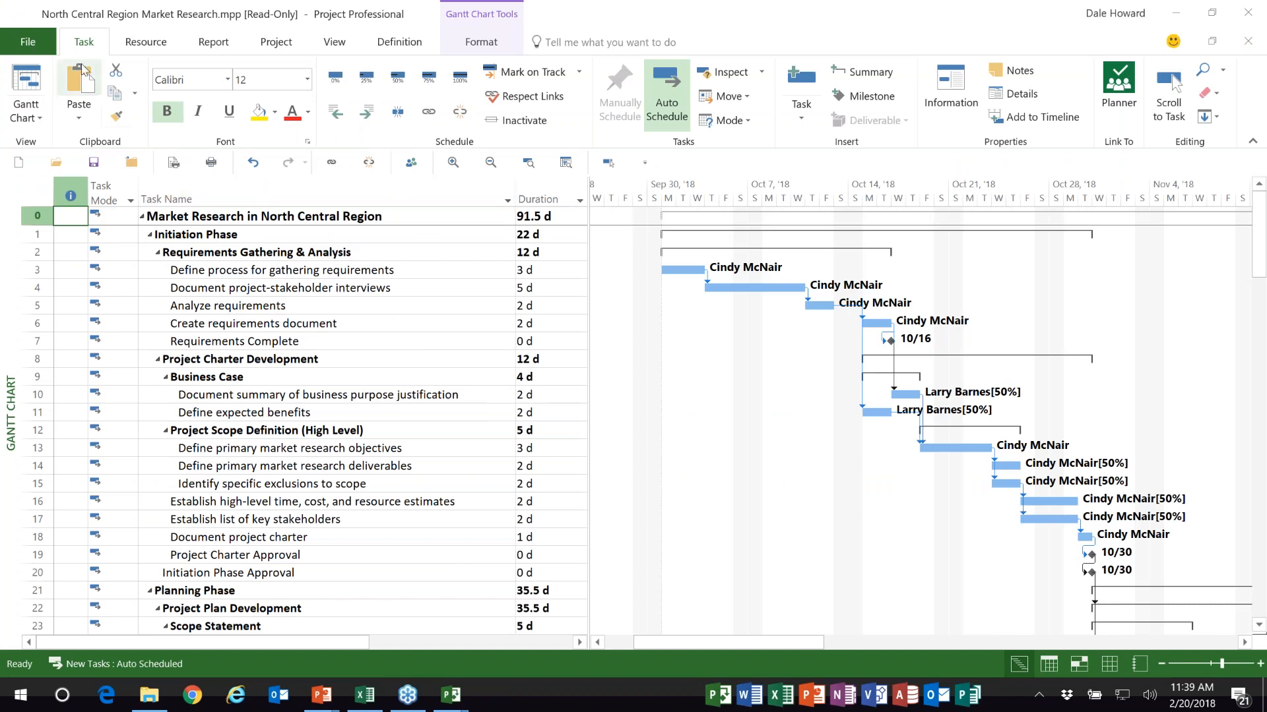
Step: Save the project as a Microsoft Excel Workbook named "North Central Region Market Research" in the webinar folder
left_click(29, 42)
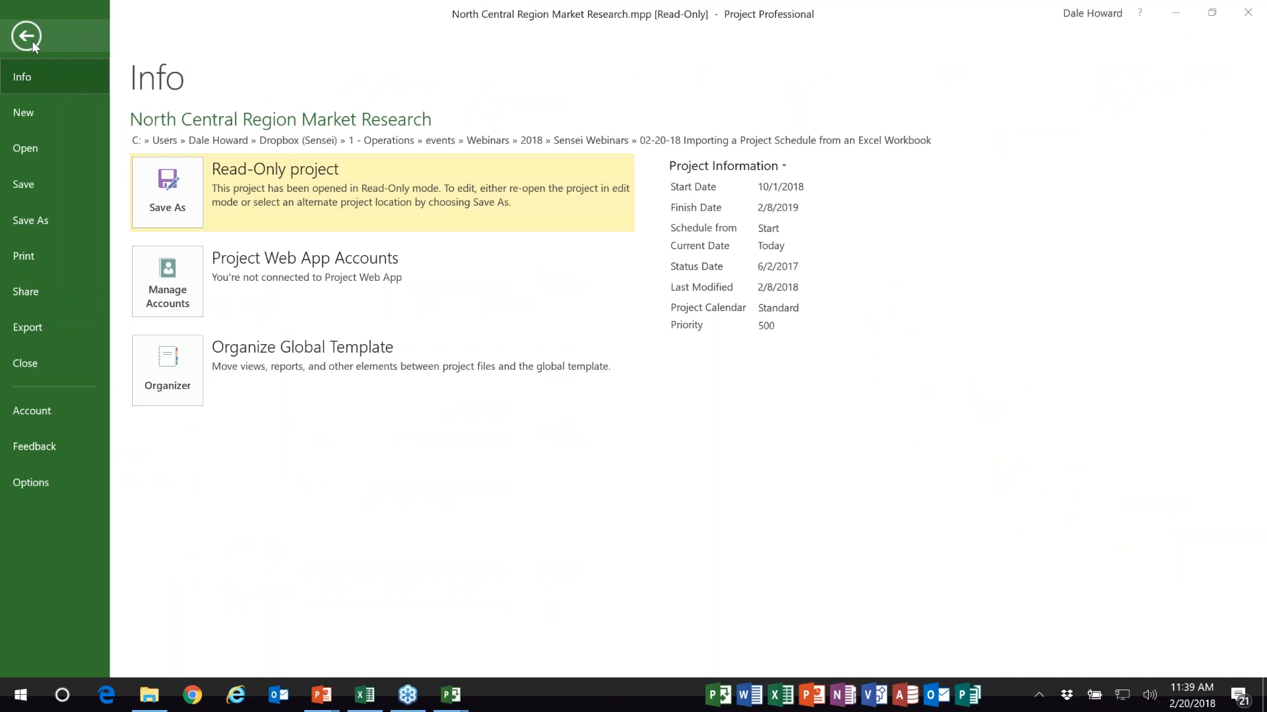
left_click(35, 333)
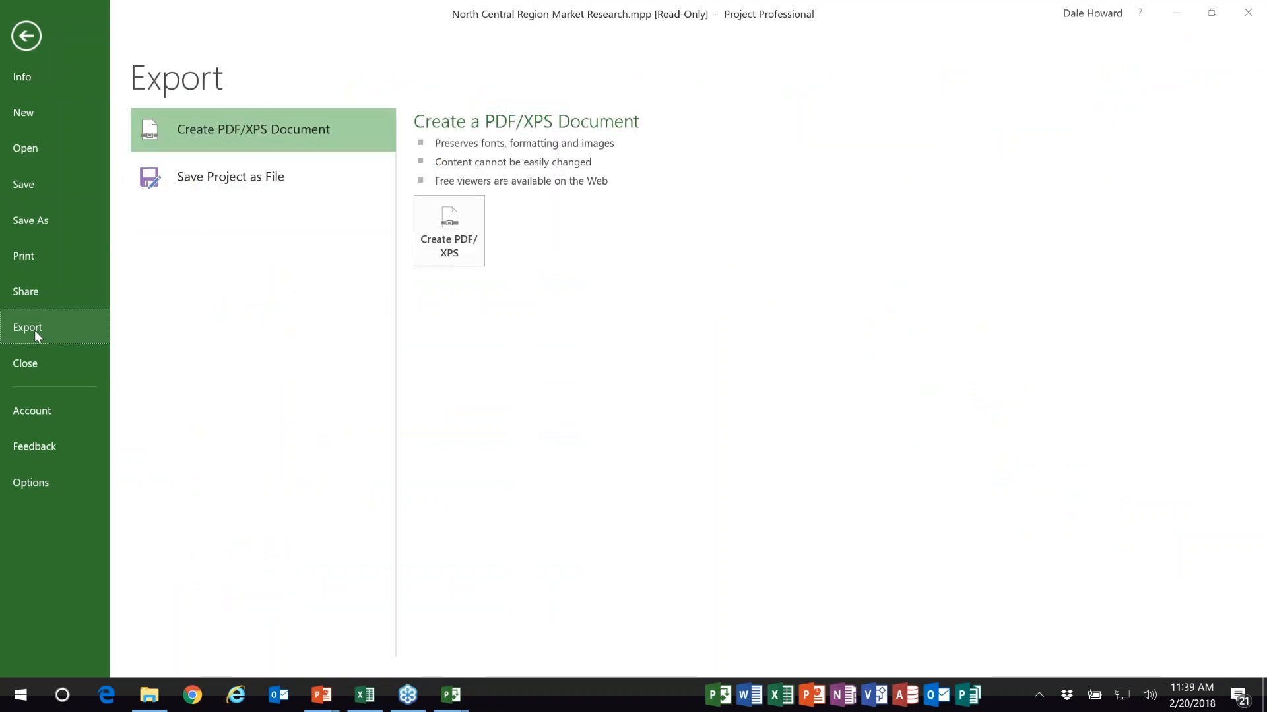
left_click(221, 182)
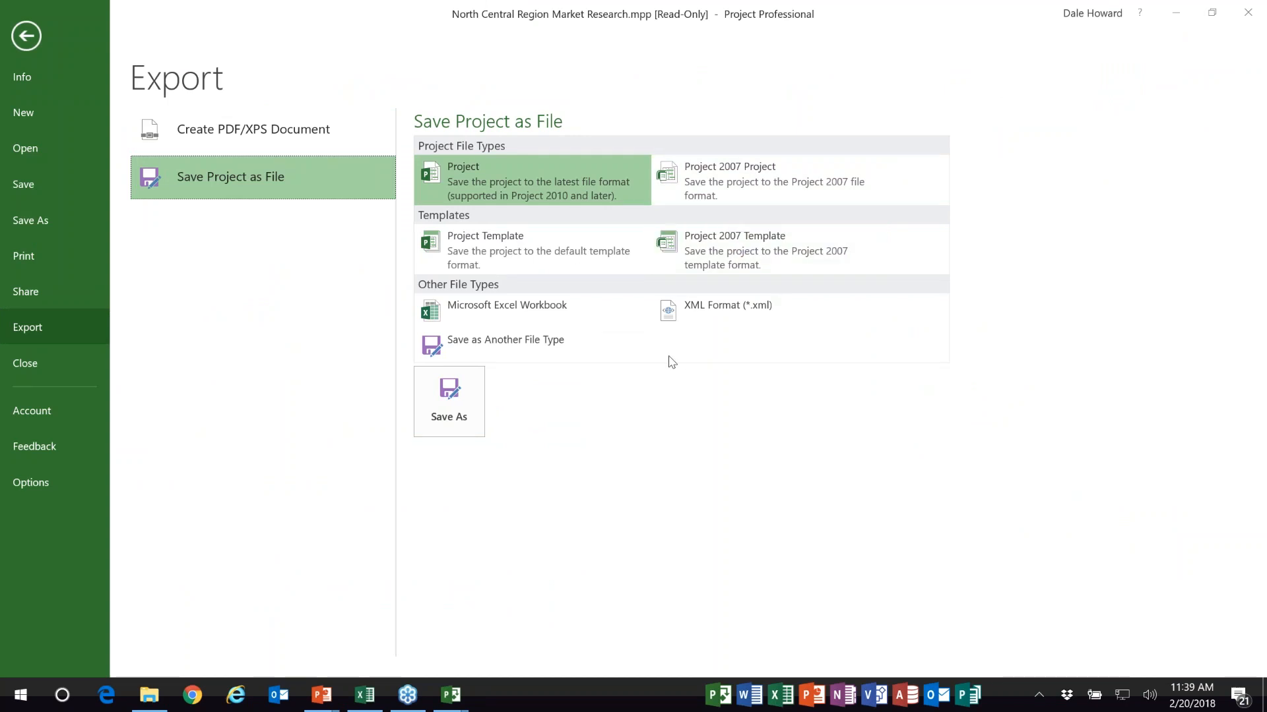
left_click(505, 312)
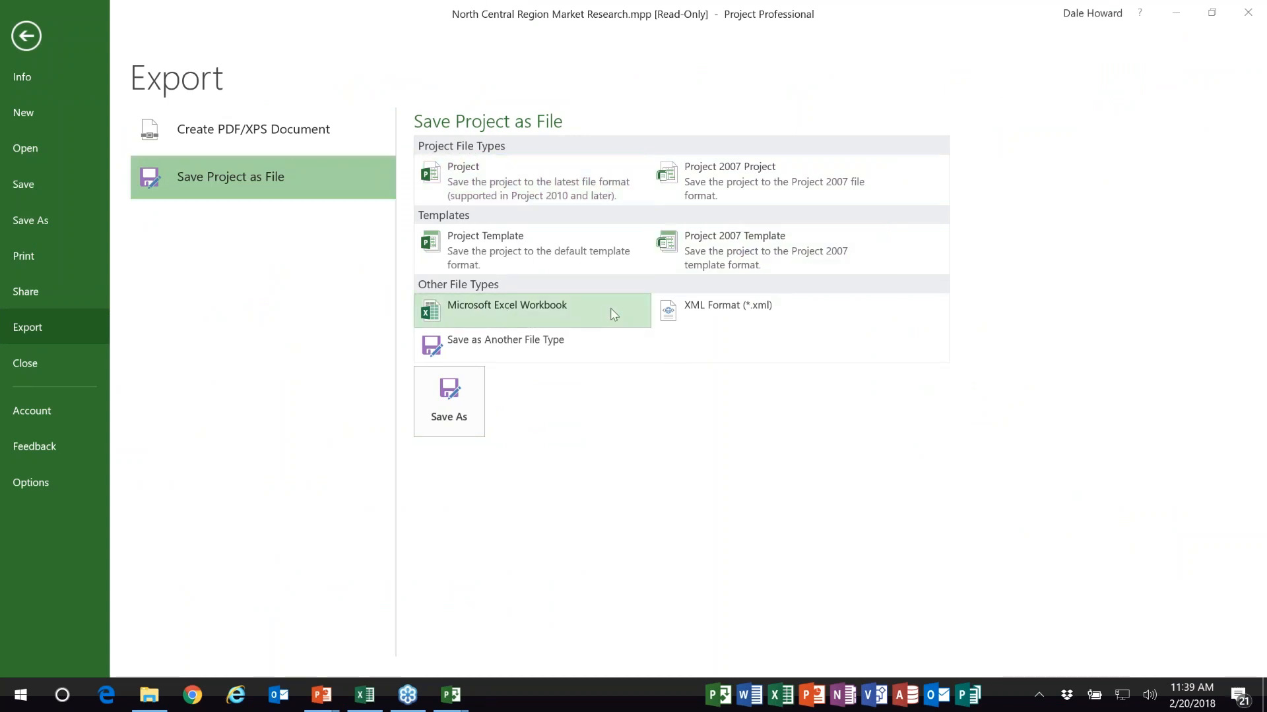
left_click(464, 401)
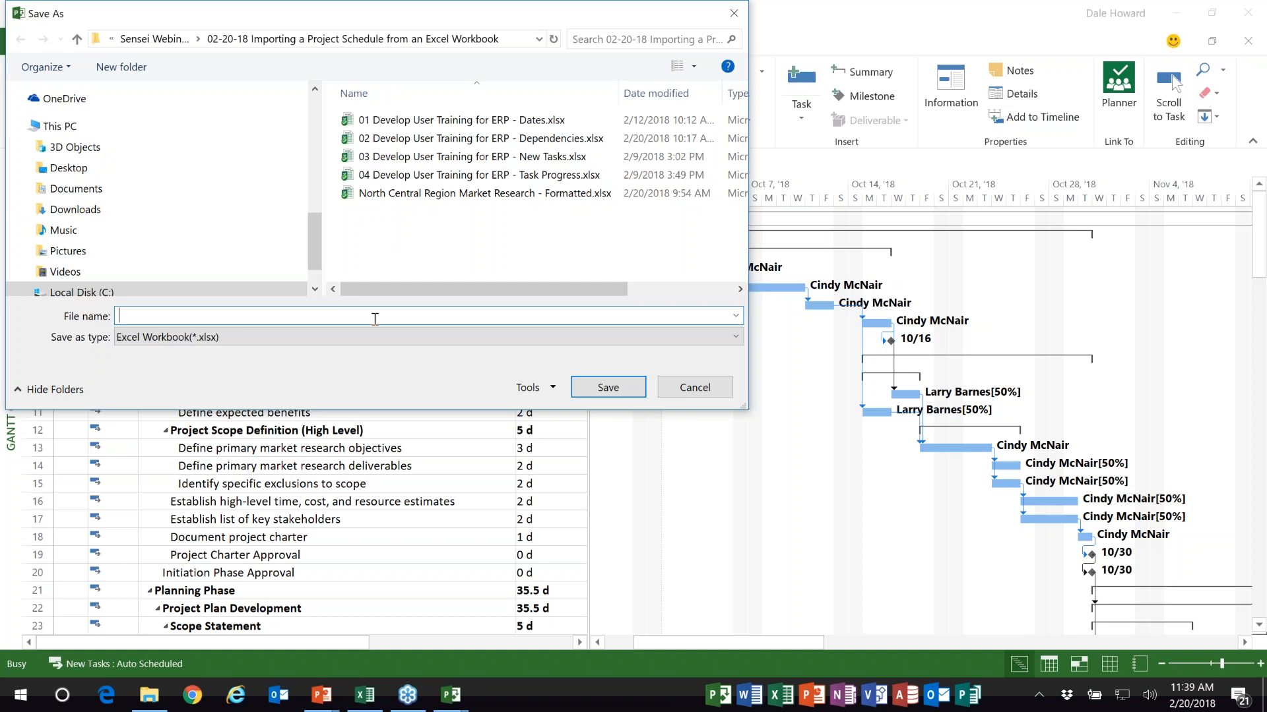
type("North")
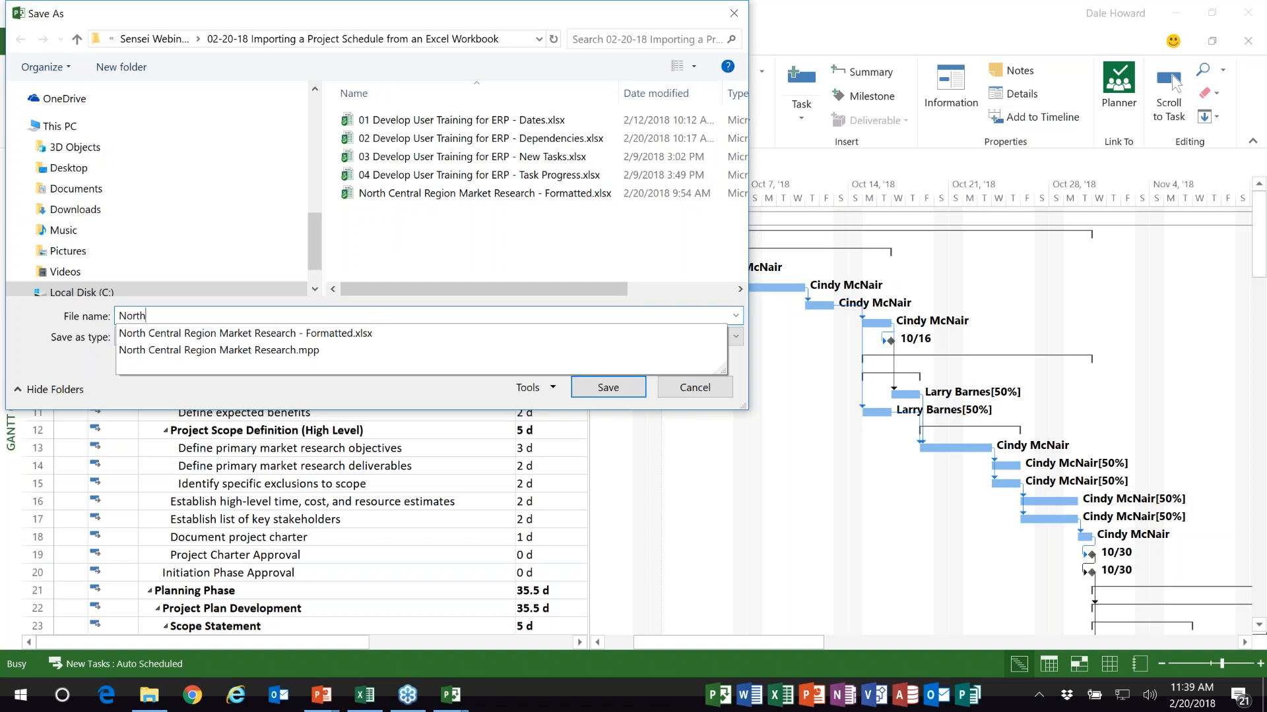
type(" Central Region Market Research")
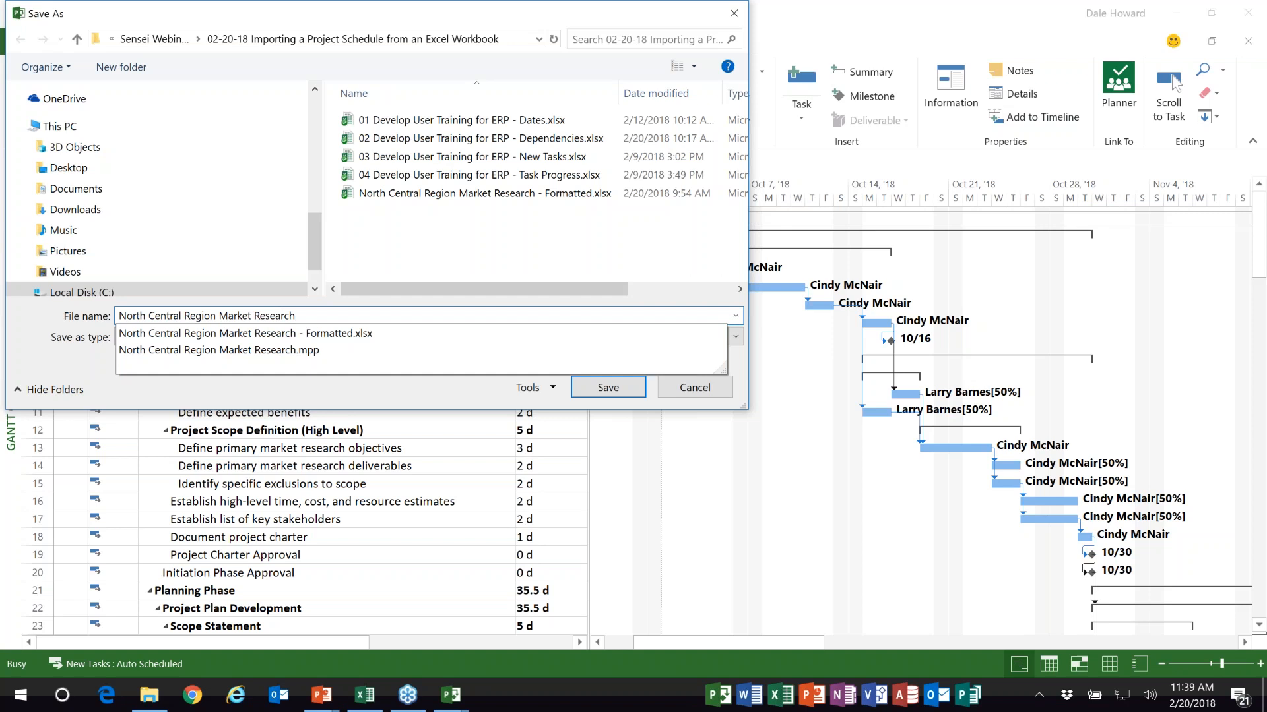
left_click(623, 389)
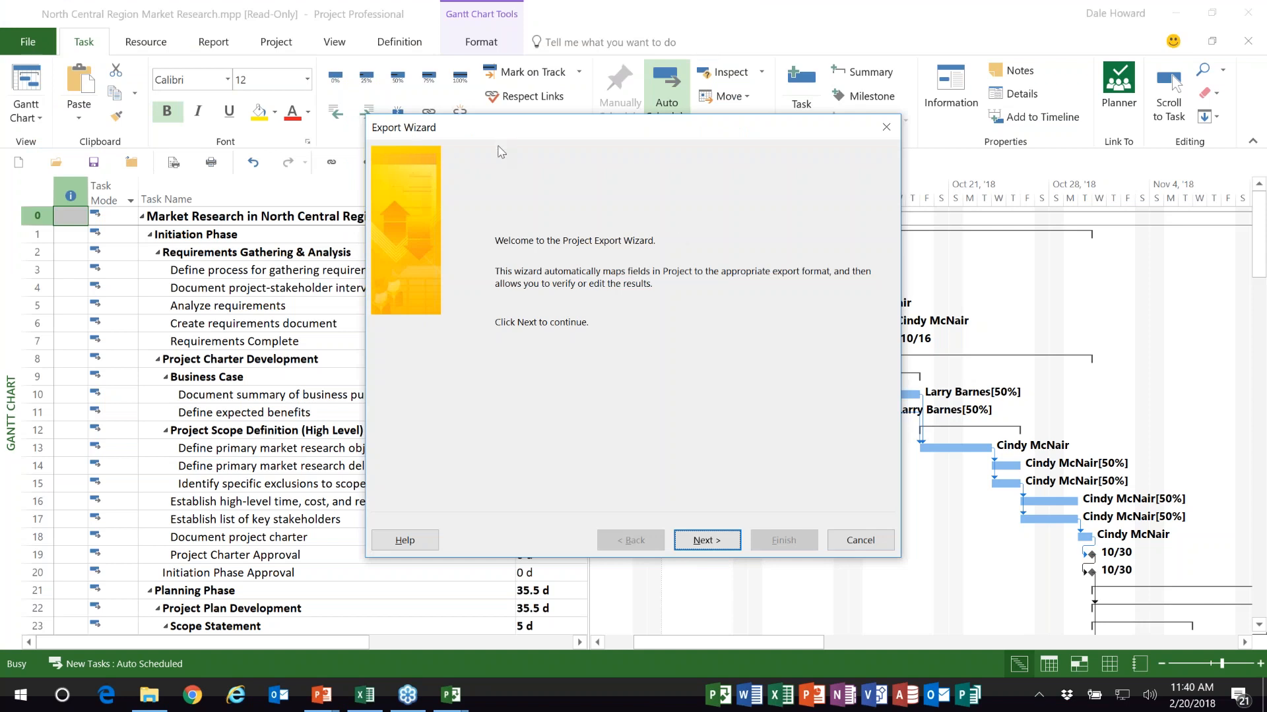
Step: Complete the Export Wizard using the Project Excel Template data format
left_click(711, 541)
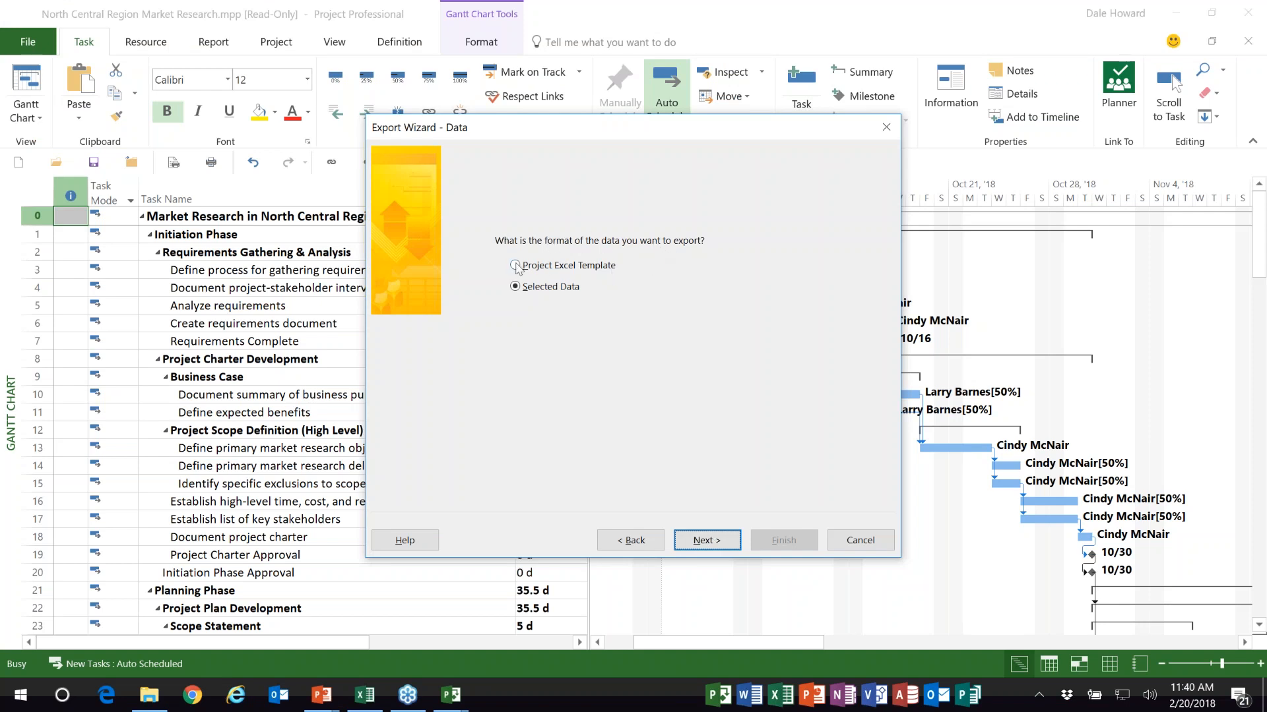
left_click(517, 270)
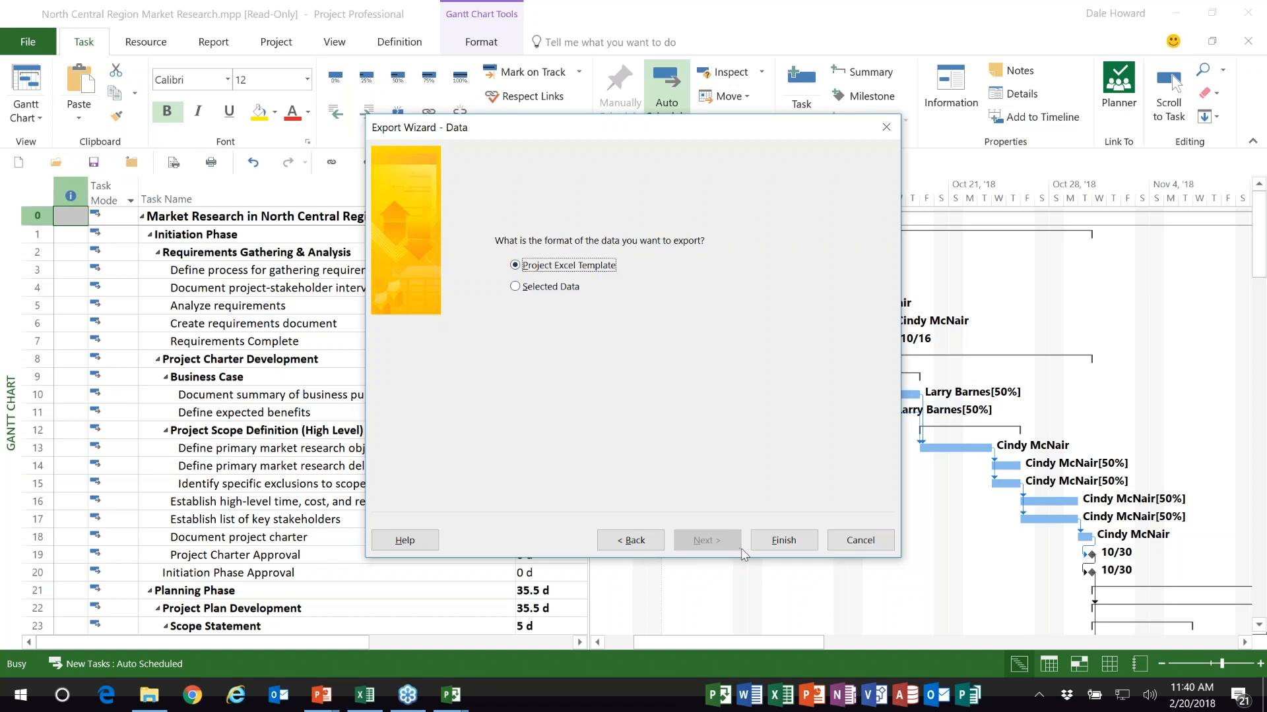
left_click(791, 552)
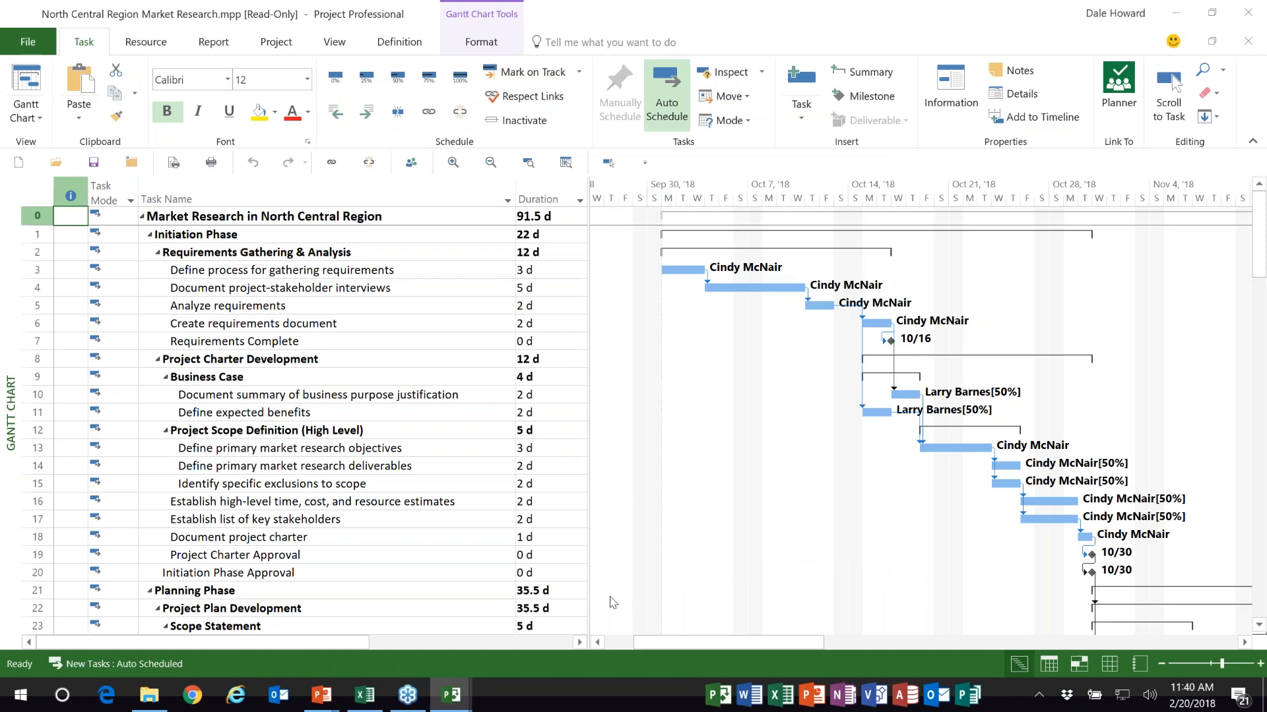
Step: Switch to Excel and open the workbook "North Central Region Market Research - Formatted.xlsx"
left_click(371, 696)
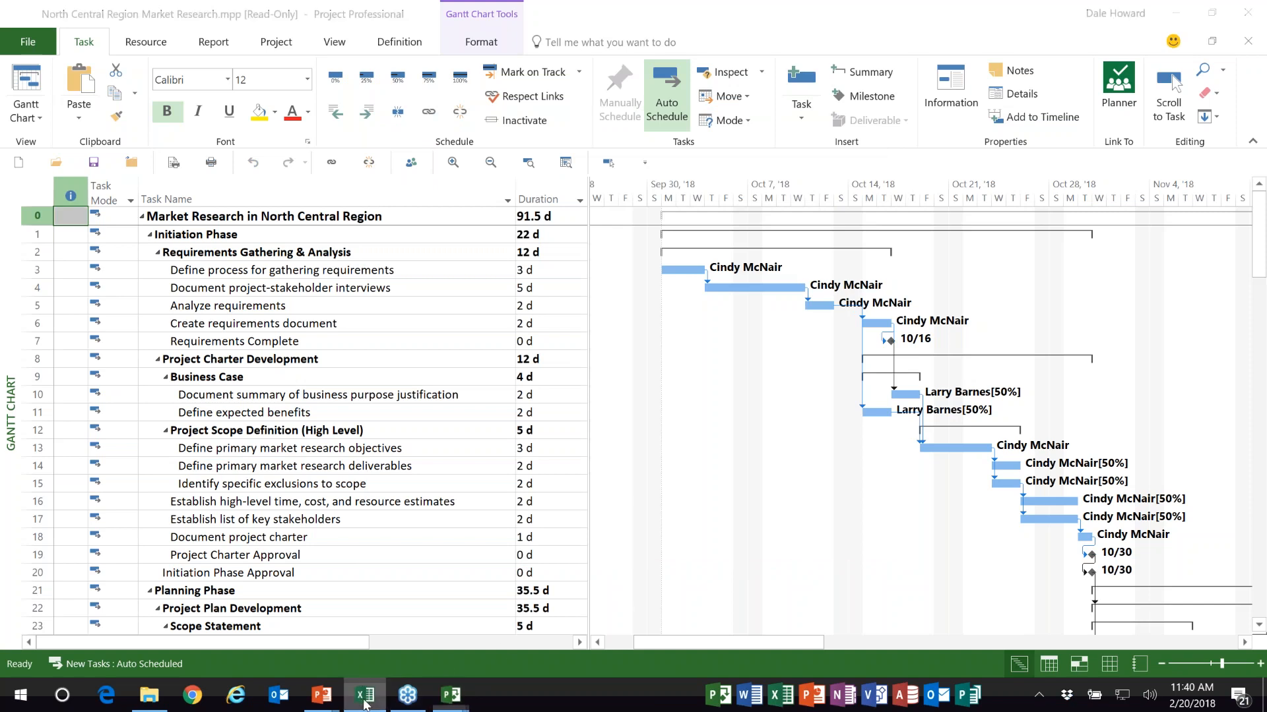
left_click(56, 162)
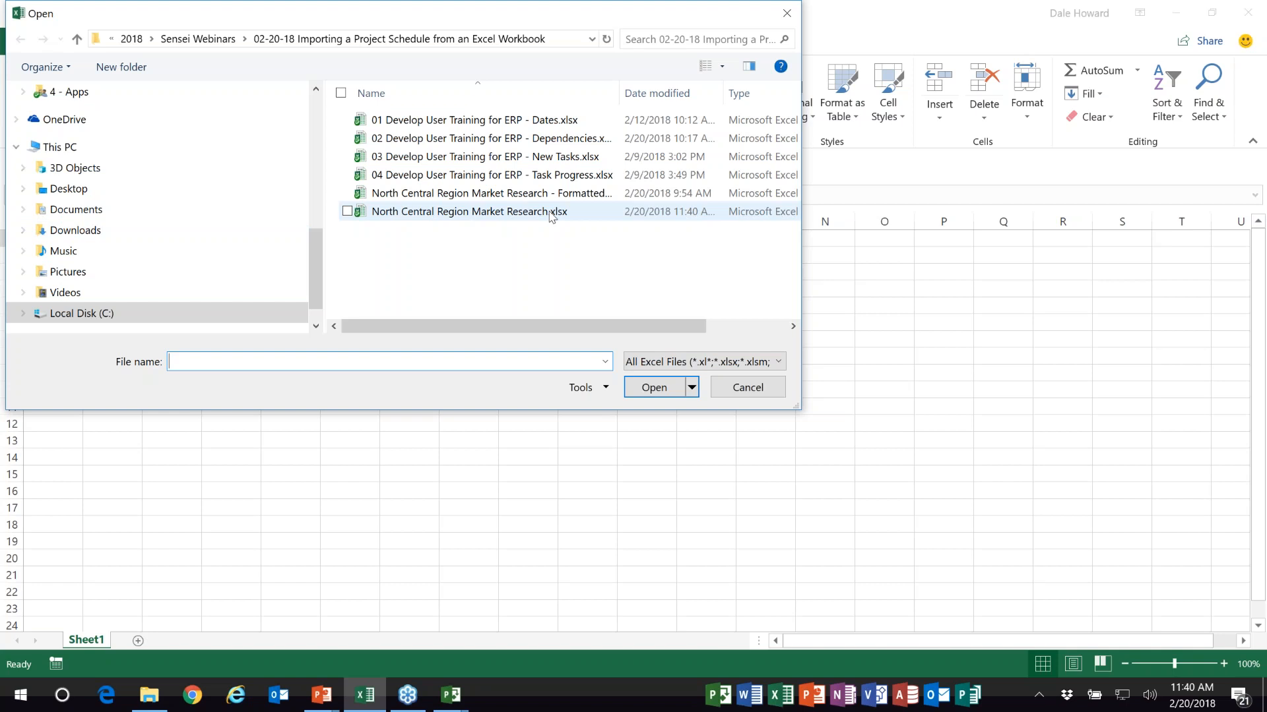
left_click(541, 212)
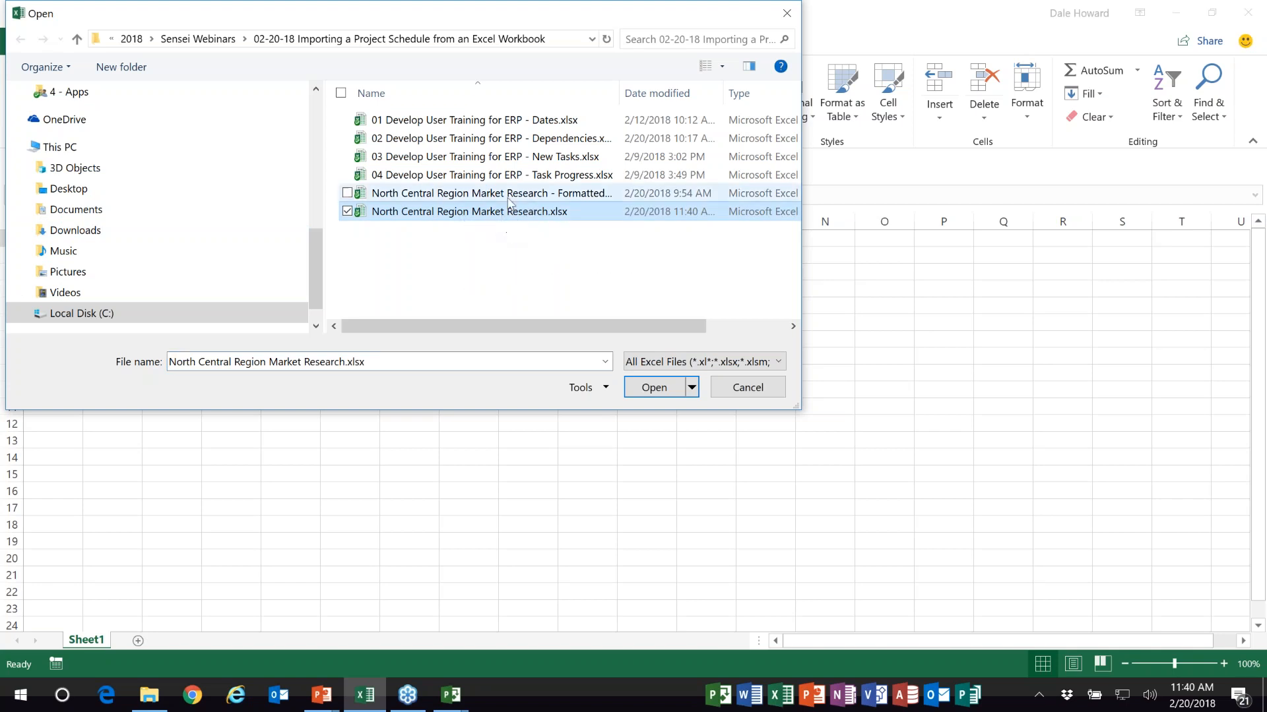
left_click(501, 198)
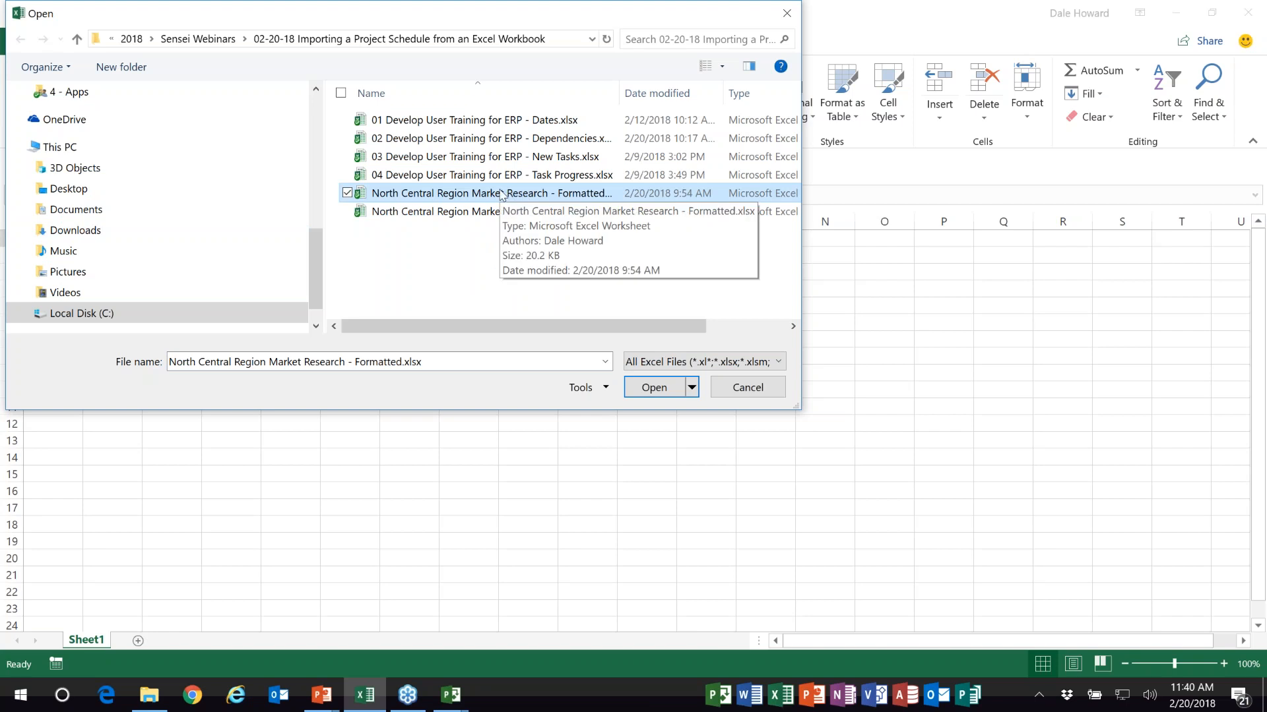
double_click(501, 194)
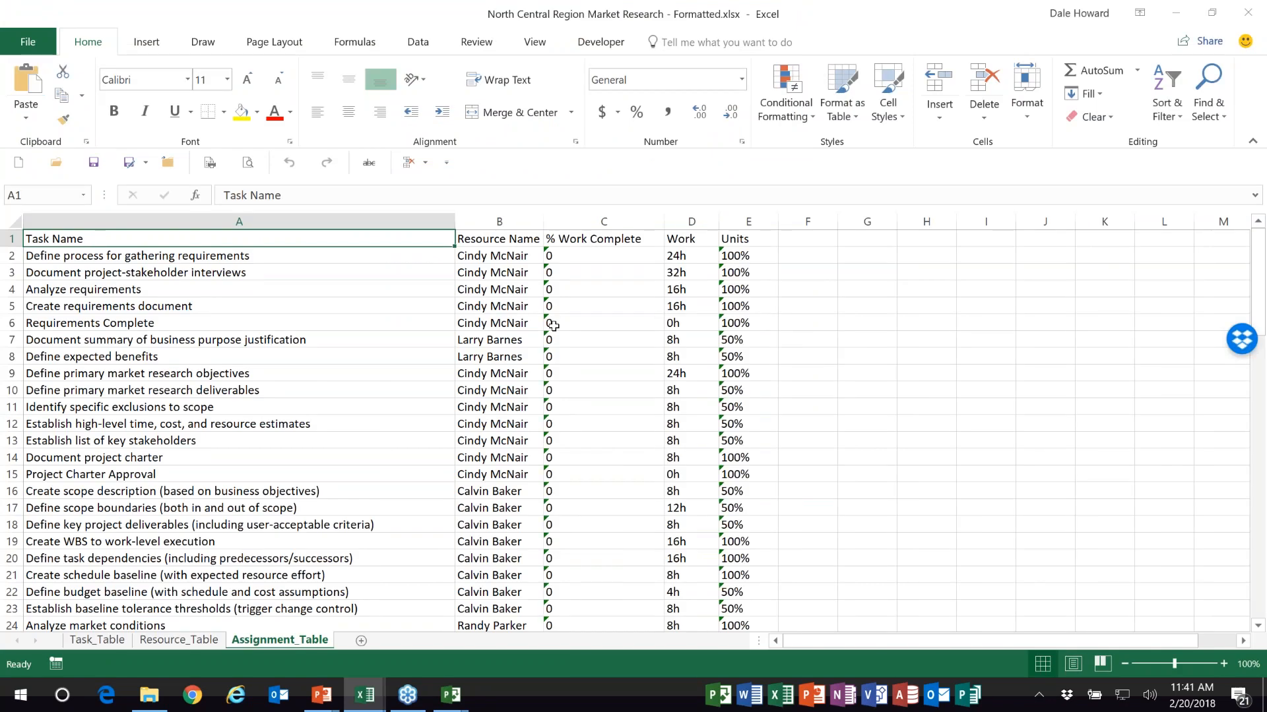
Step: Examine the columns and data formats in the Task_Table, Resource_Table and Assignment_Table sheets, and close the workbook
left_click(104, 641)
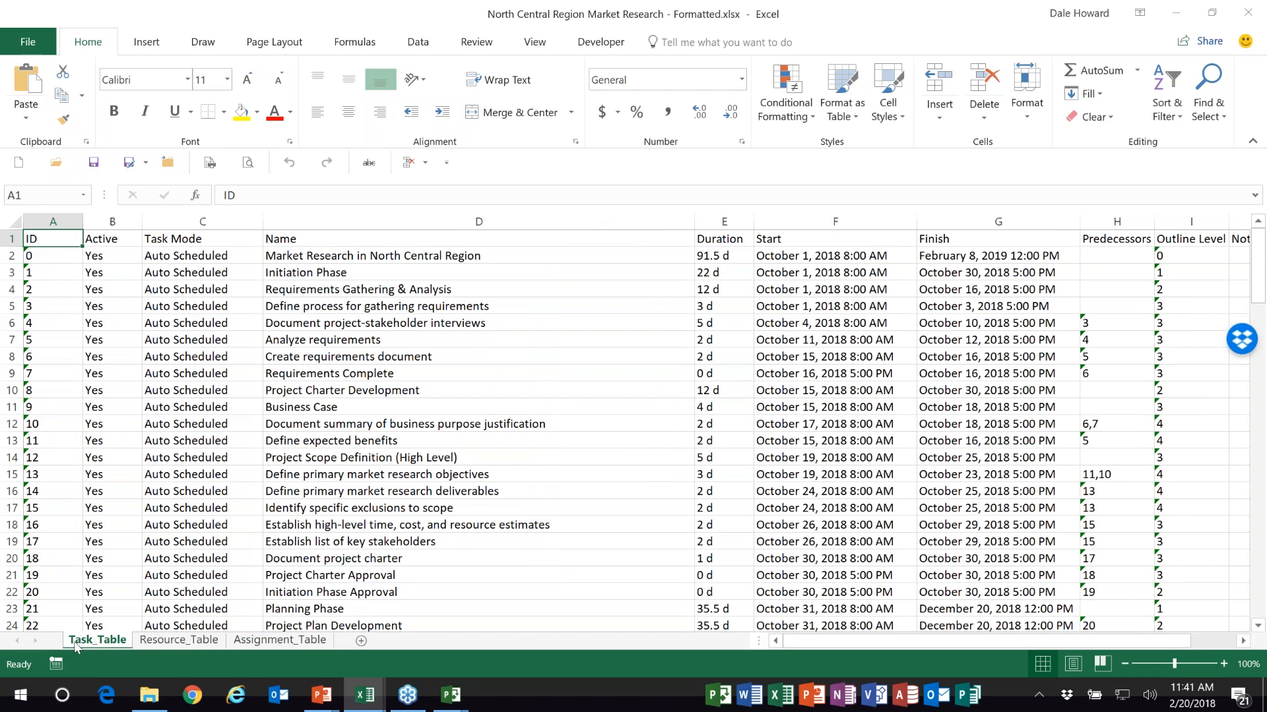
left_click(189, 644)
left_click(282, 643)
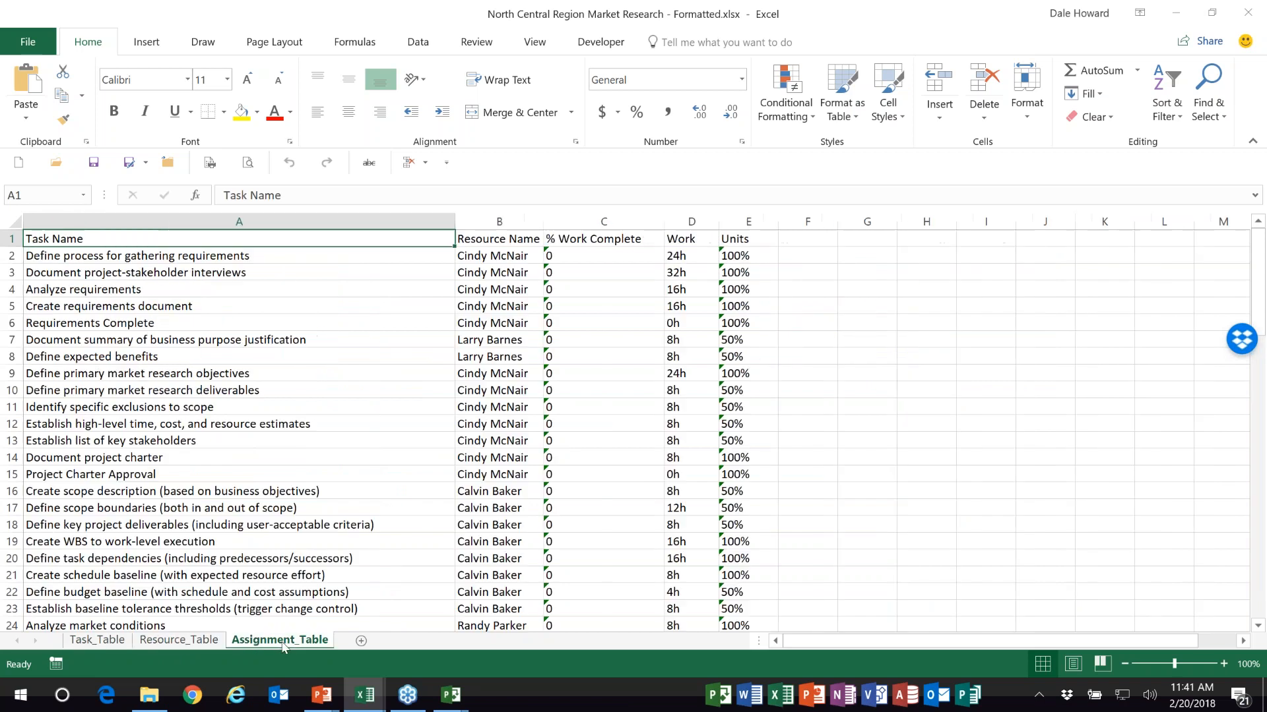
left_click(99, 641)
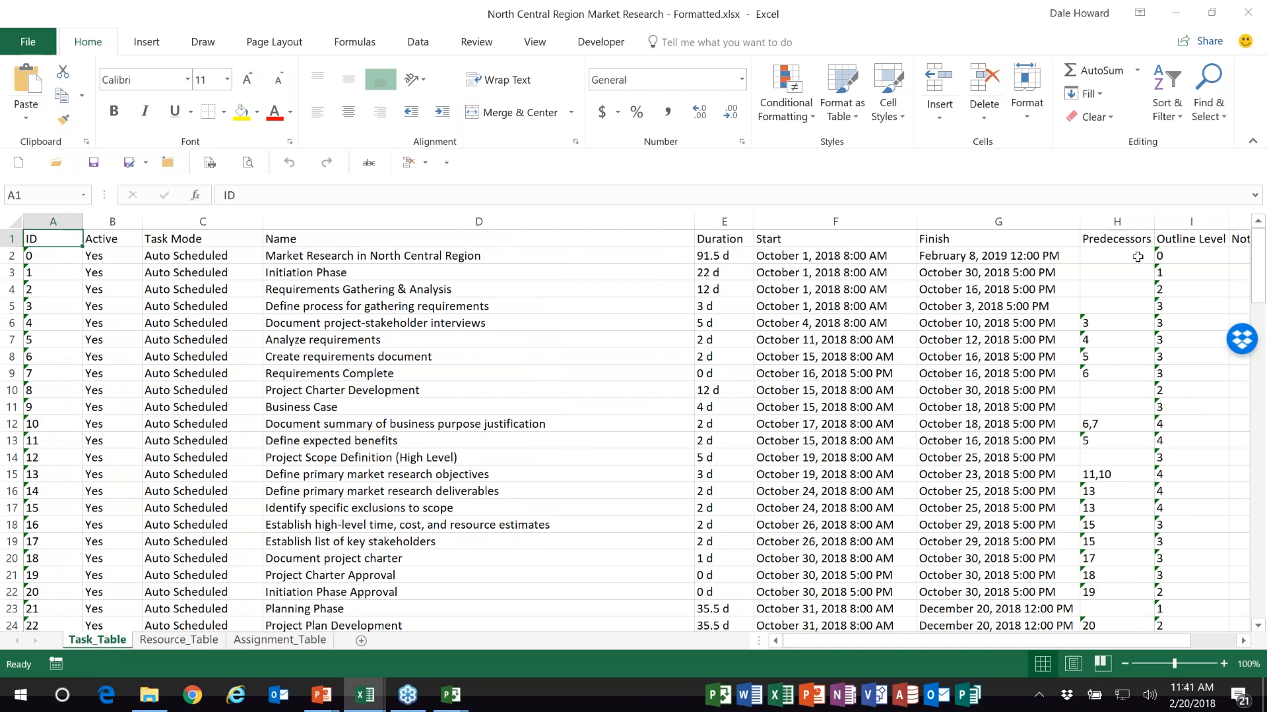
left_click(1245, 642)
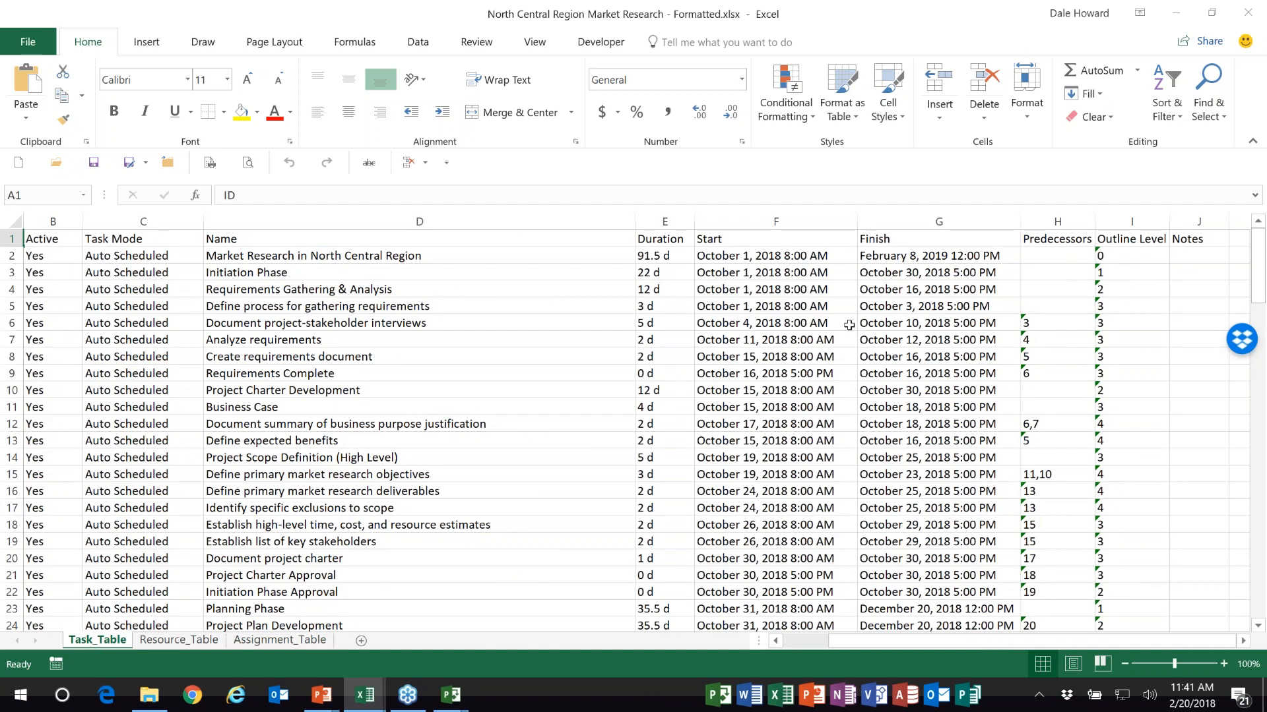
left_click(778, 258)
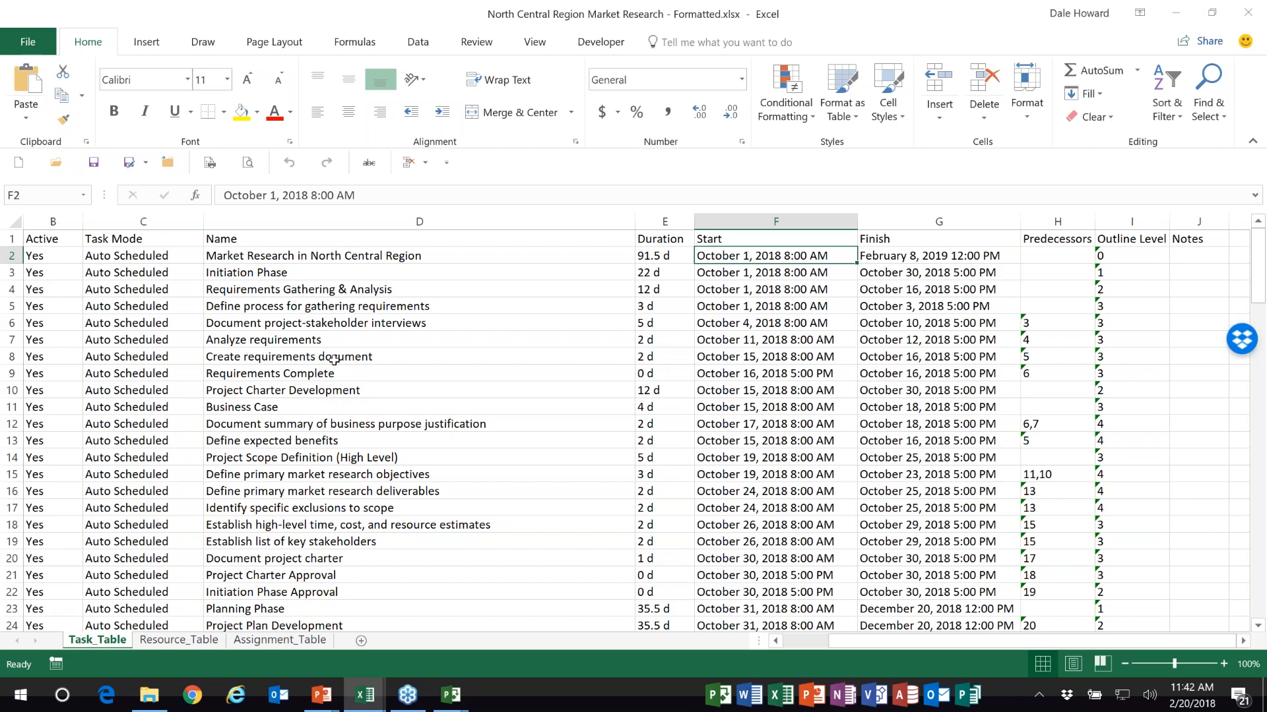
left_click(198, 640)
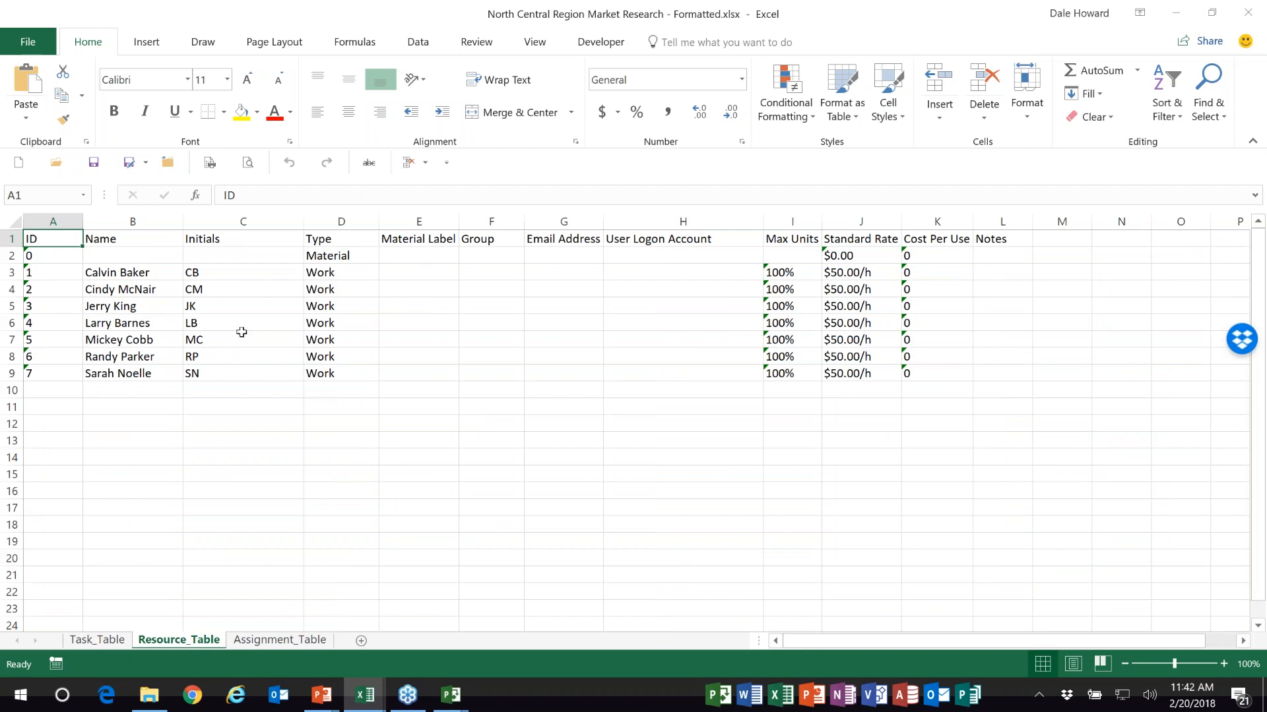
left_click(279, 643)
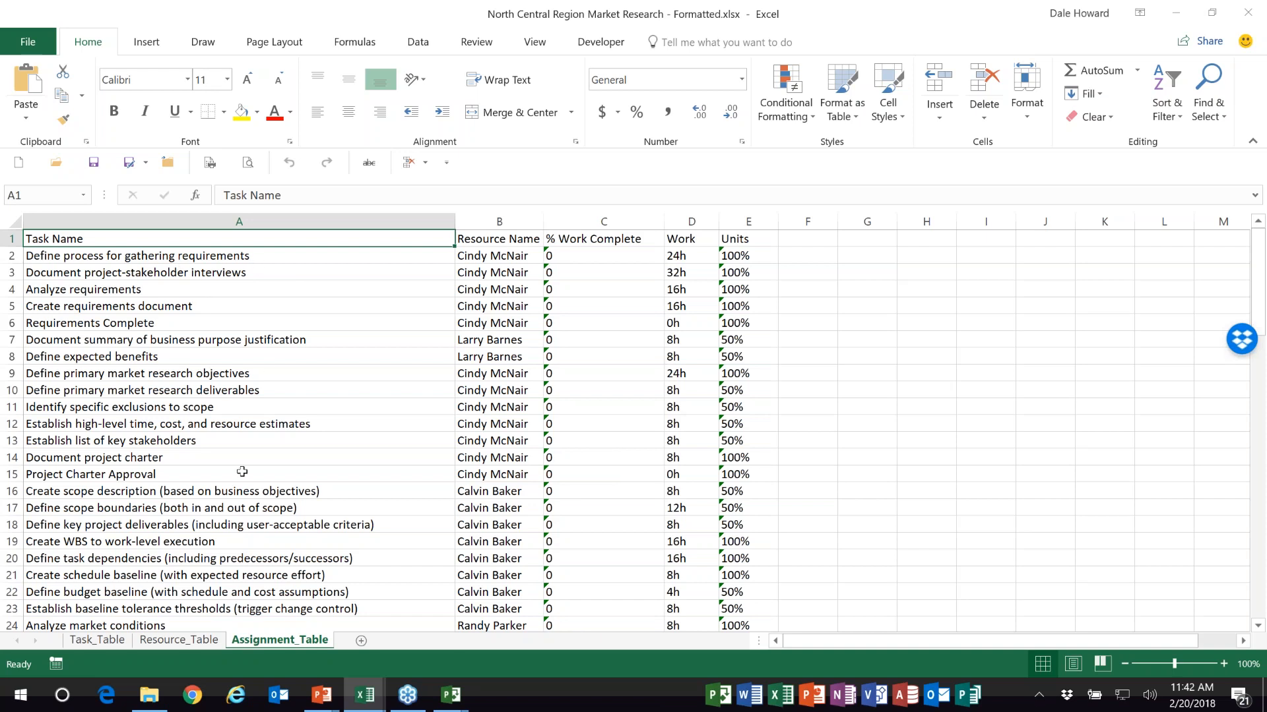
left_click(97, 640)
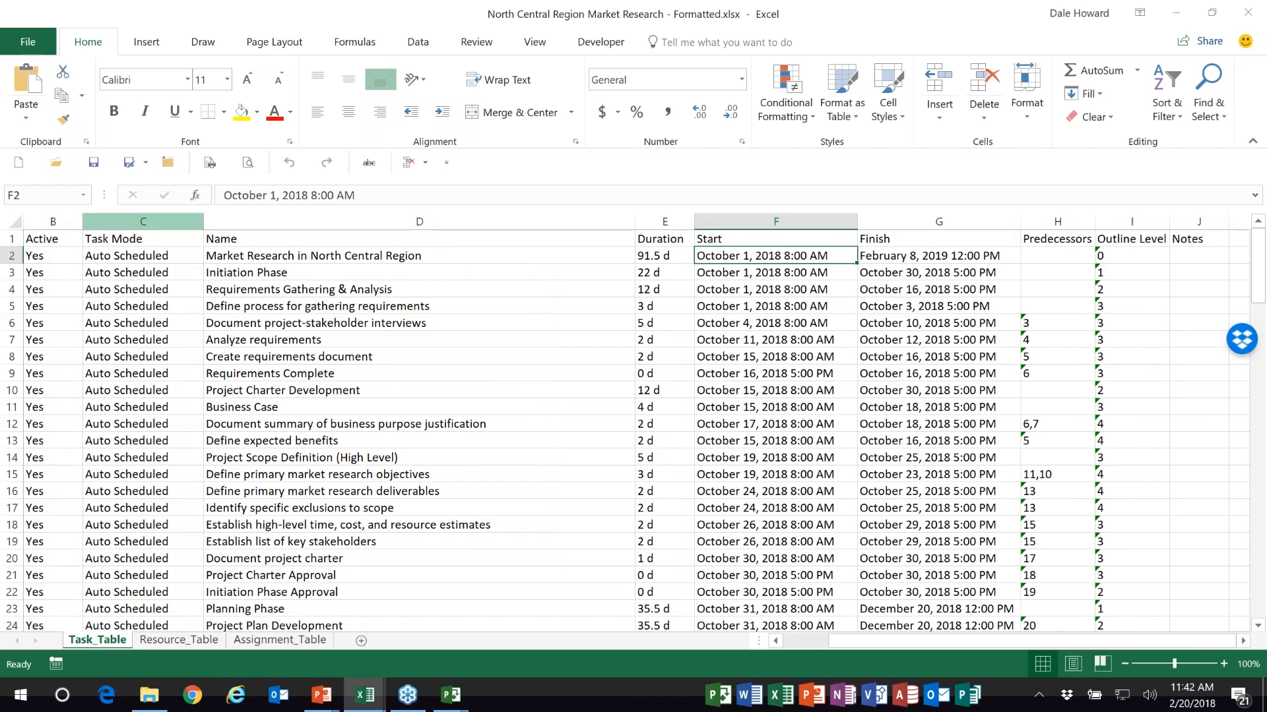
left_click(168, 162)
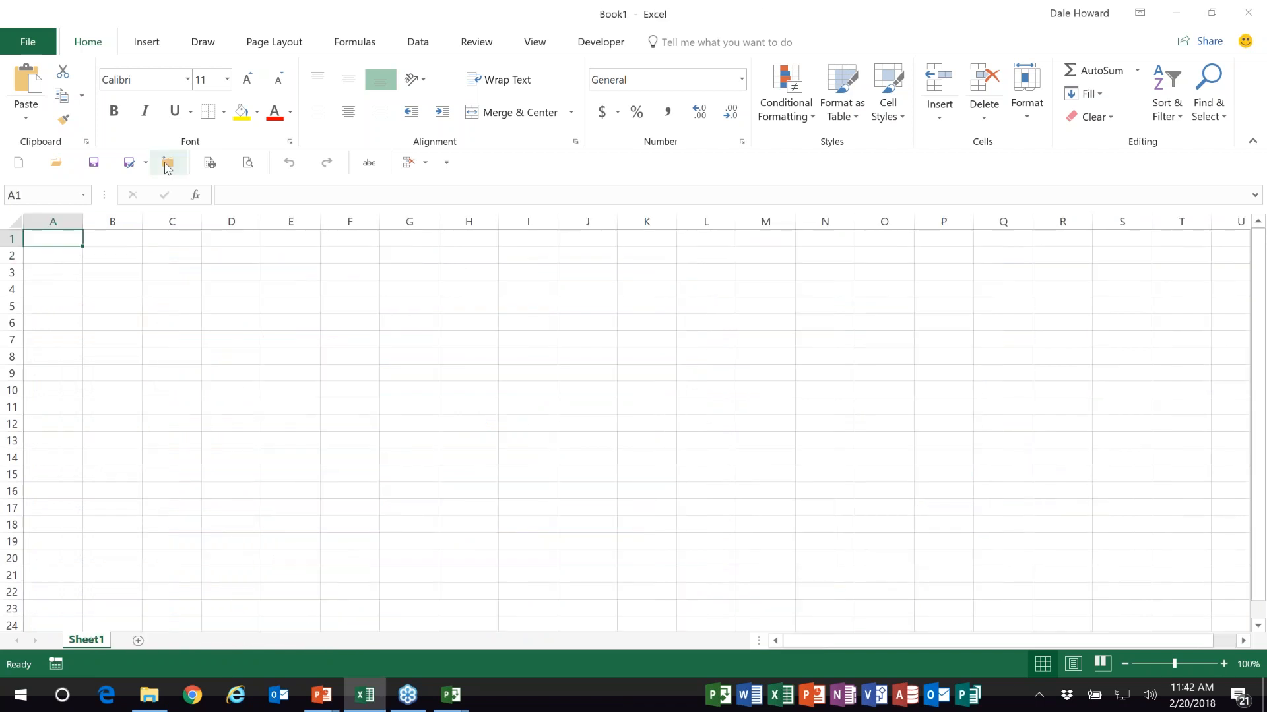
Step: Switch to the PowerPoint slide show and advance to the "Preparing an Excel Workbook for Import" slide
key("alt+Tab")
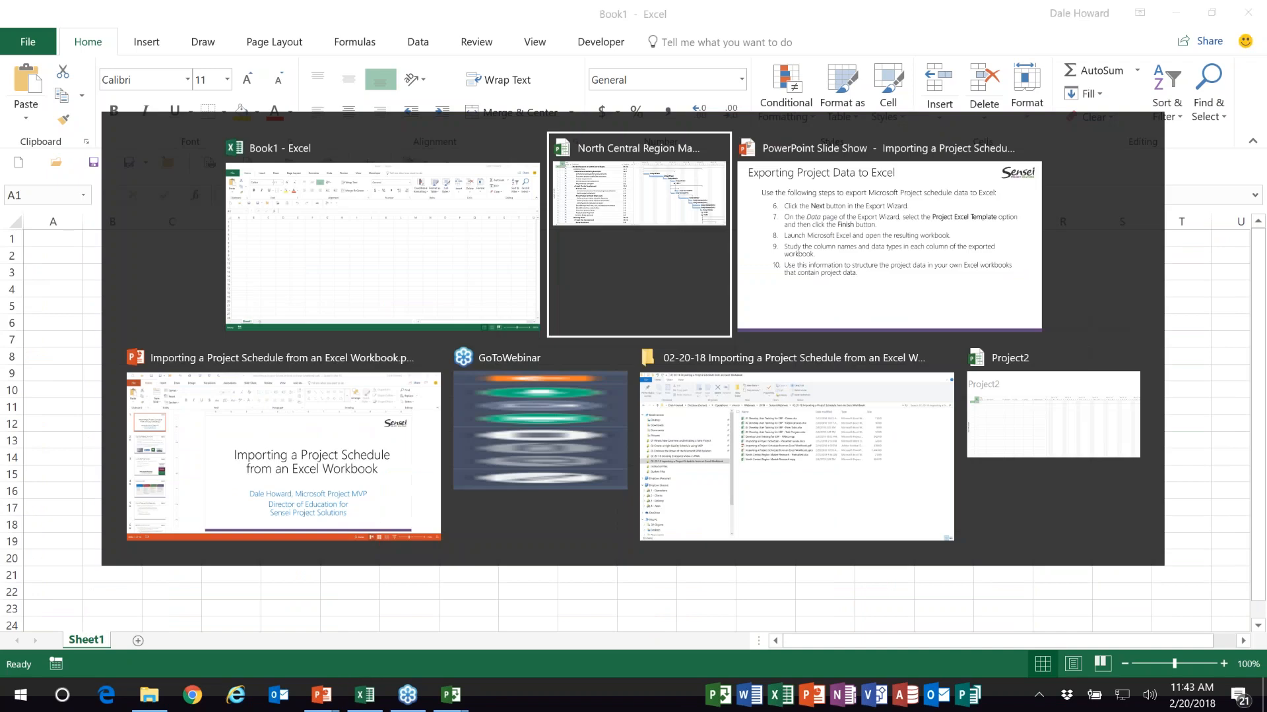
key("alt+Tab")
key("Right")
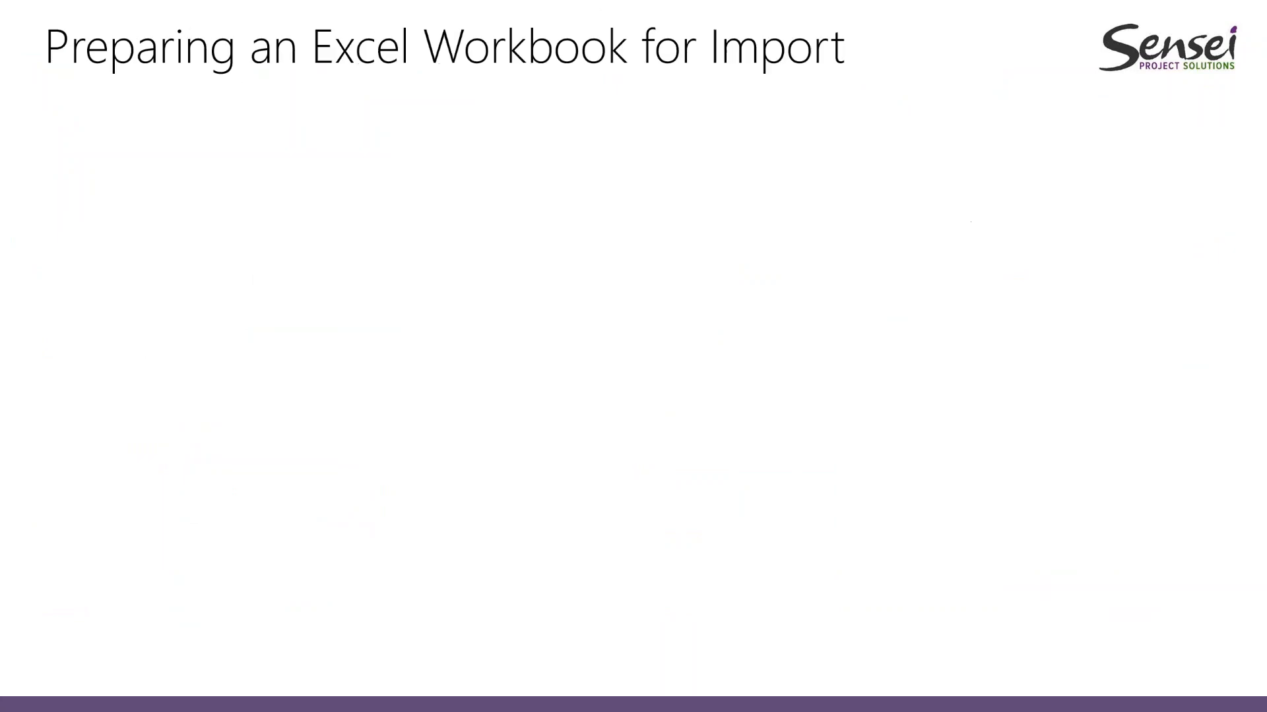
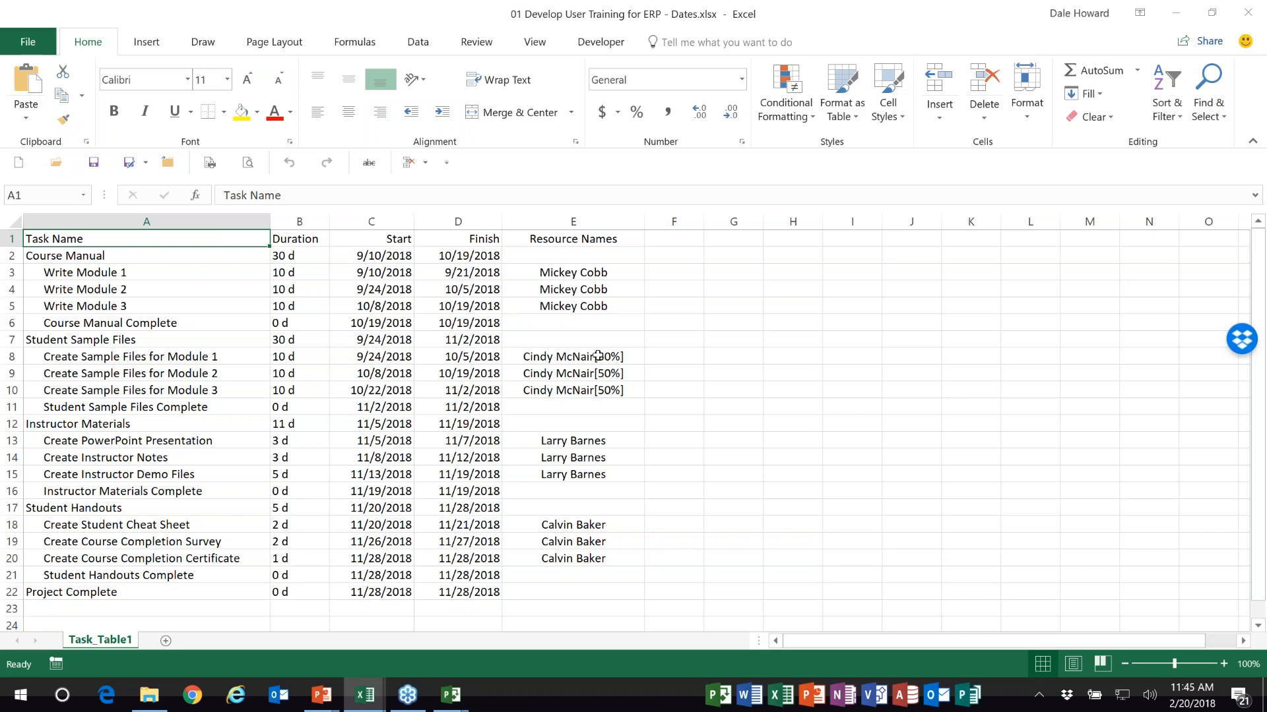
Step: Examine the indented subtask names under Course Manual and Student Sample Files in the Dates workbook
left_click(116, 270)
left_click(105, 291)
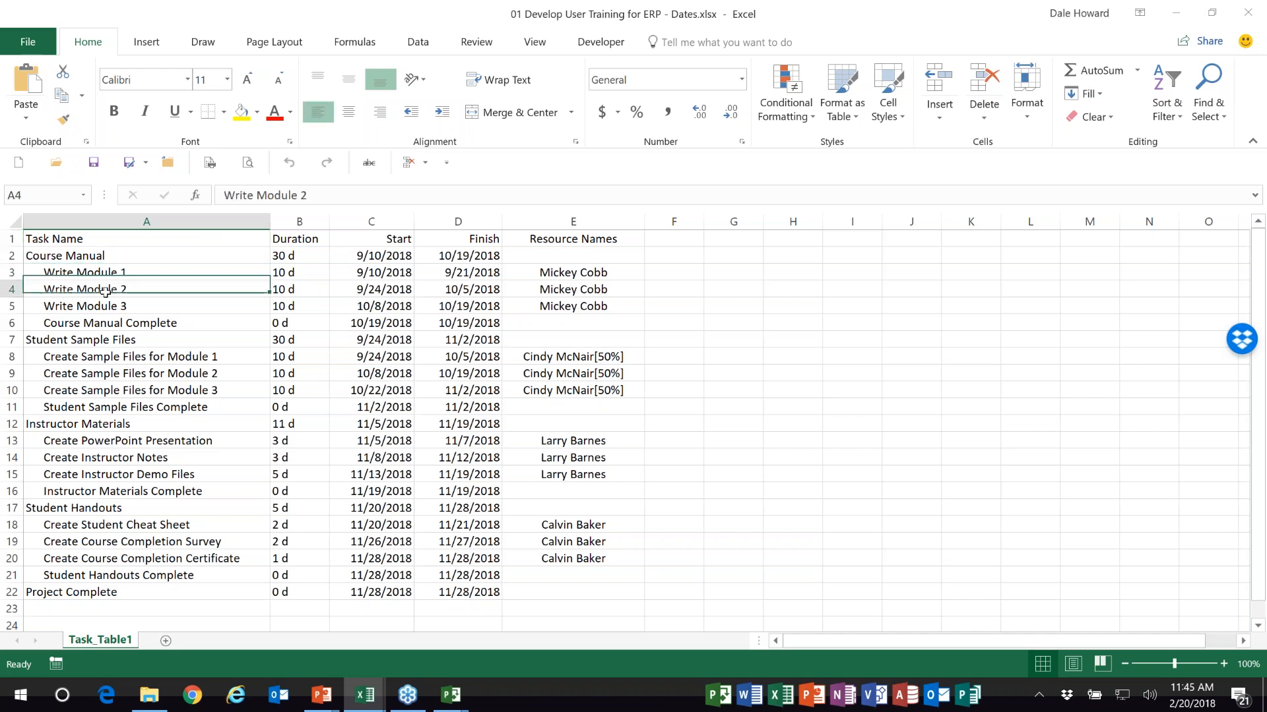
left_click(99, 307)
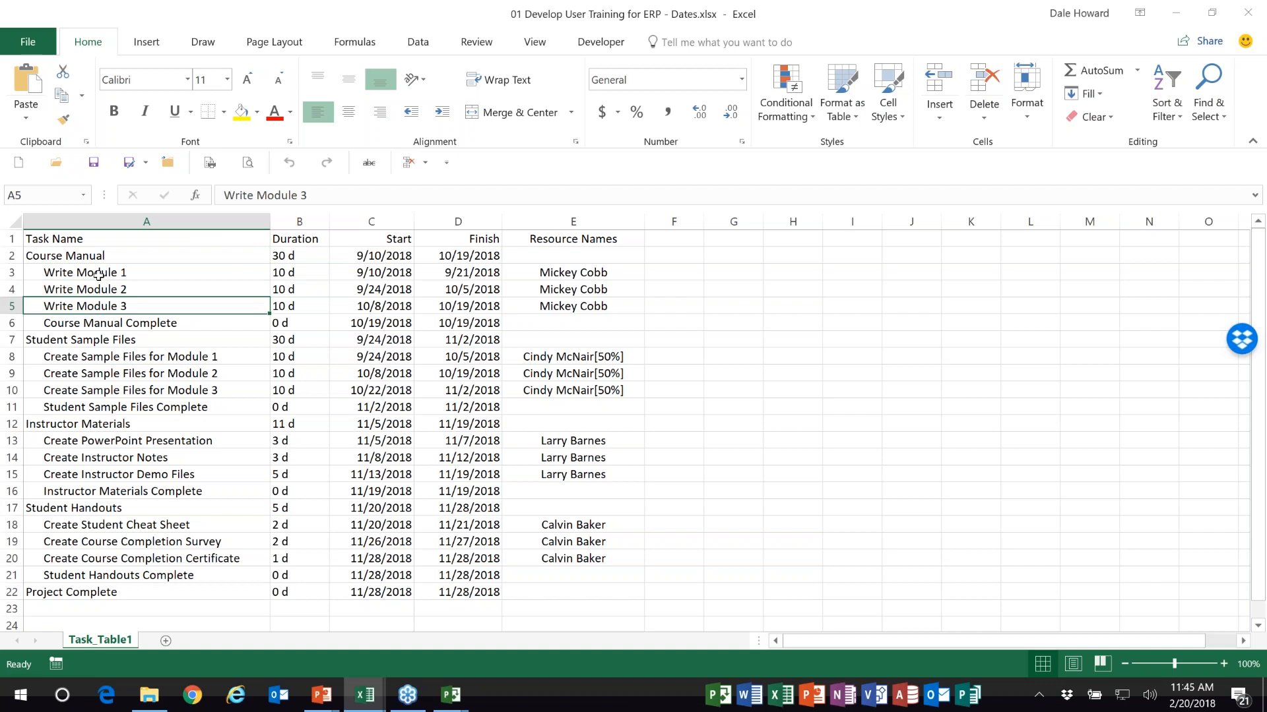
left_click(97, 360)
left_click(98, 373)
left_click(102, 389)
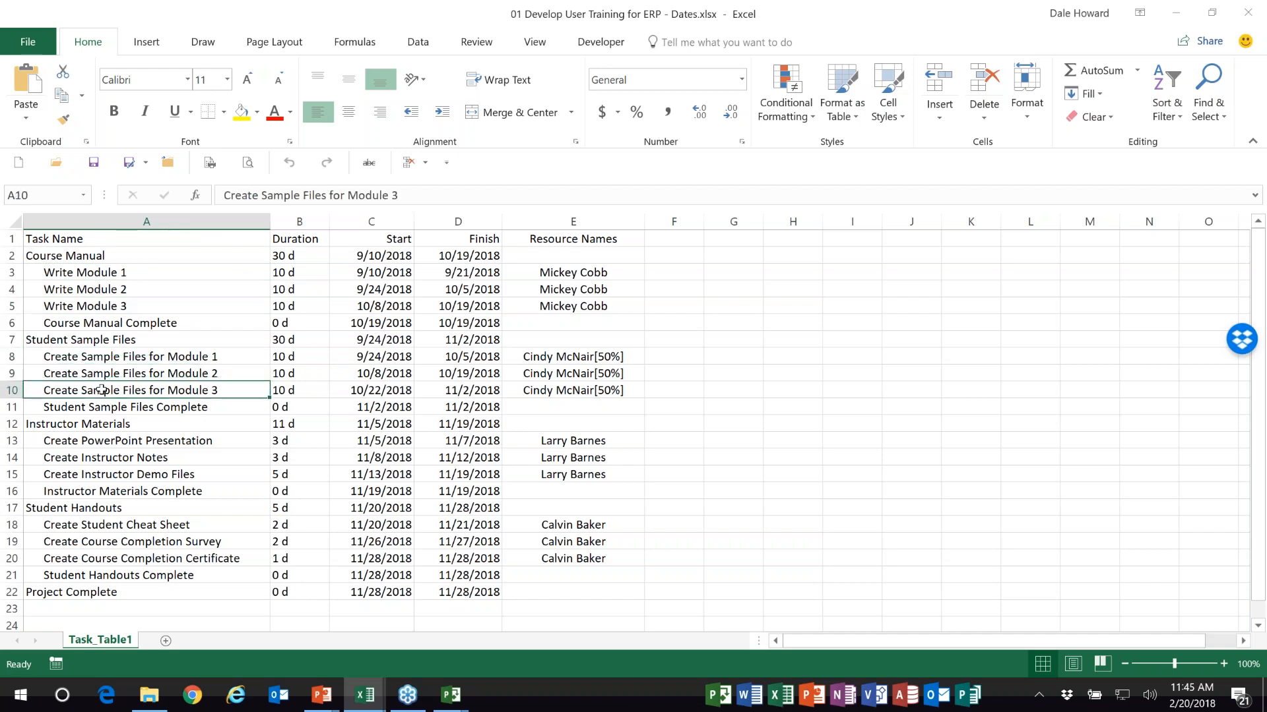
key("Down")
left_click(91, 343)
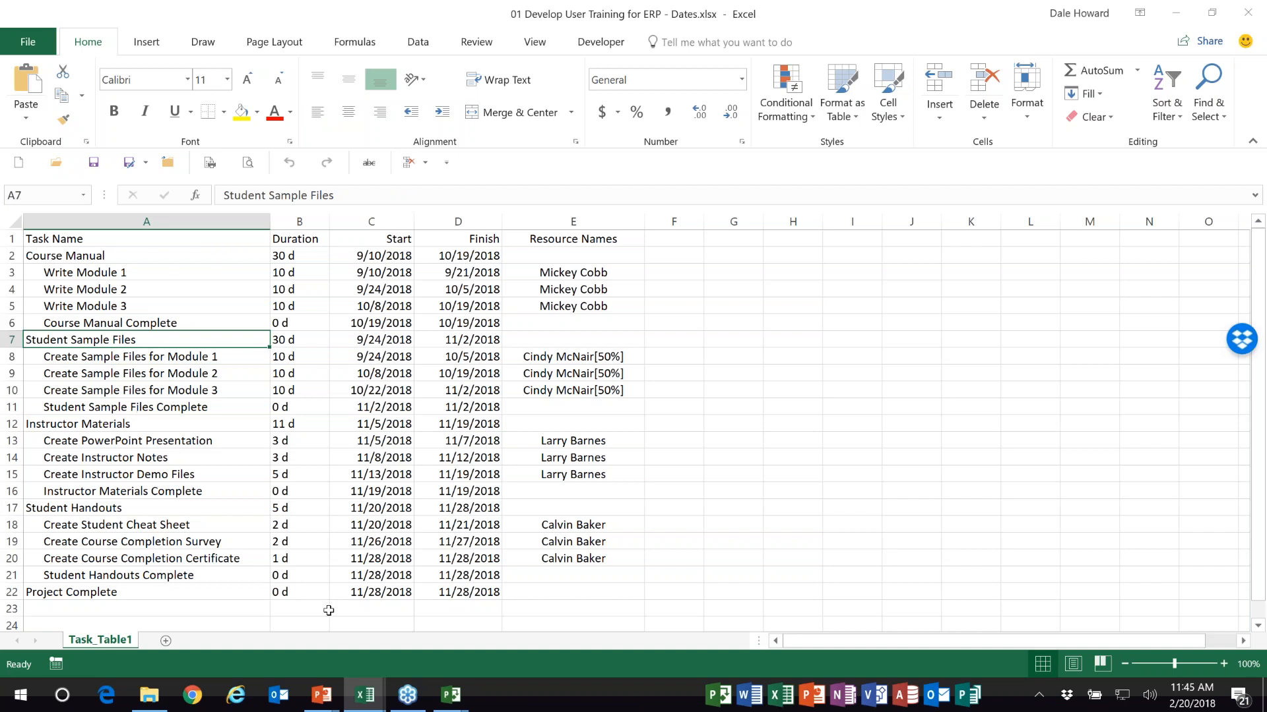
Step: Switch to Microsoft Project and close the North Central Region Market Research project
left_click(450, 698)
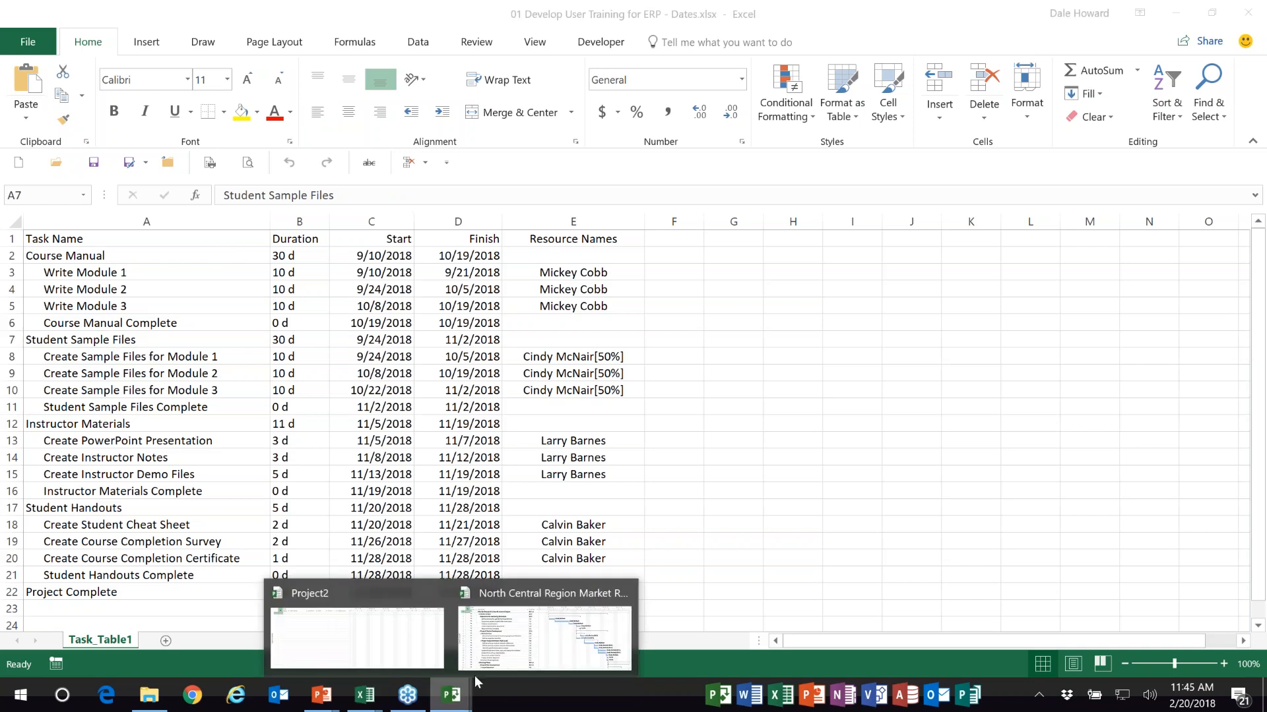
left_click(469, 656)
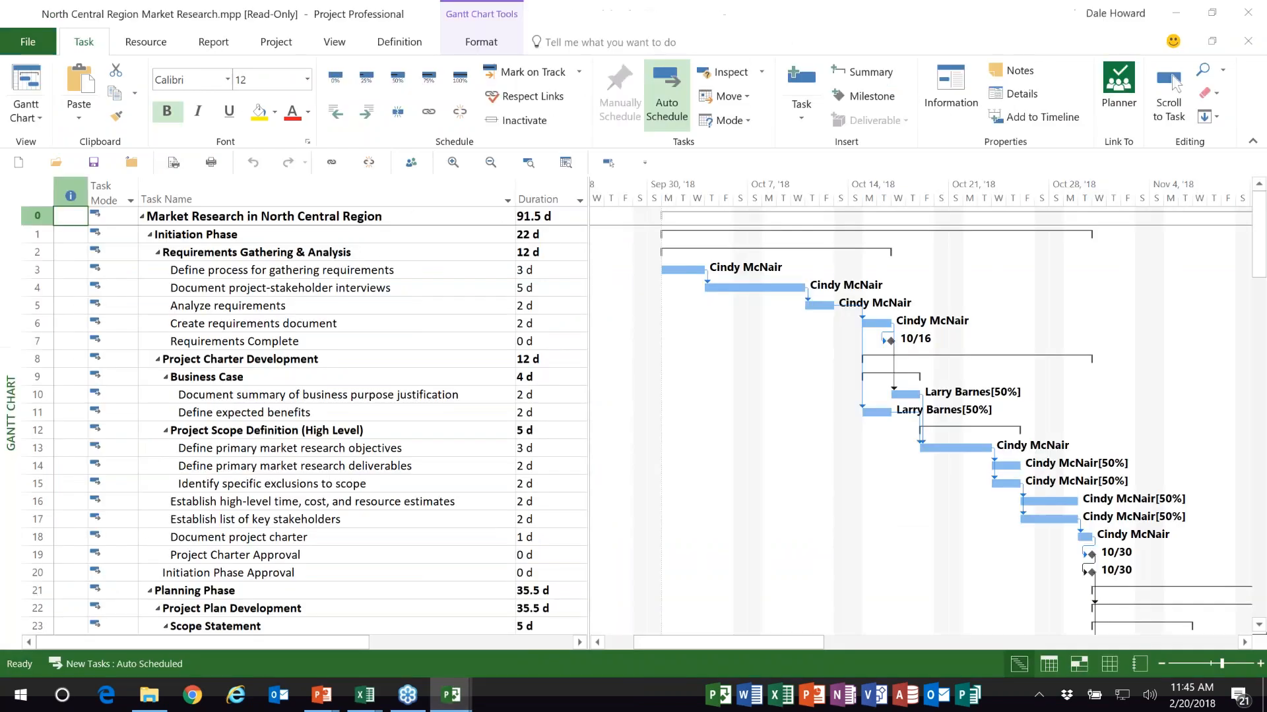
left_click(131, 163)
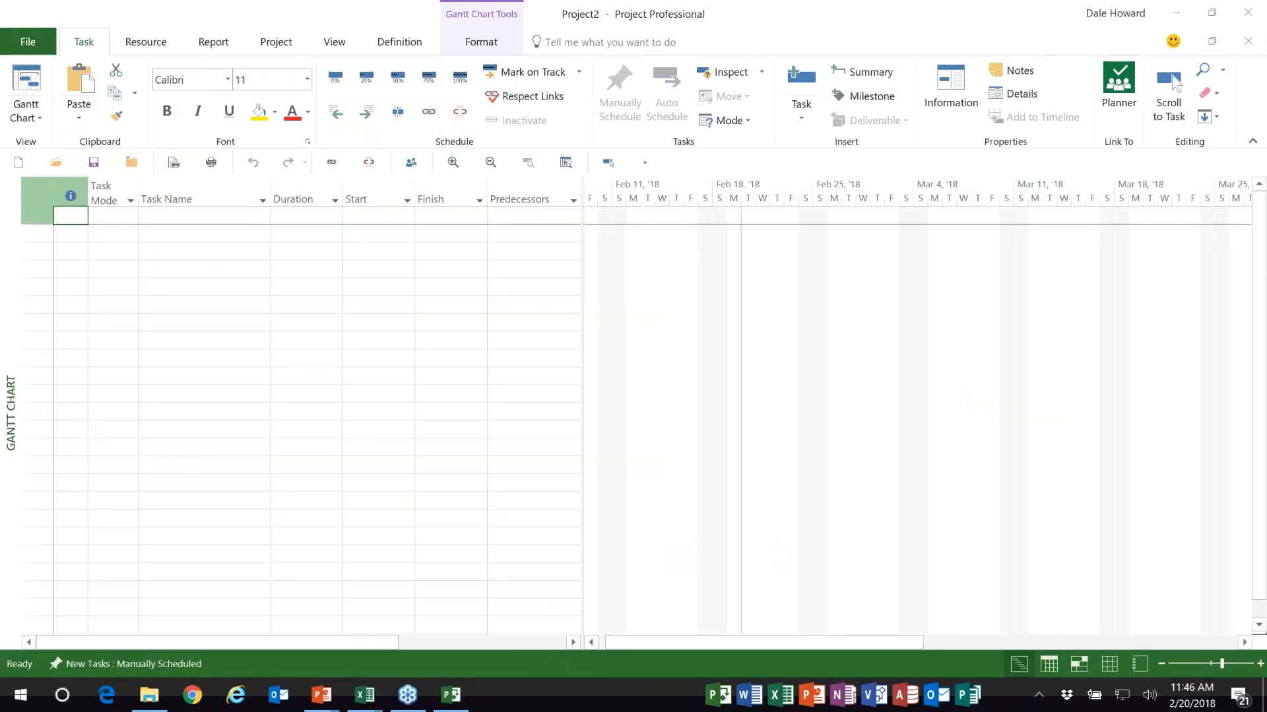
Step: Open the Excel workbook "01 Develop User Training for ERP - Dates.xlsx" from the webinar folder to start its import
left_click(56, 166)
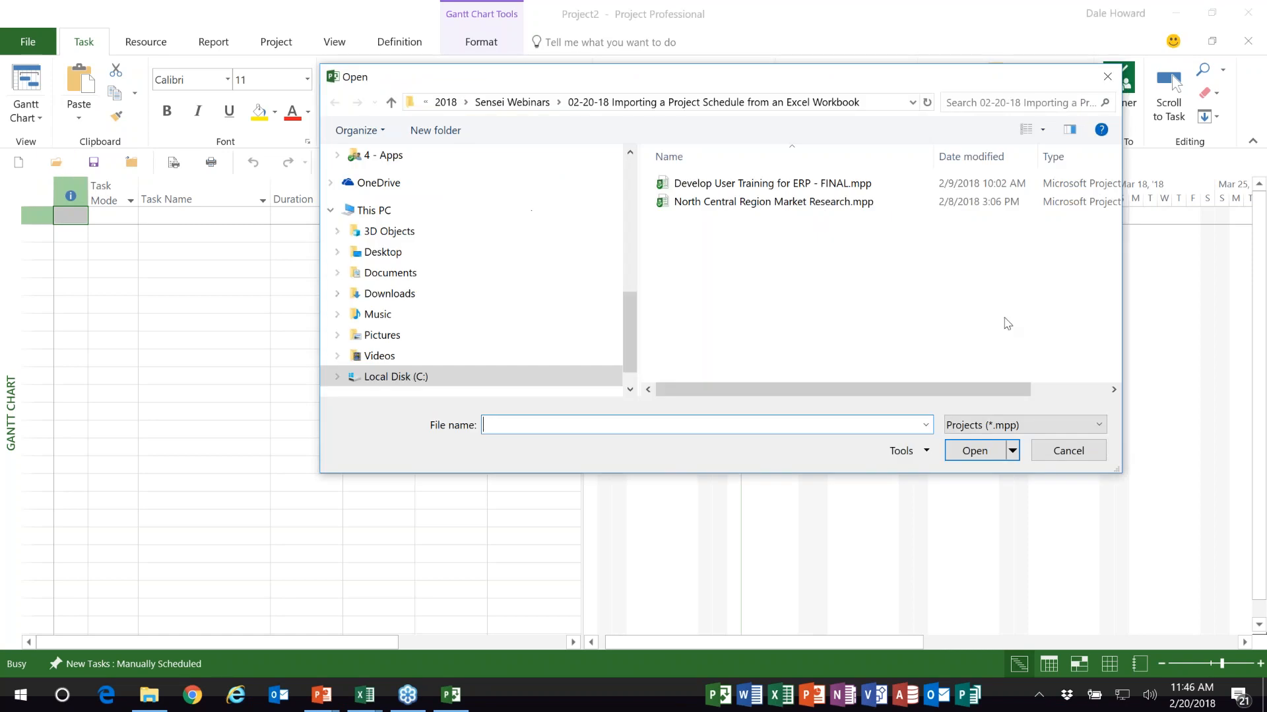
left_click_drag(770, 83, 665, 91)
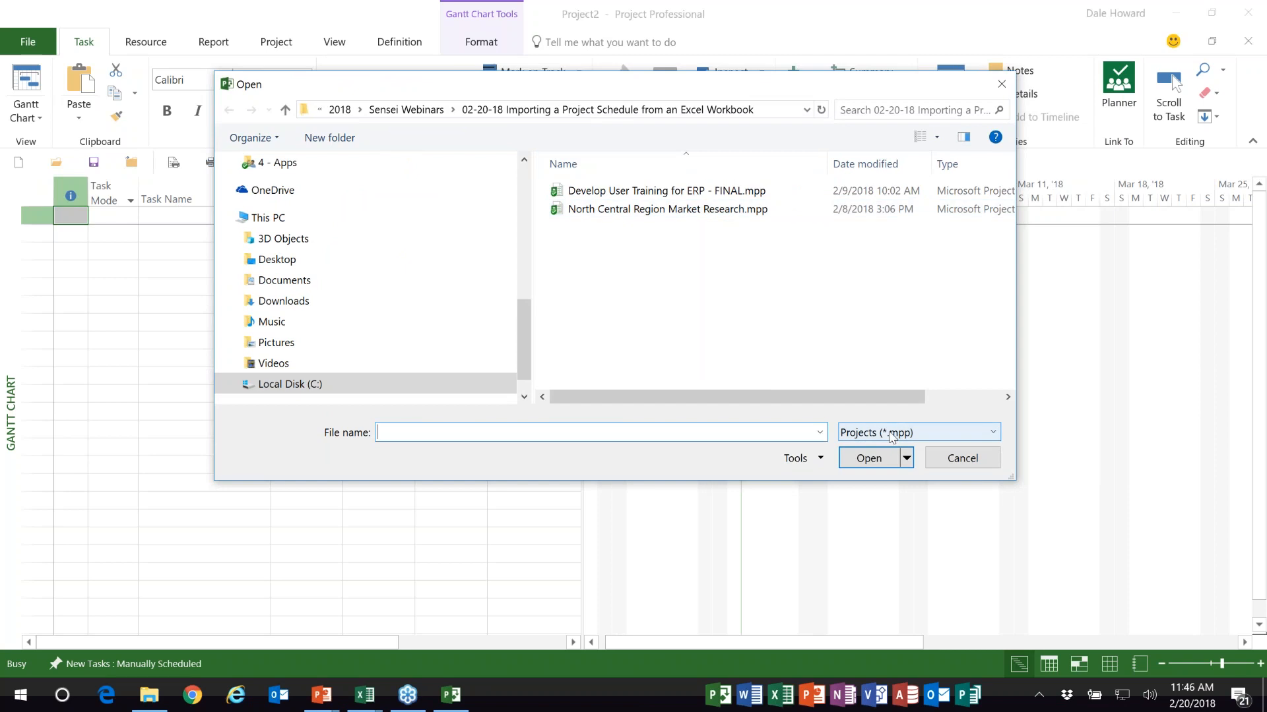
left_click(892, 433)
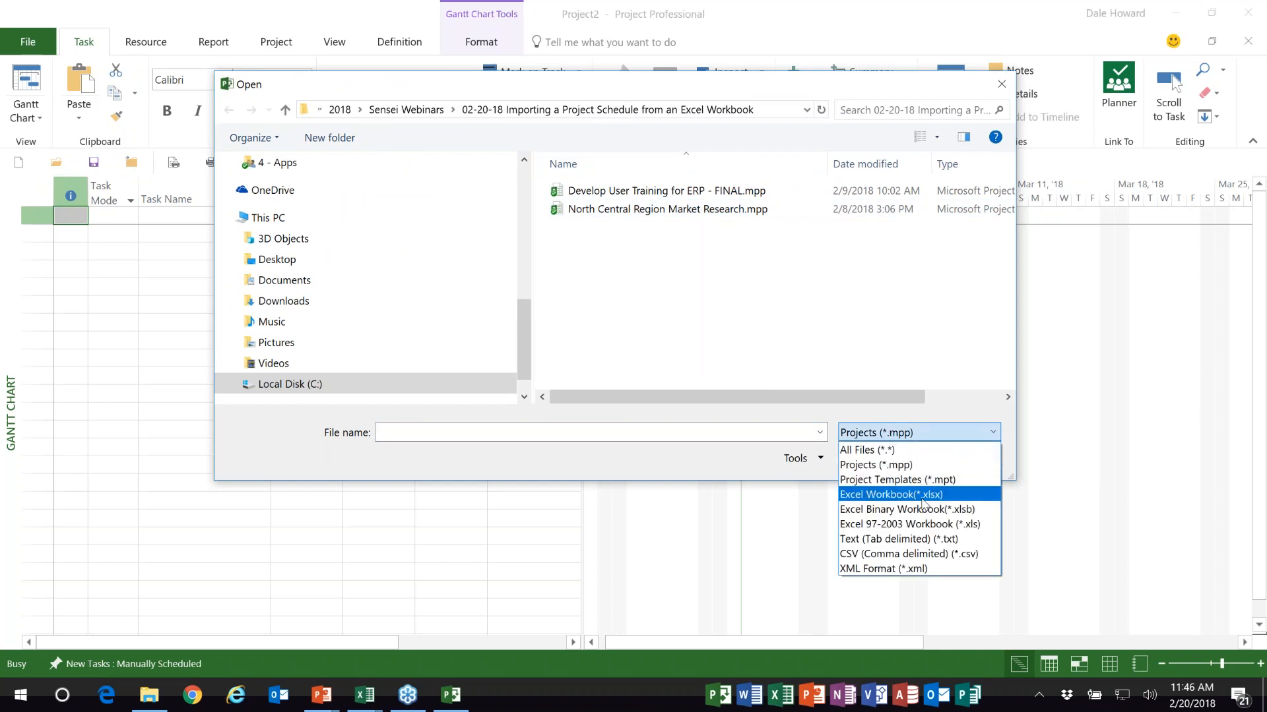
left_click(922, 496)
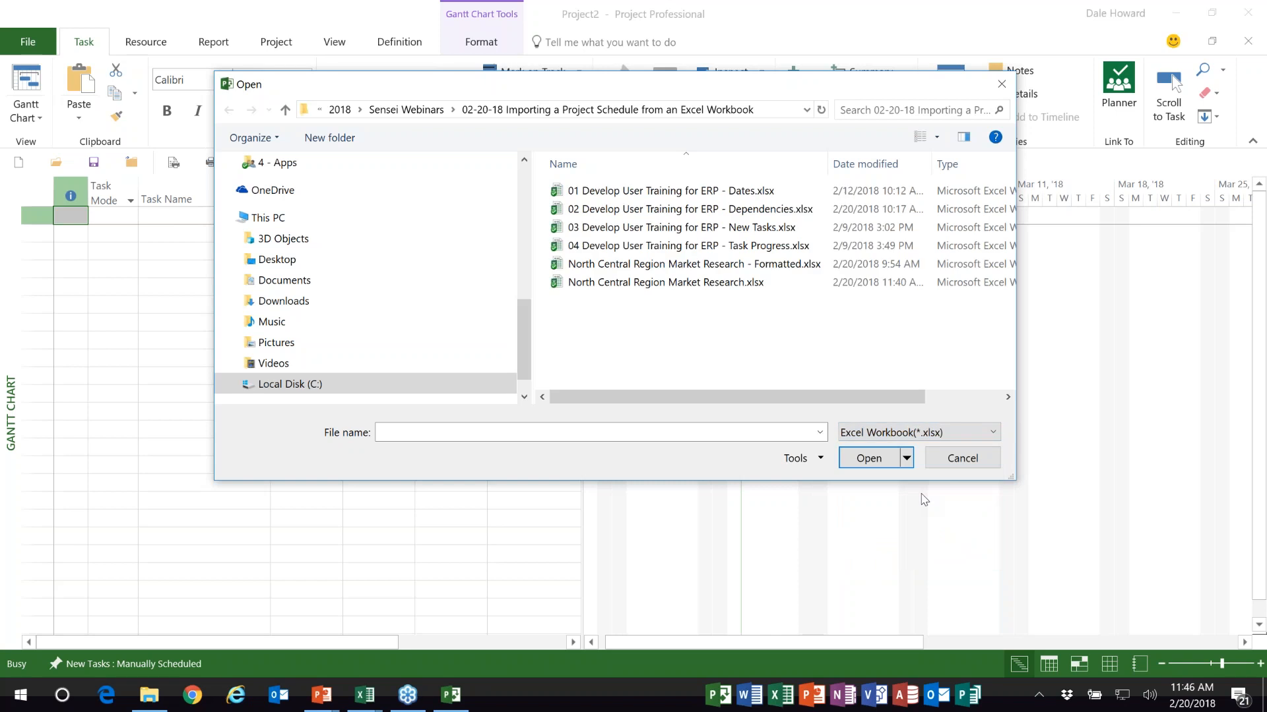
left_click(729, 192)
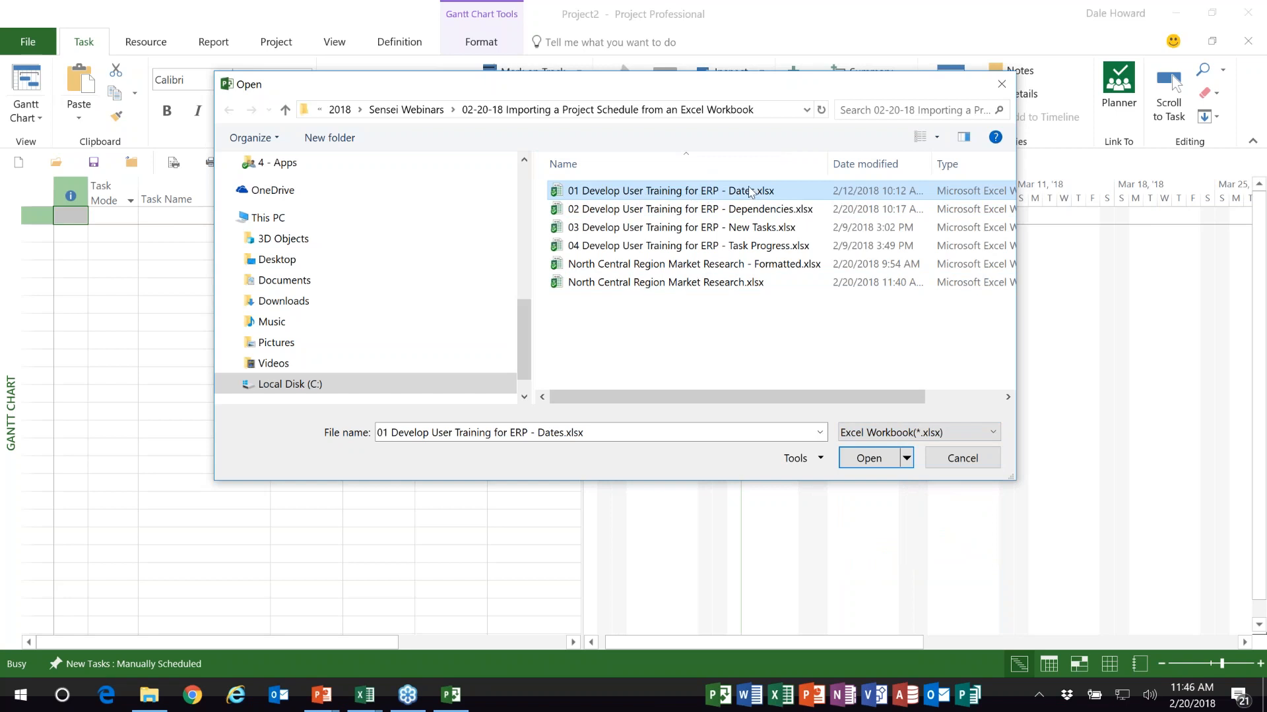
left_click(876, 457)
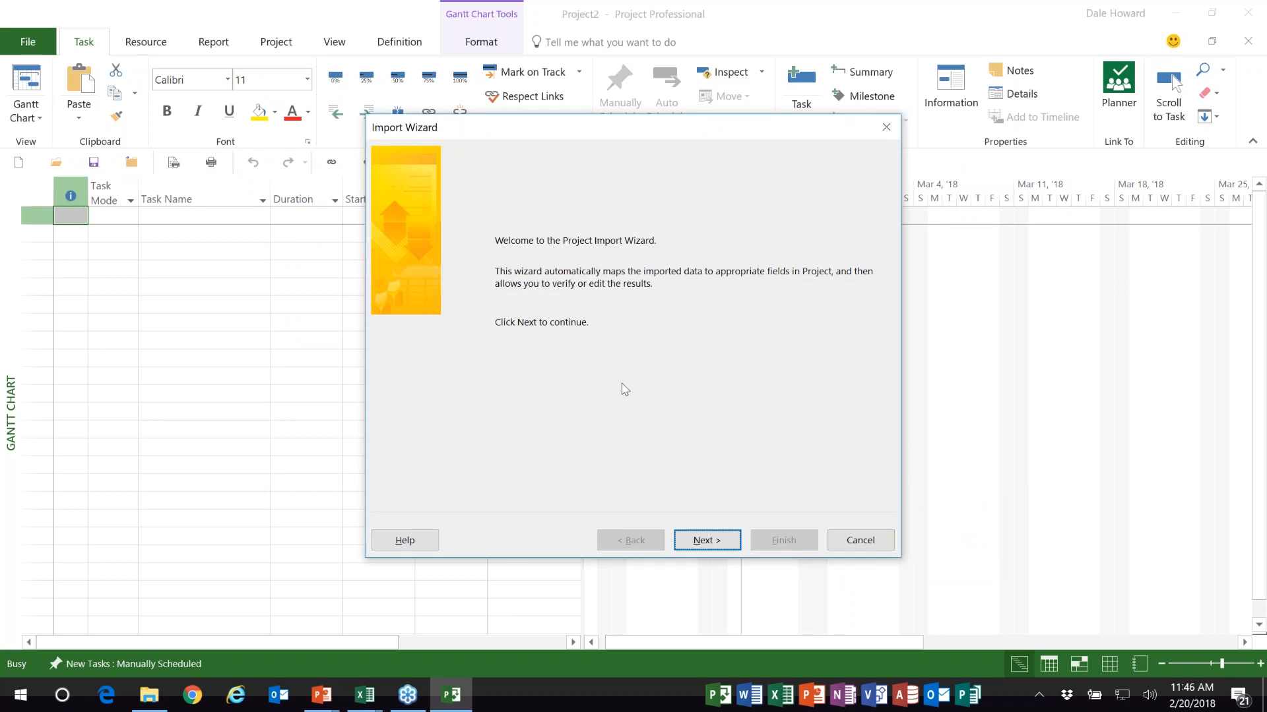
Step: Set the import to use a new map, come in as a new project, and include Tasks data with headers
left_click(722, 547)
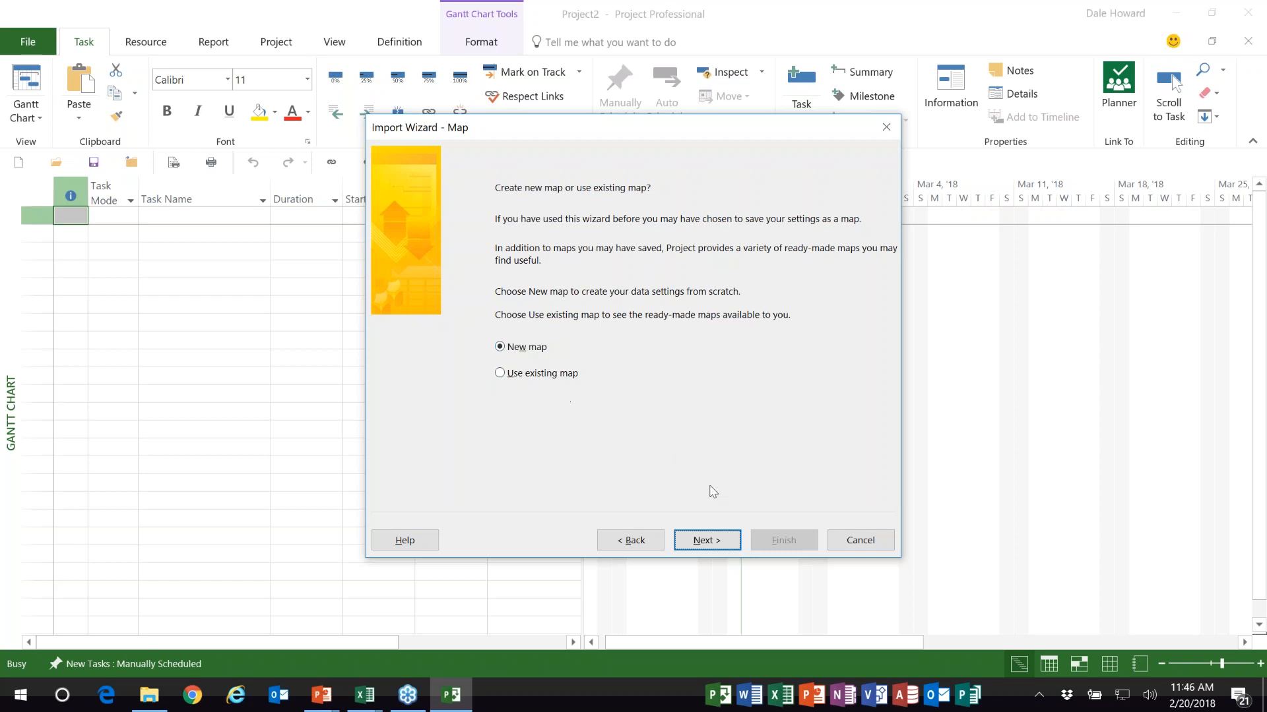
left_click(715, 545)
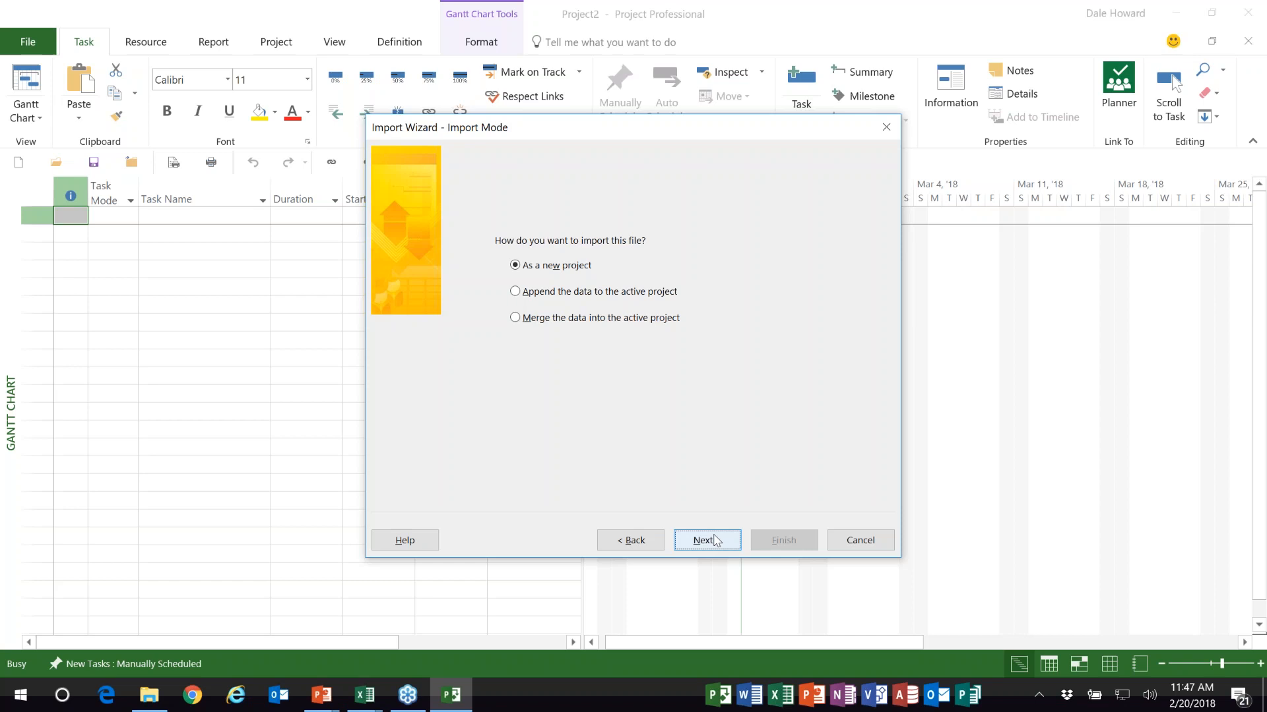
left_click(711, 533)
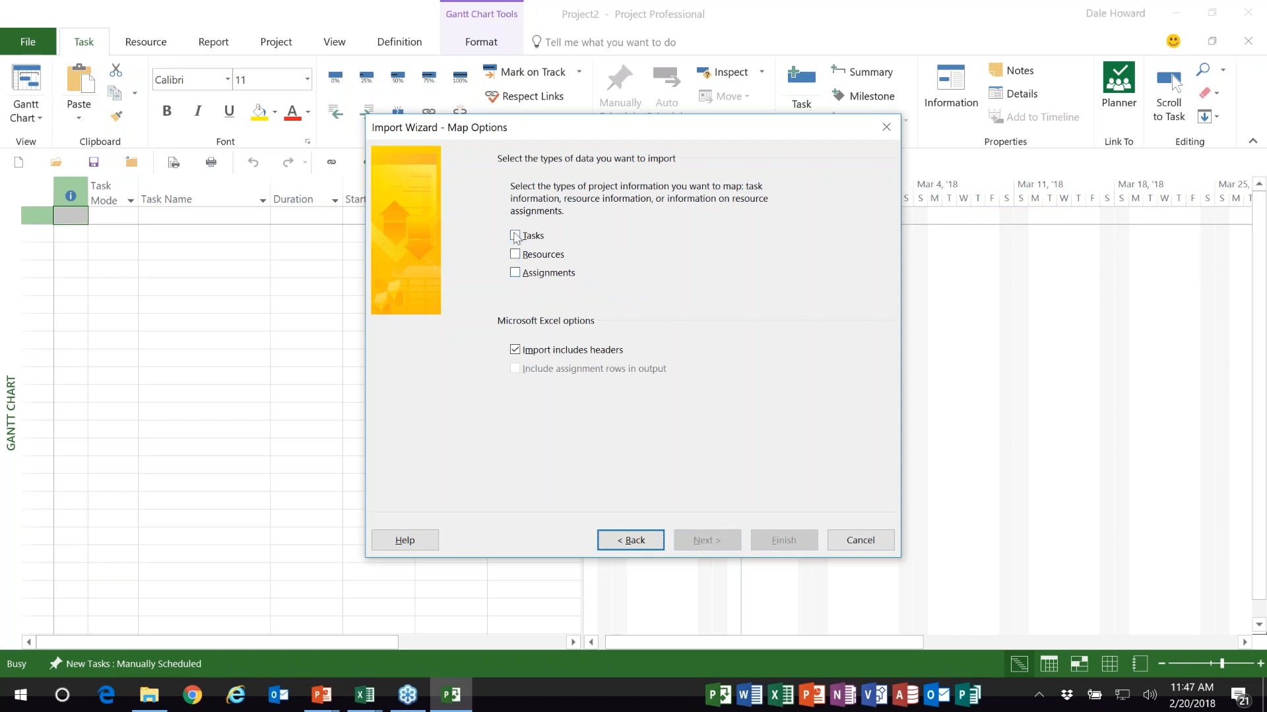
left_click(515, 237)
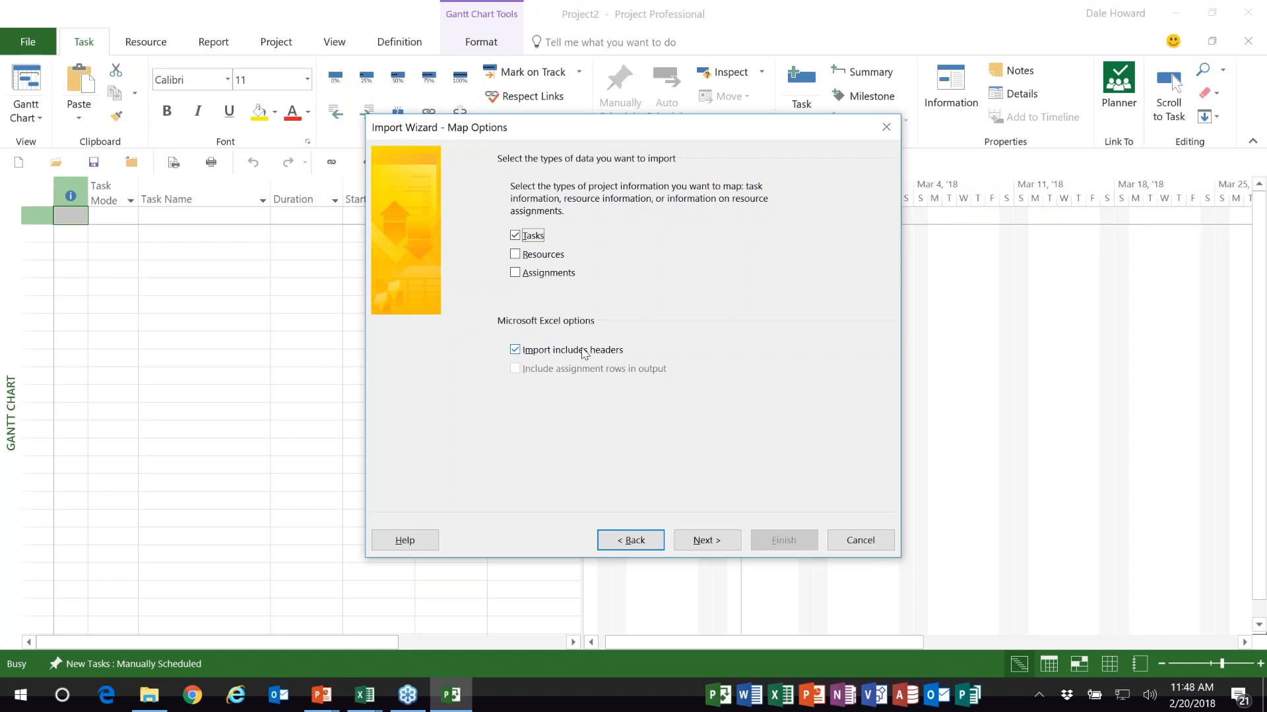
left_click(700, 542)
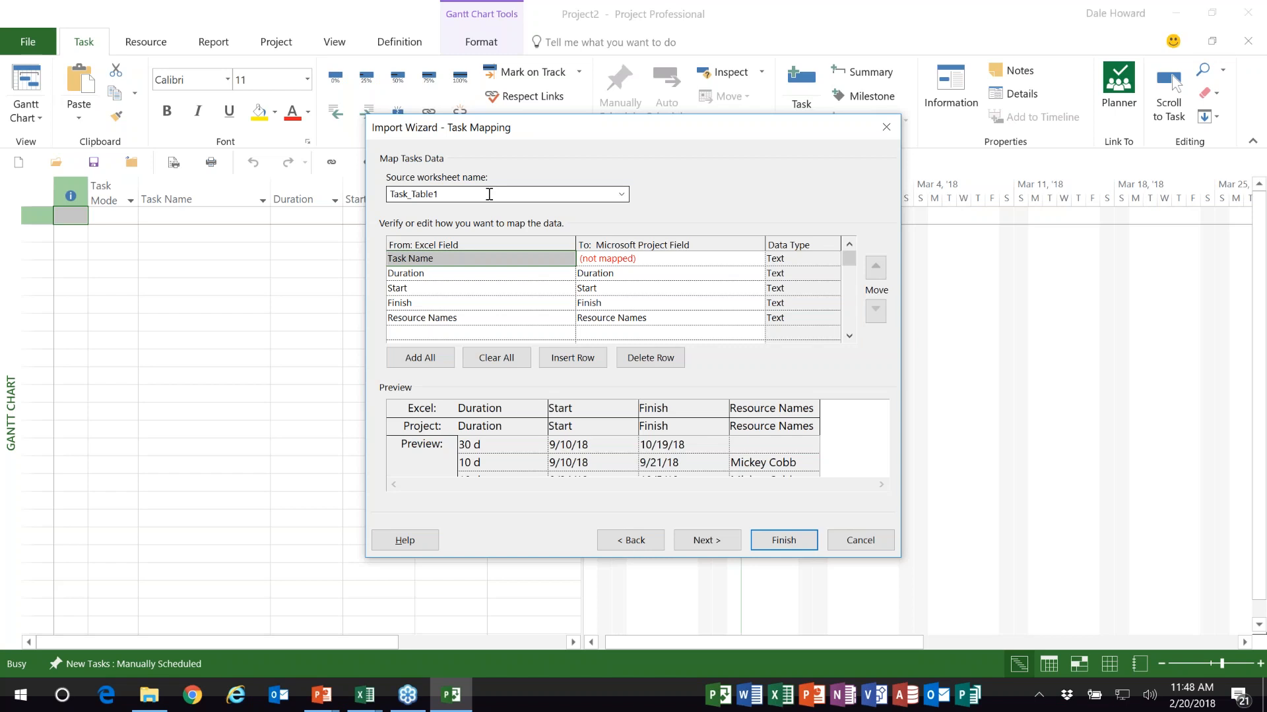
Step: Map the Excel field Task Name from the Task_Table1 worksheet to the Project field Name
left_click(481, 262)
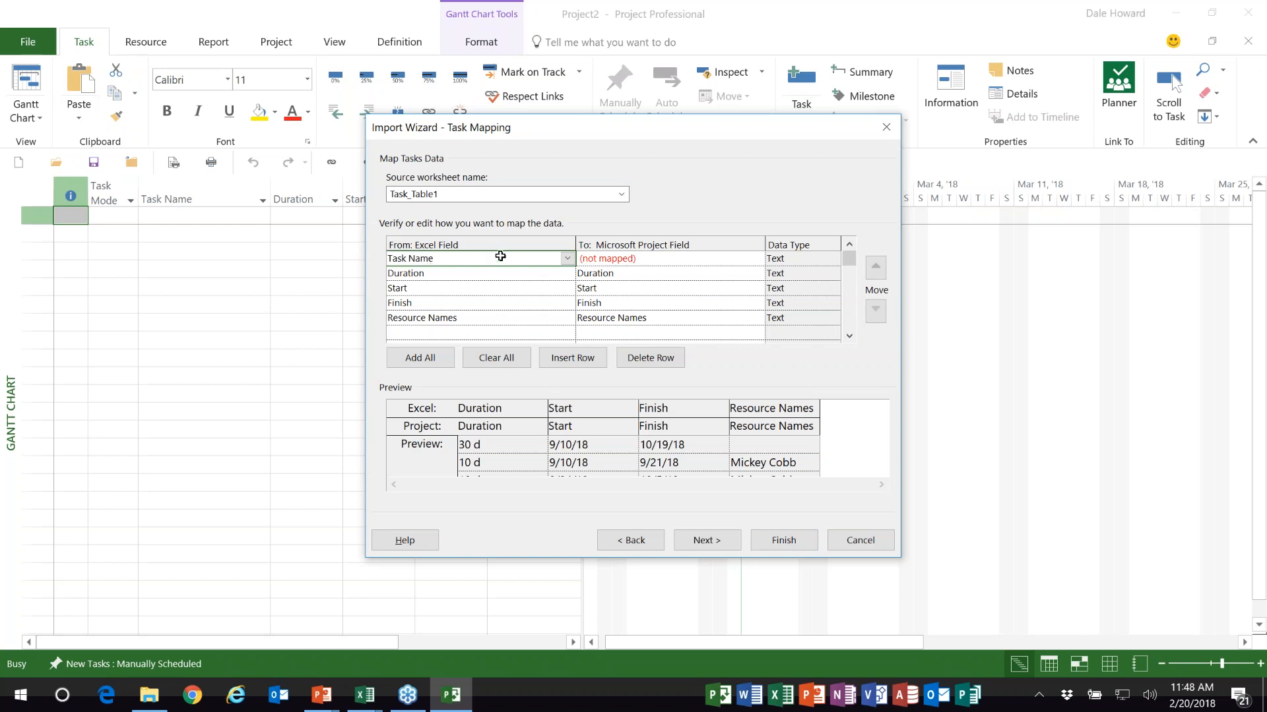
left_click(658, 258)
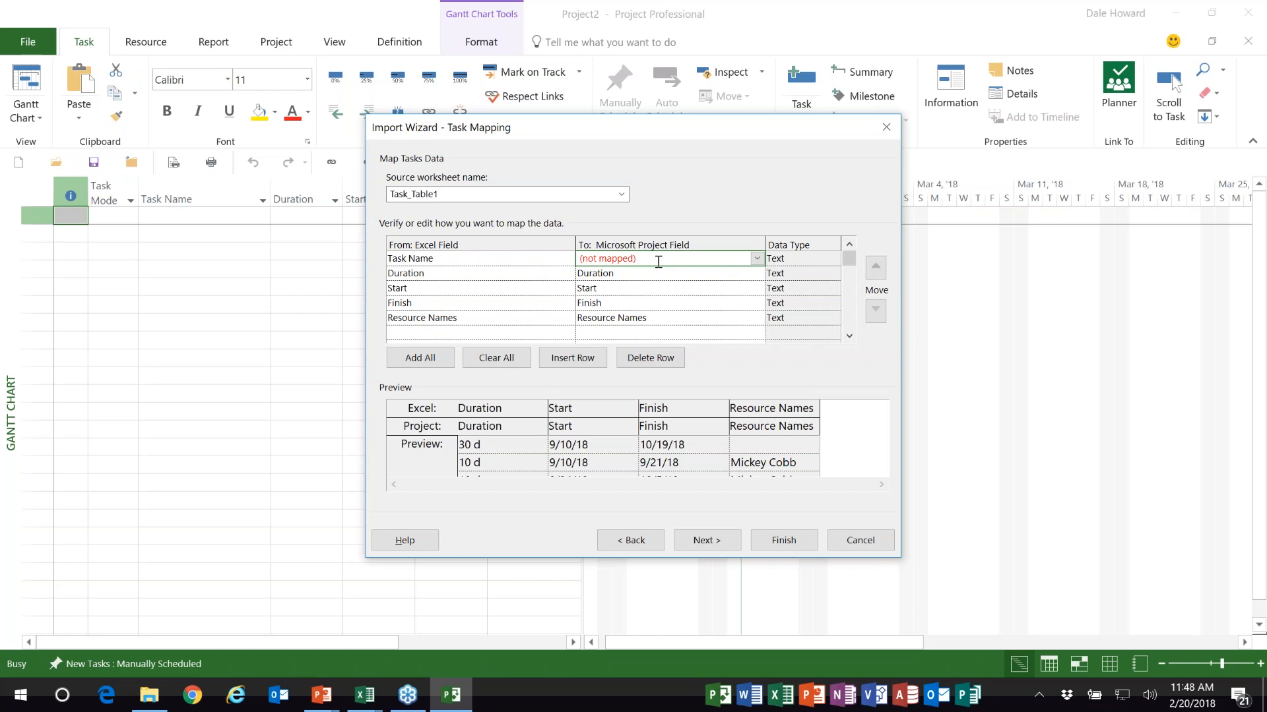
left_click(757, 259)
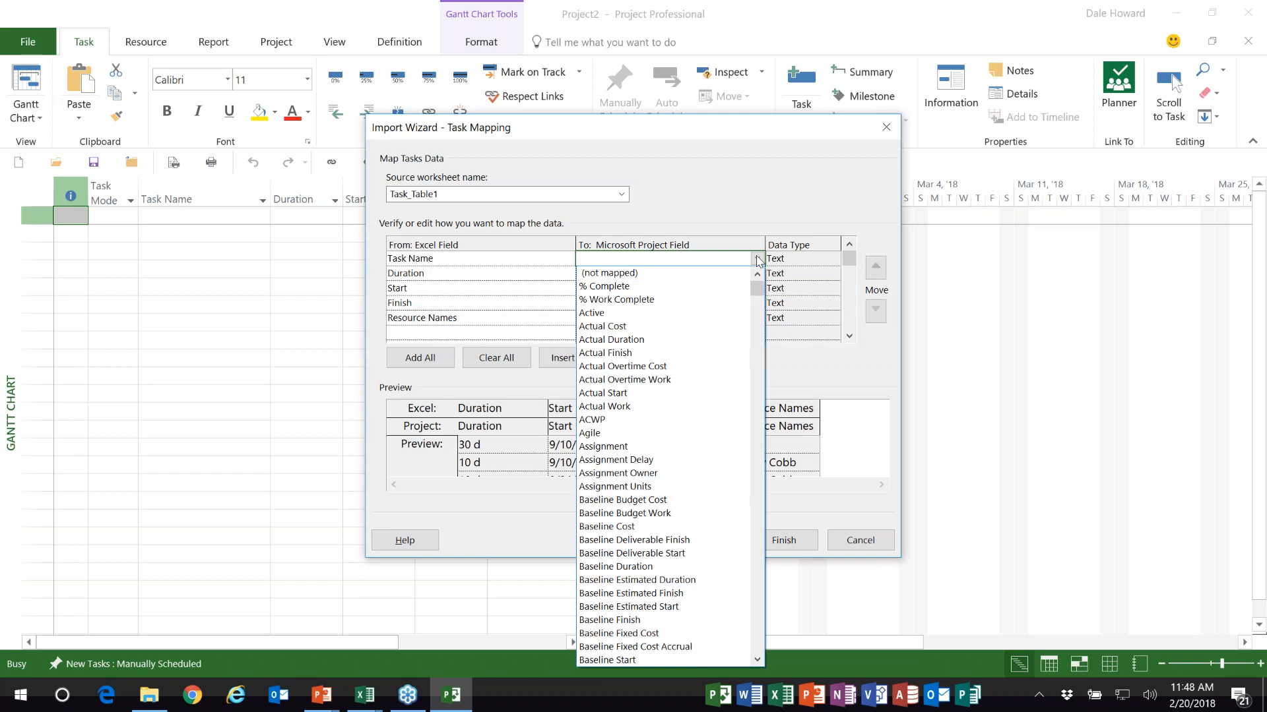
type("Name")
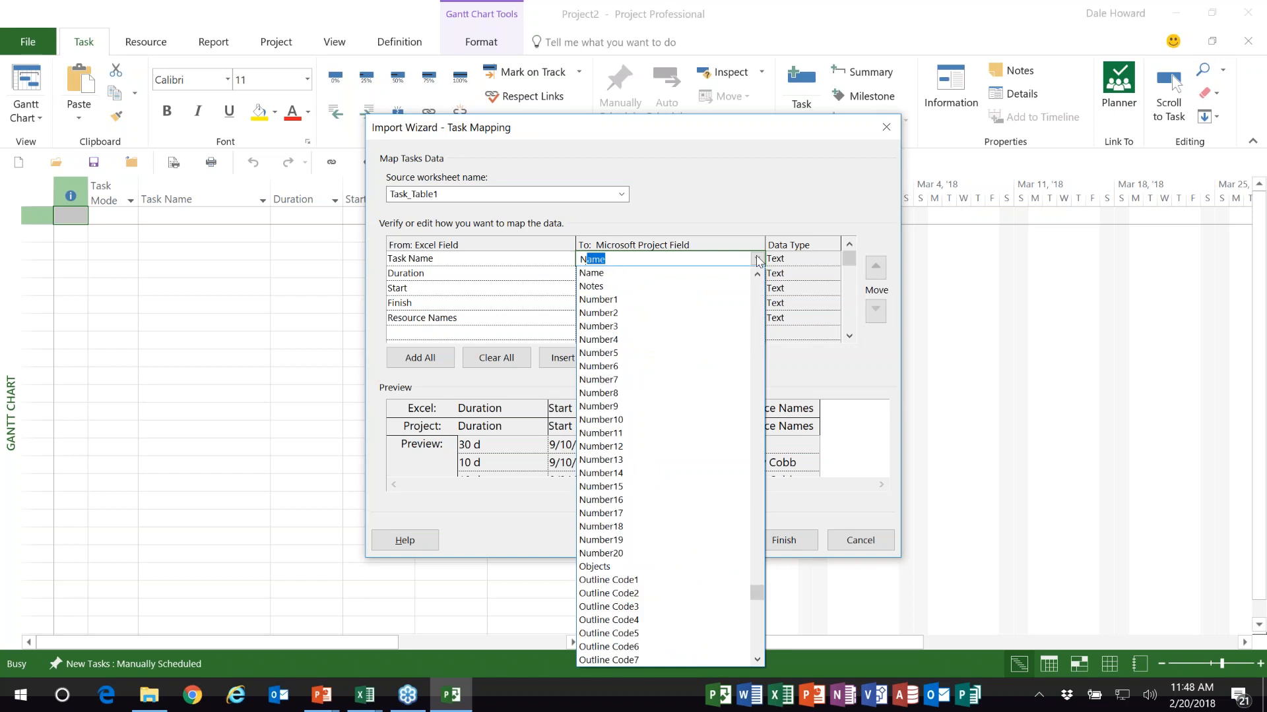
key("Return")
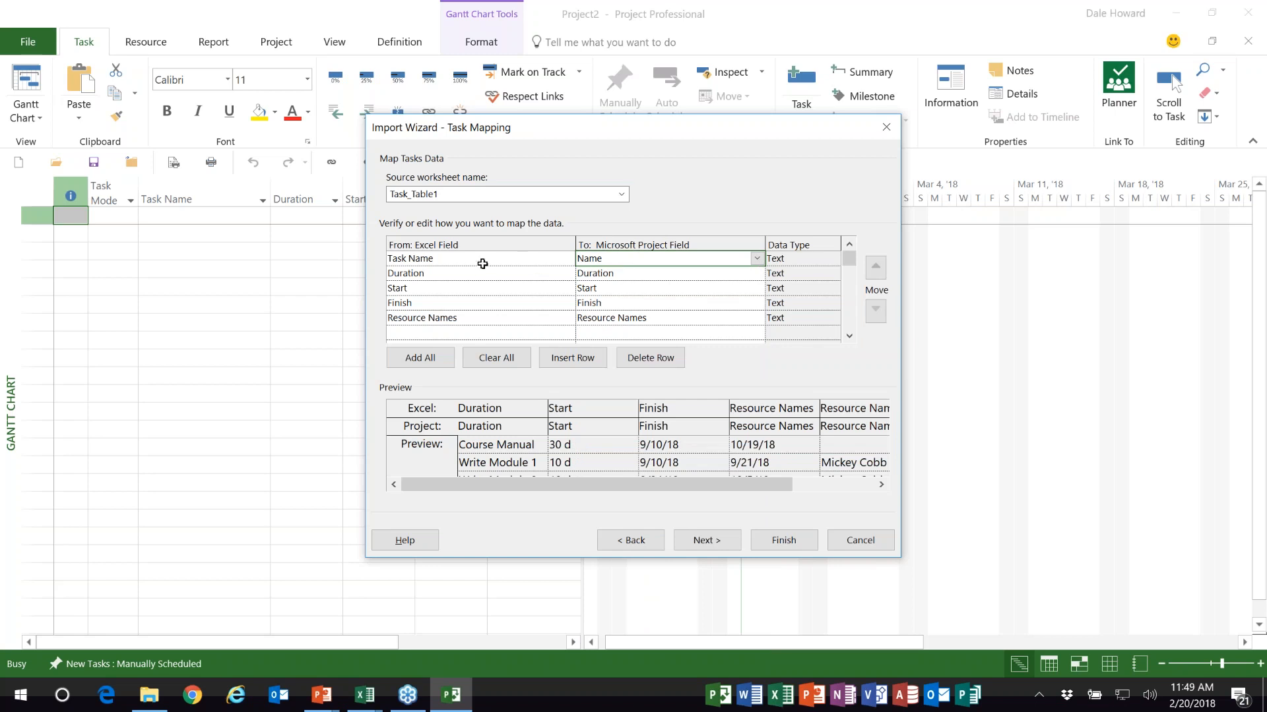
Step: Check the Duration and Start field mappings in the preview and finish the import without saving the map
left_click(461, 274)
left_click(621, 272)
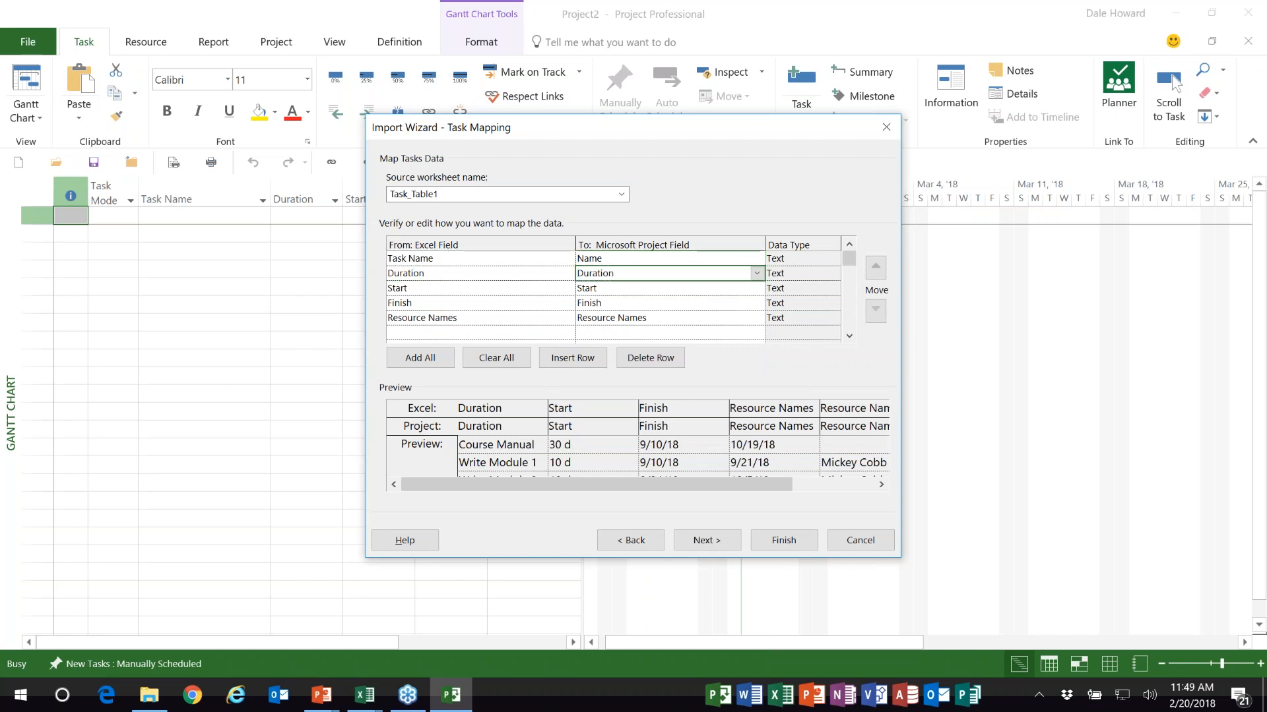
left_click(455, 291)
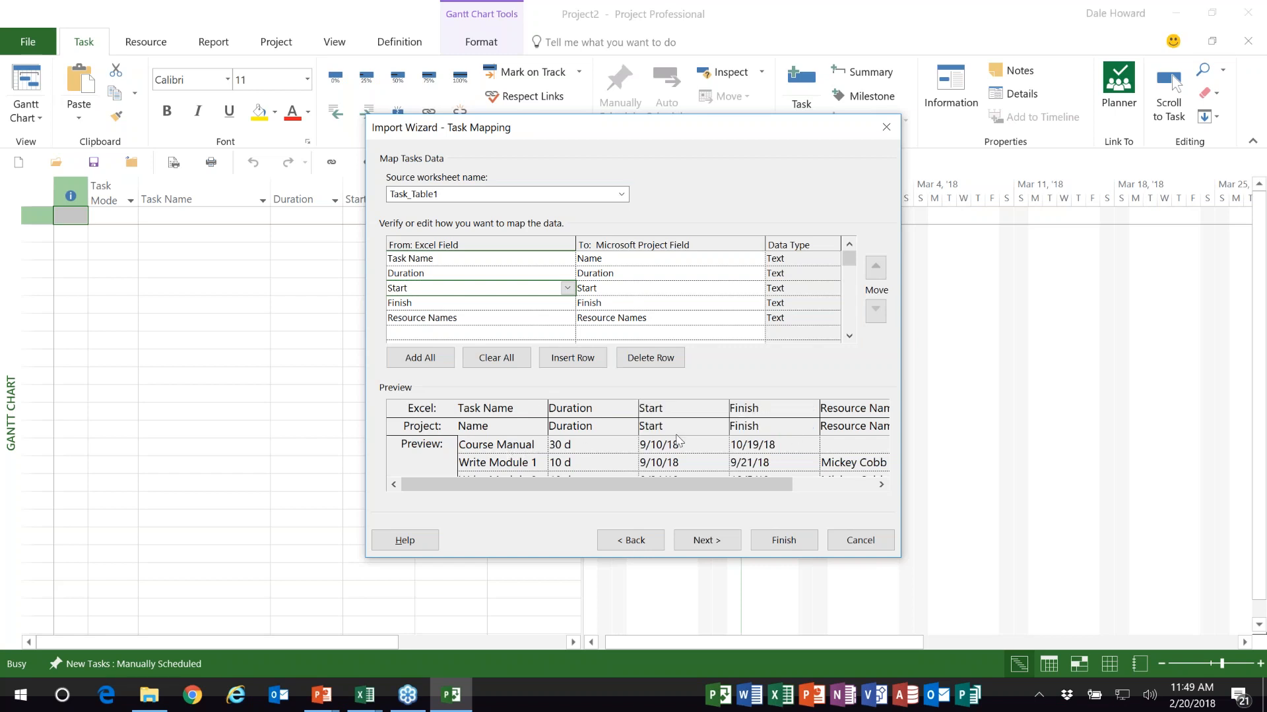
left_click(706, 540)
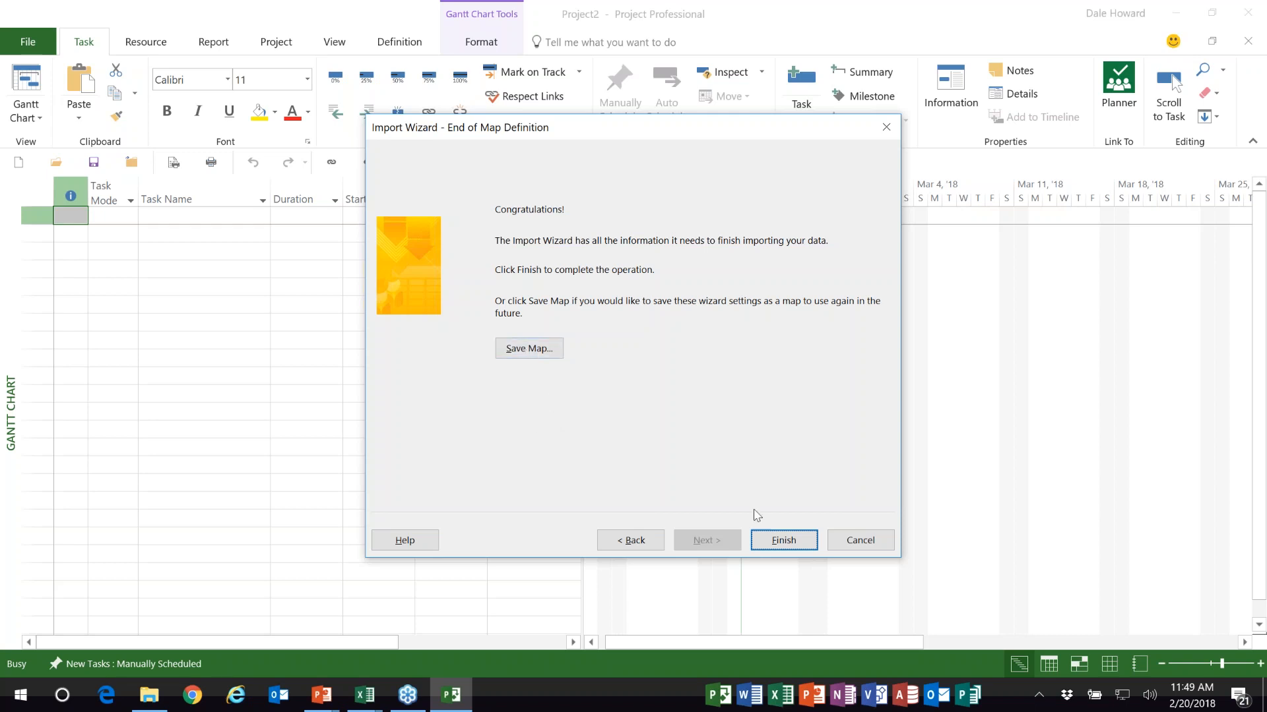
left_click(784, 541)
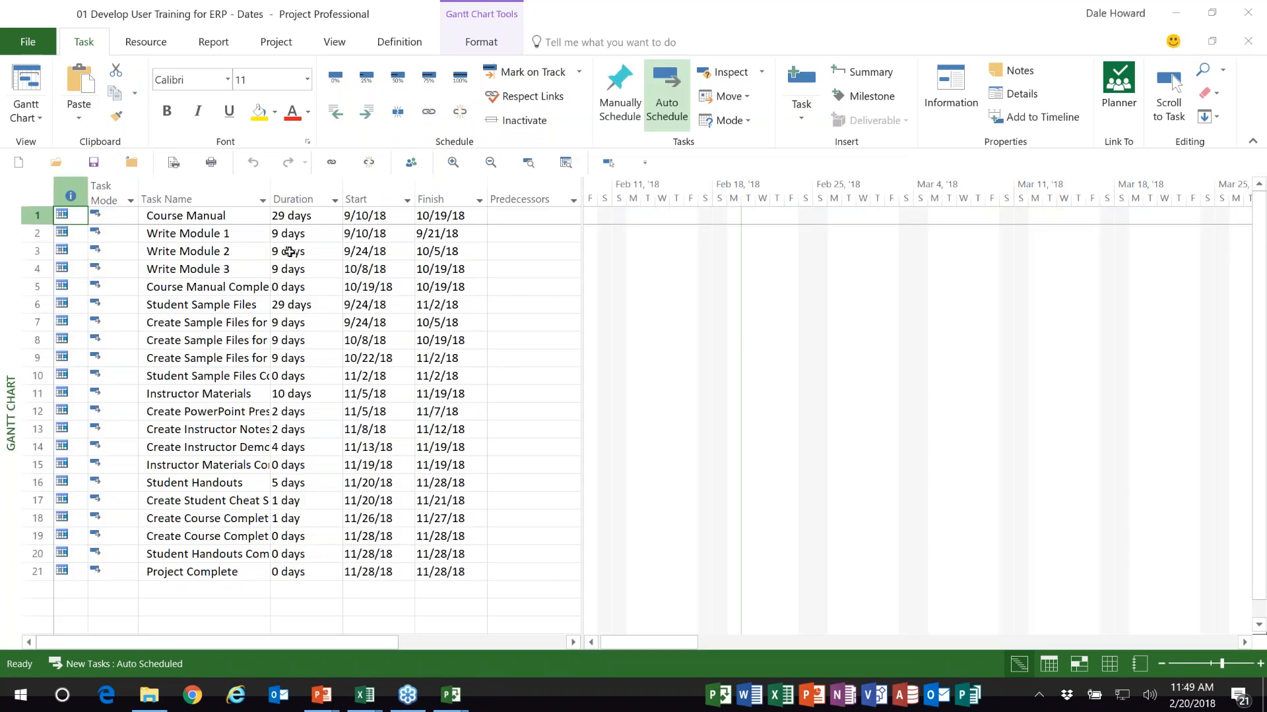
Step: Bring the Course Manual Gantt bar into view and fit the Task Name column to its contents, keeping the Finish column visible
left_click(257, 220)
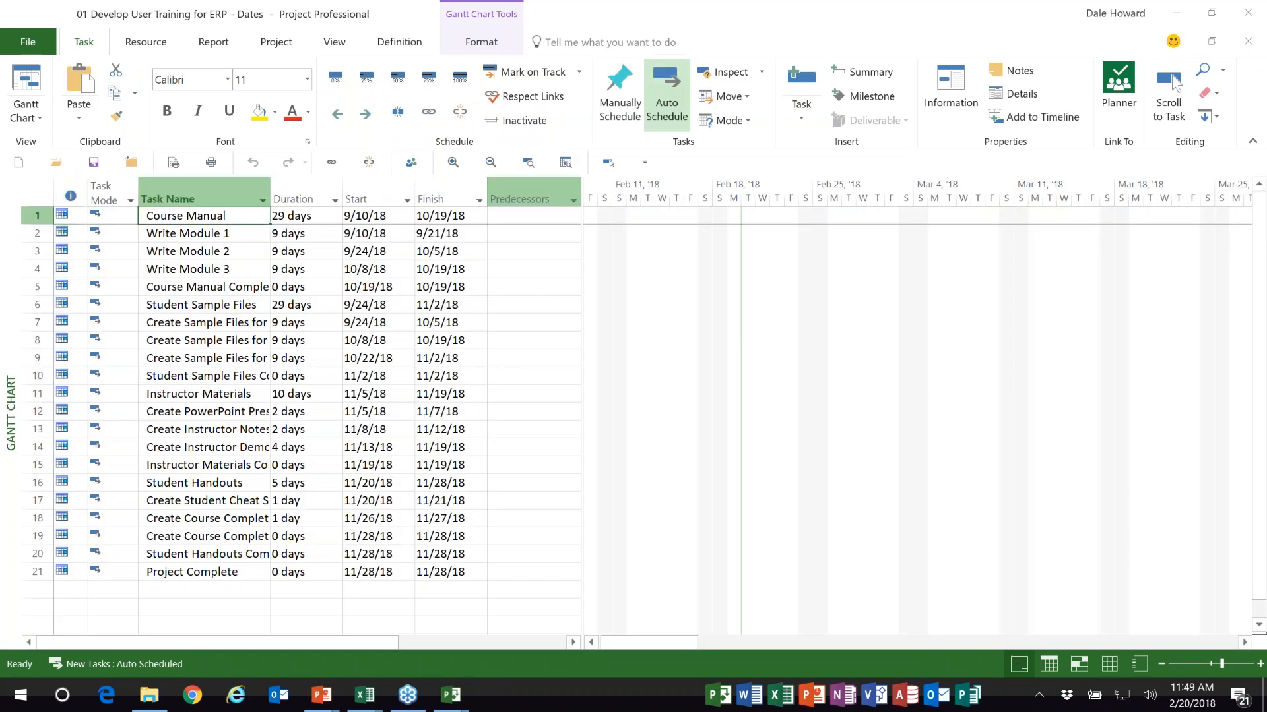
left_click(607, 162)
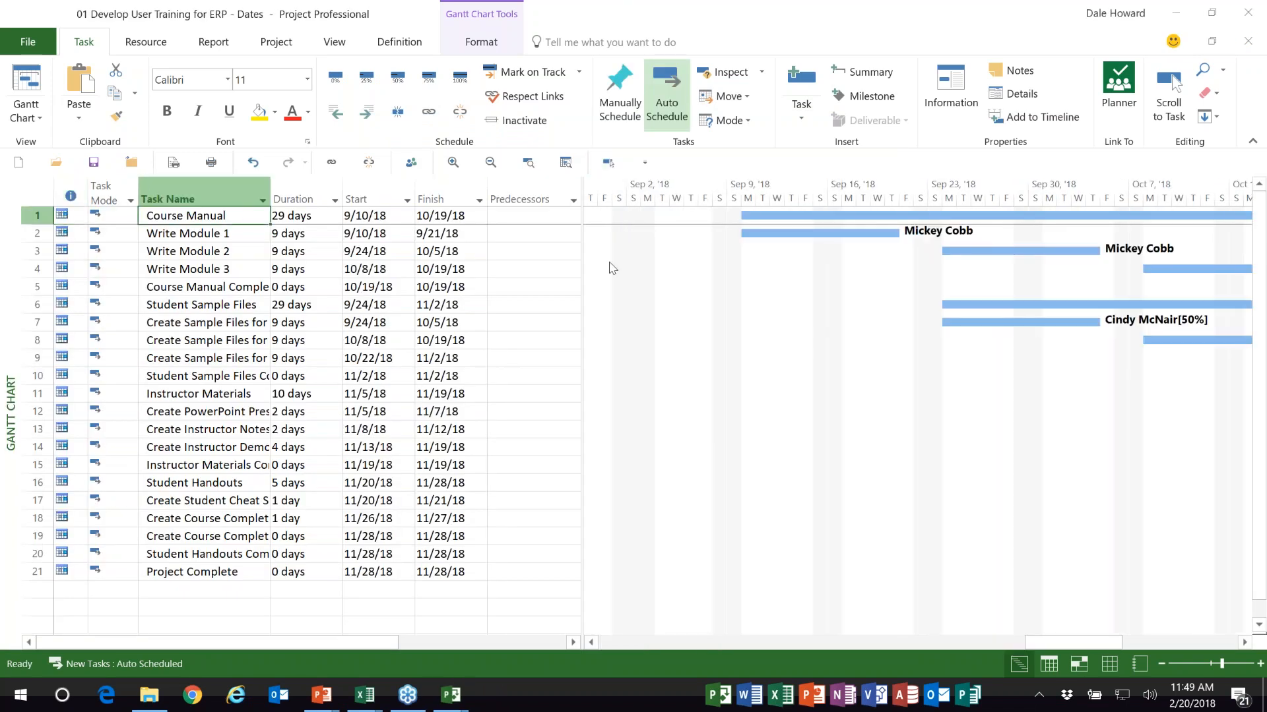
left_click_drag(581, 271, 485, 277)
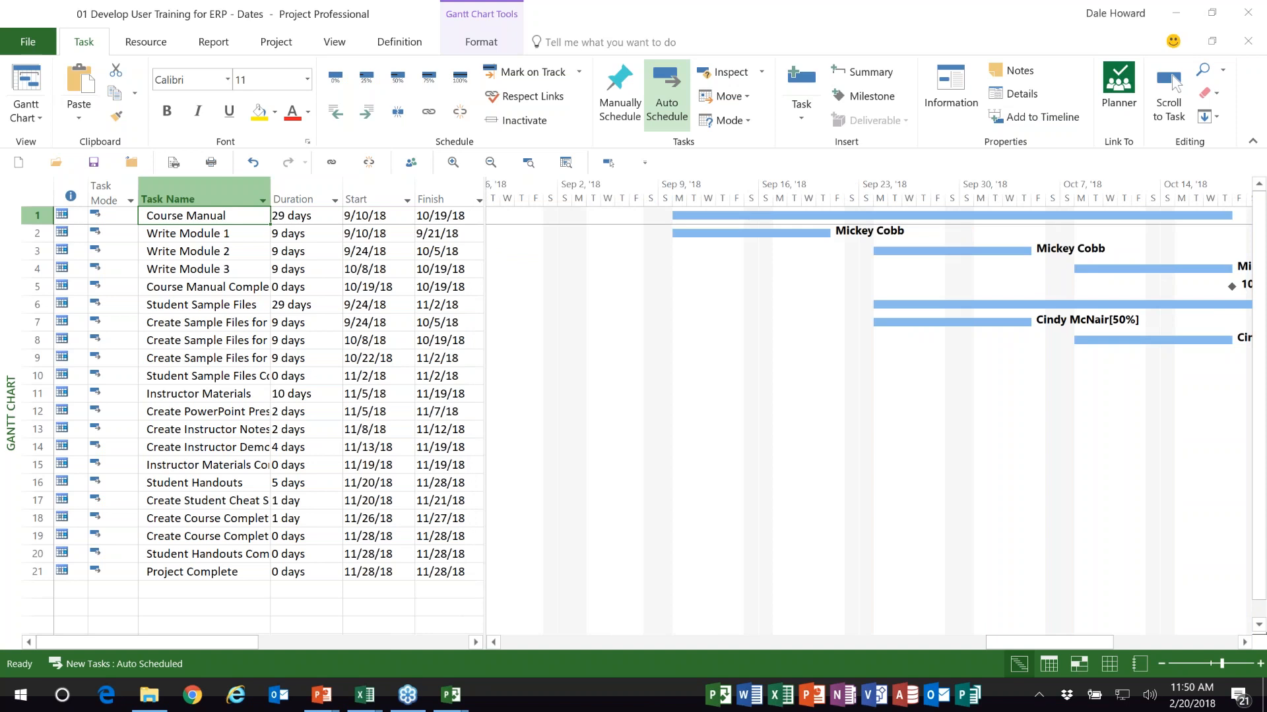
double_click(269, 188)
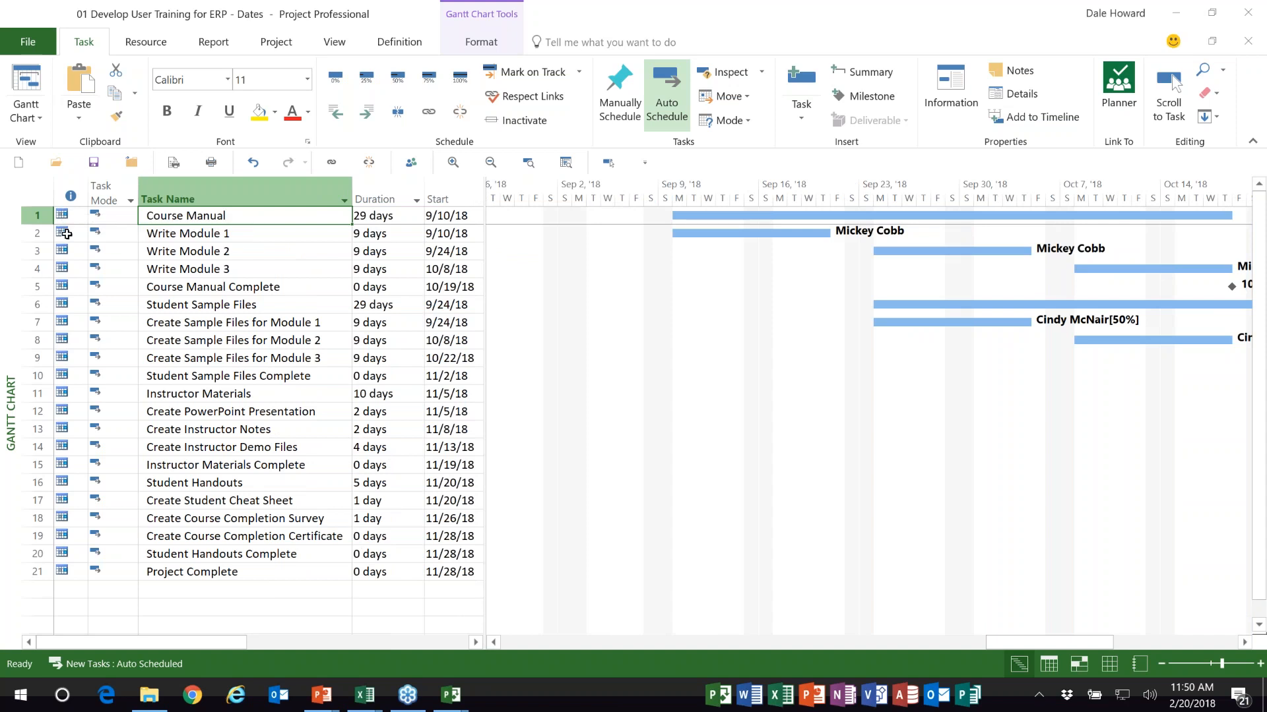
mouse_move(67, 268)
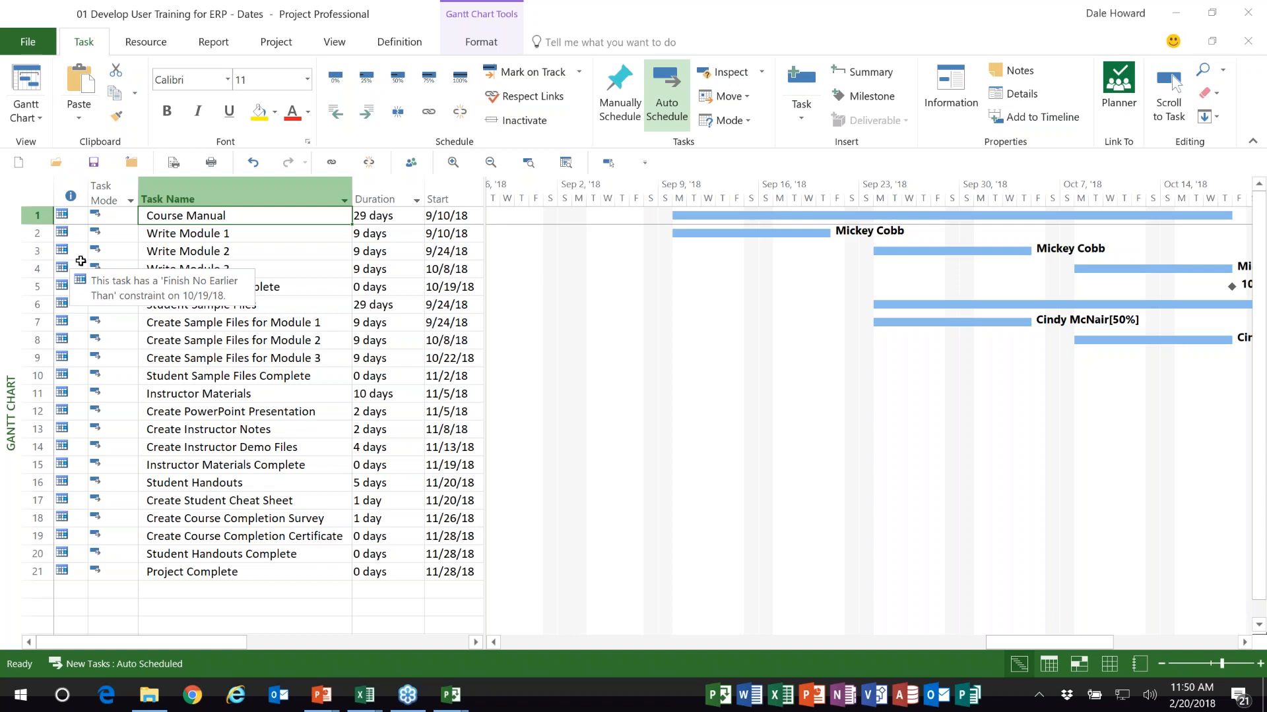
left_click_drag(484, 324, 567, 326)
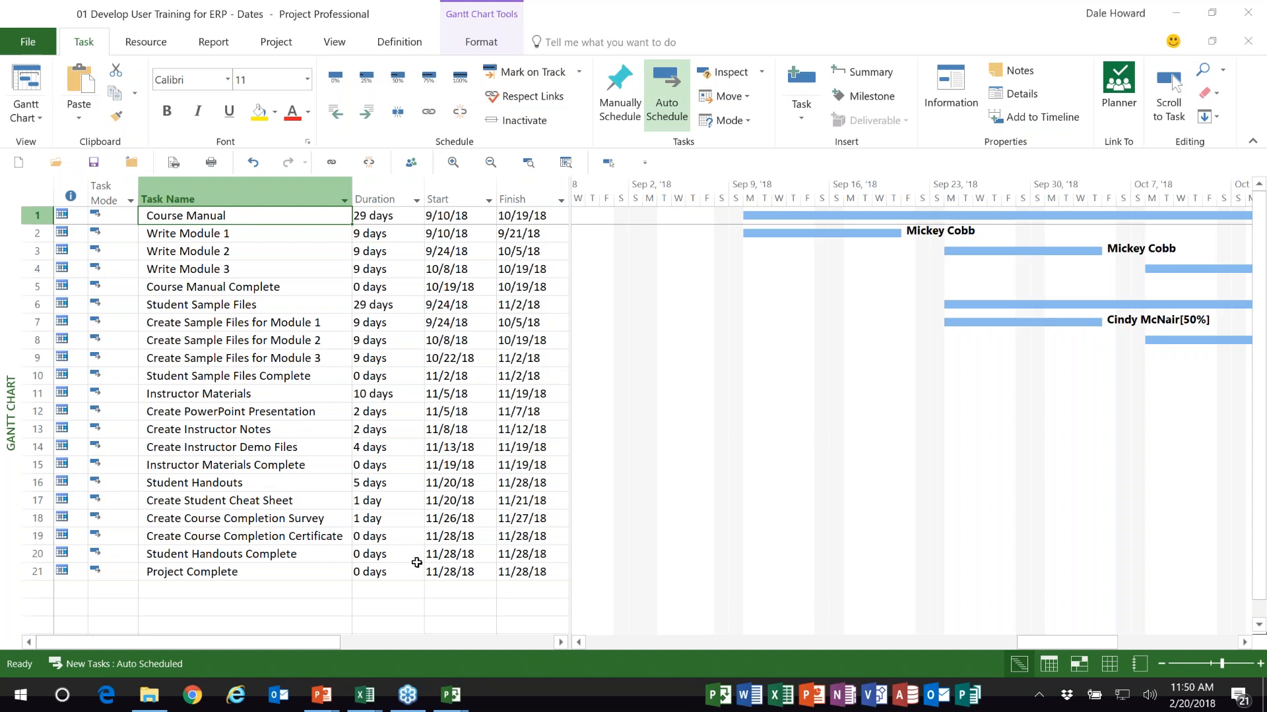
Step: Compare the indentation of the Course Manual subtasks in the Dates workbook in Excel with the imported tasks in Project
mouse_move(457, 698)
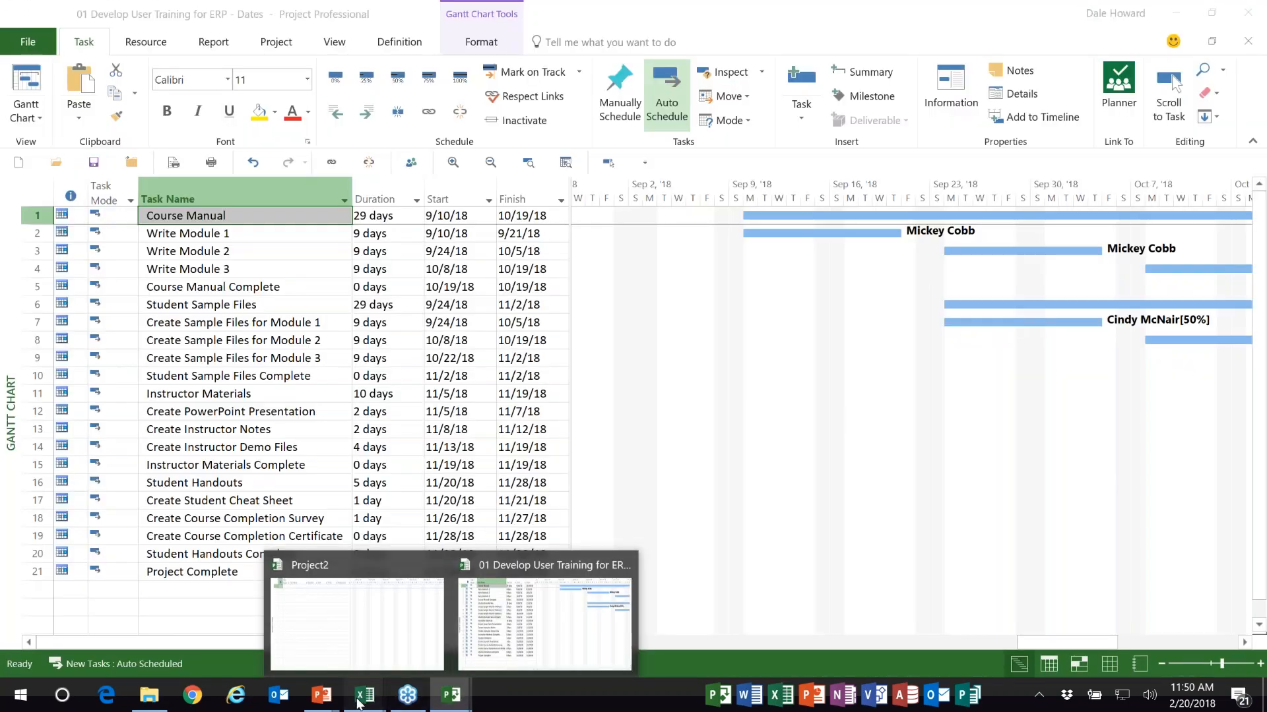
mouse_move(365, 695)
left_click(448, 620)
left_click(115, 257)
left_click_drag(122, 273, 123, 322)
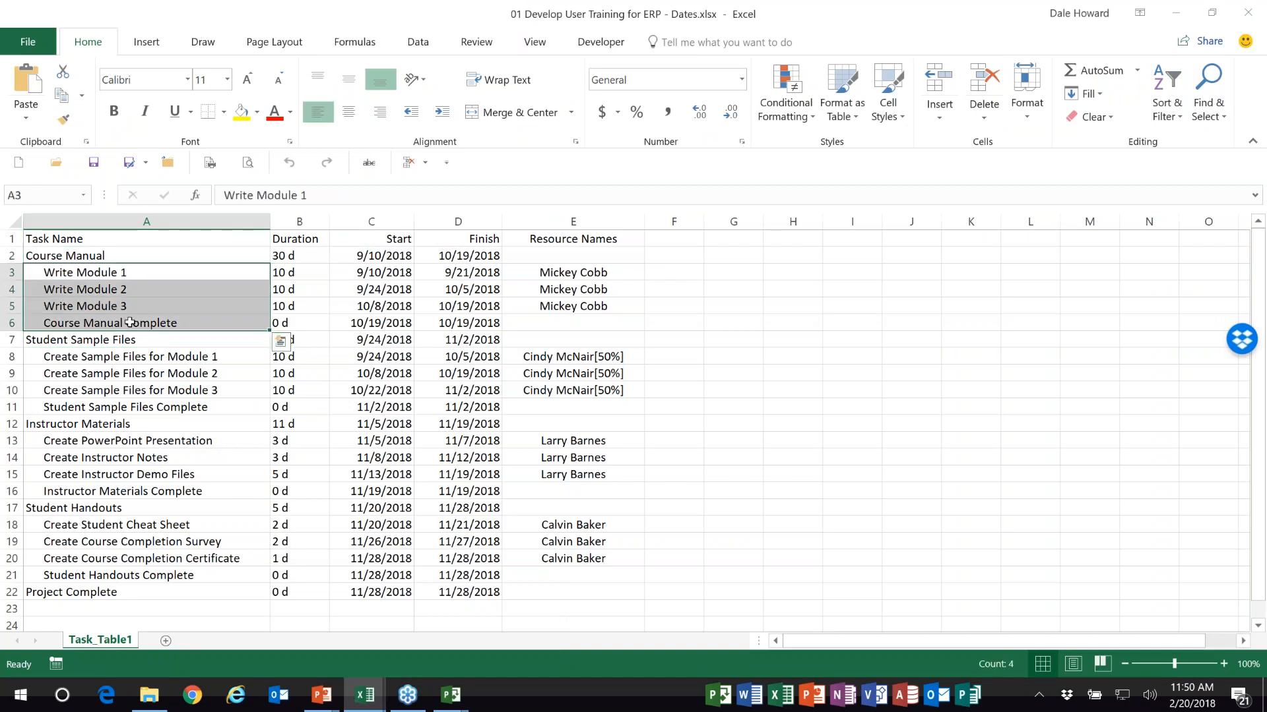
left_click(451, 695)
left_click(554, 640)
left_click_drag(233, 236, 234, 289)
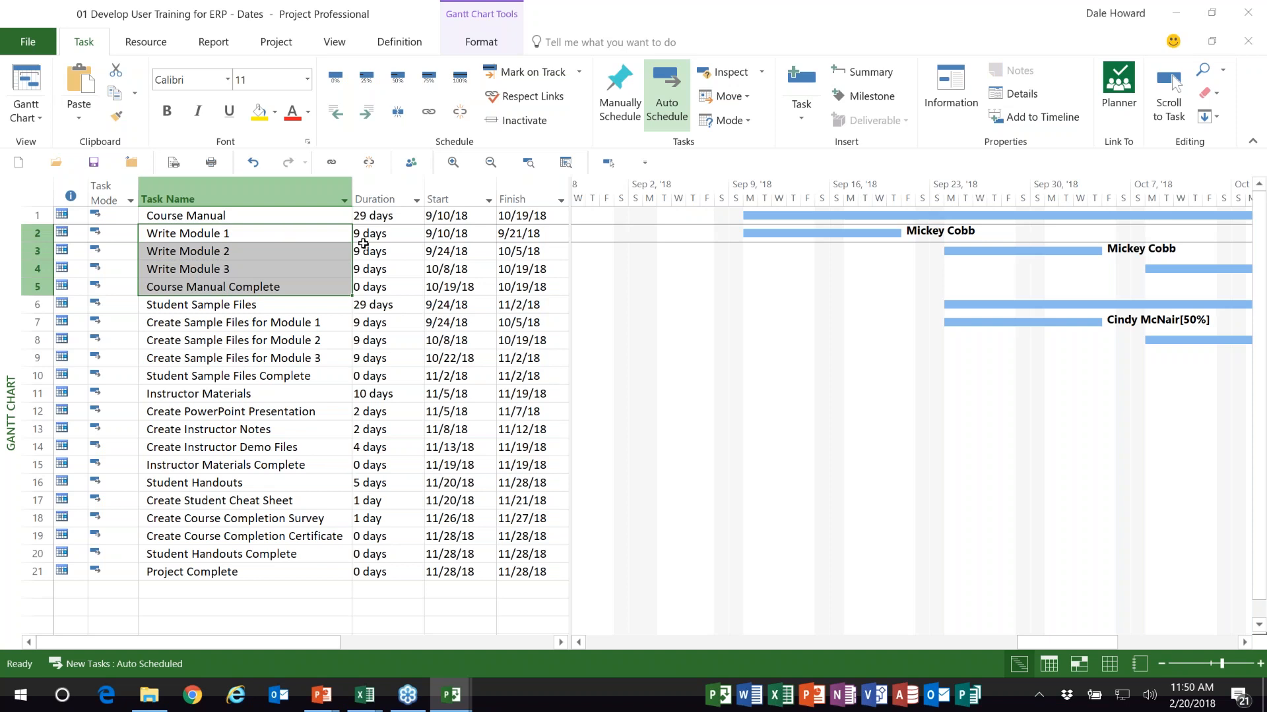
Step: Compare the Course Manual duration, start and finish values in the Excel workbook with the imported task, and return to Project
left_click(403, 215)
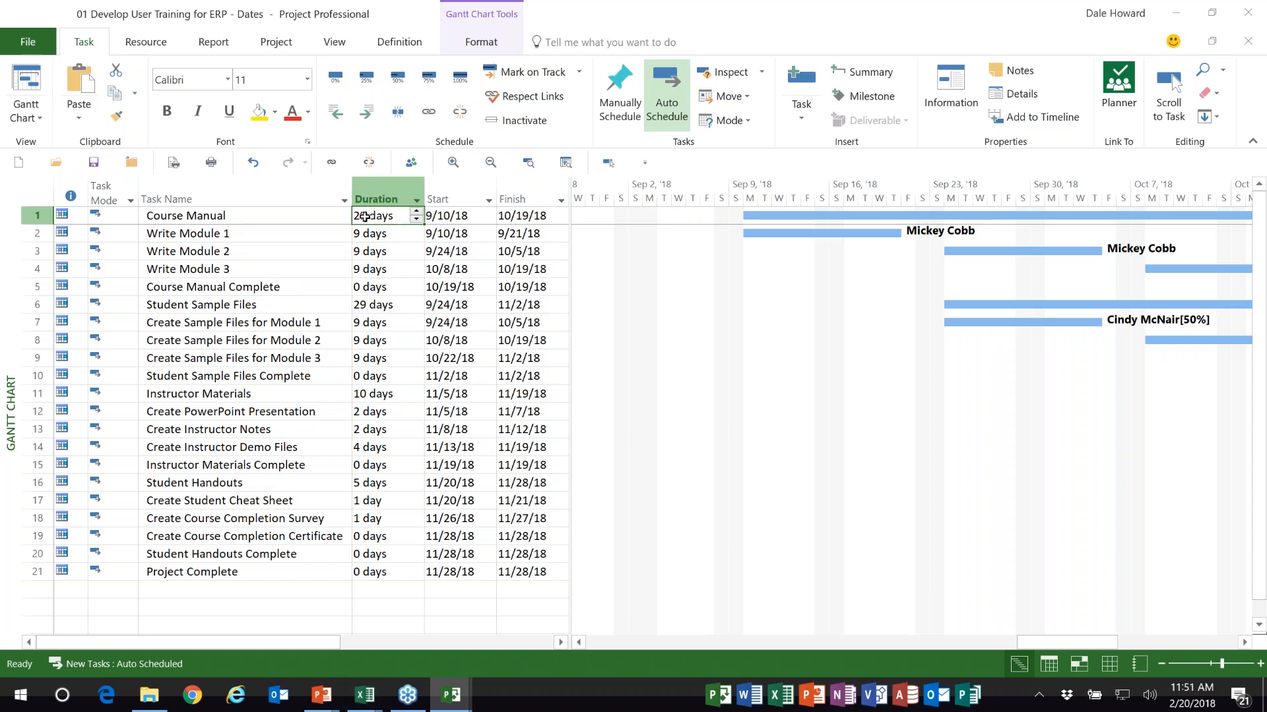
left_click(366, 699)
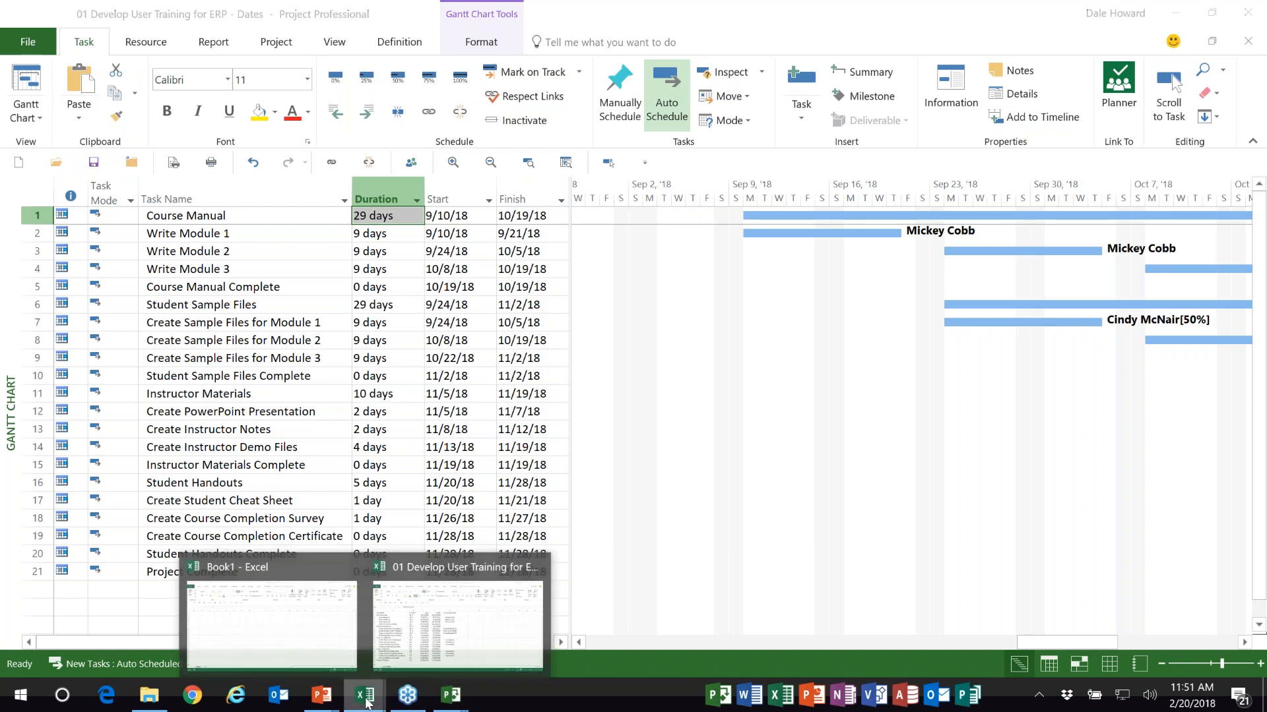
left_click(429, 614)
left_click(316, 257)
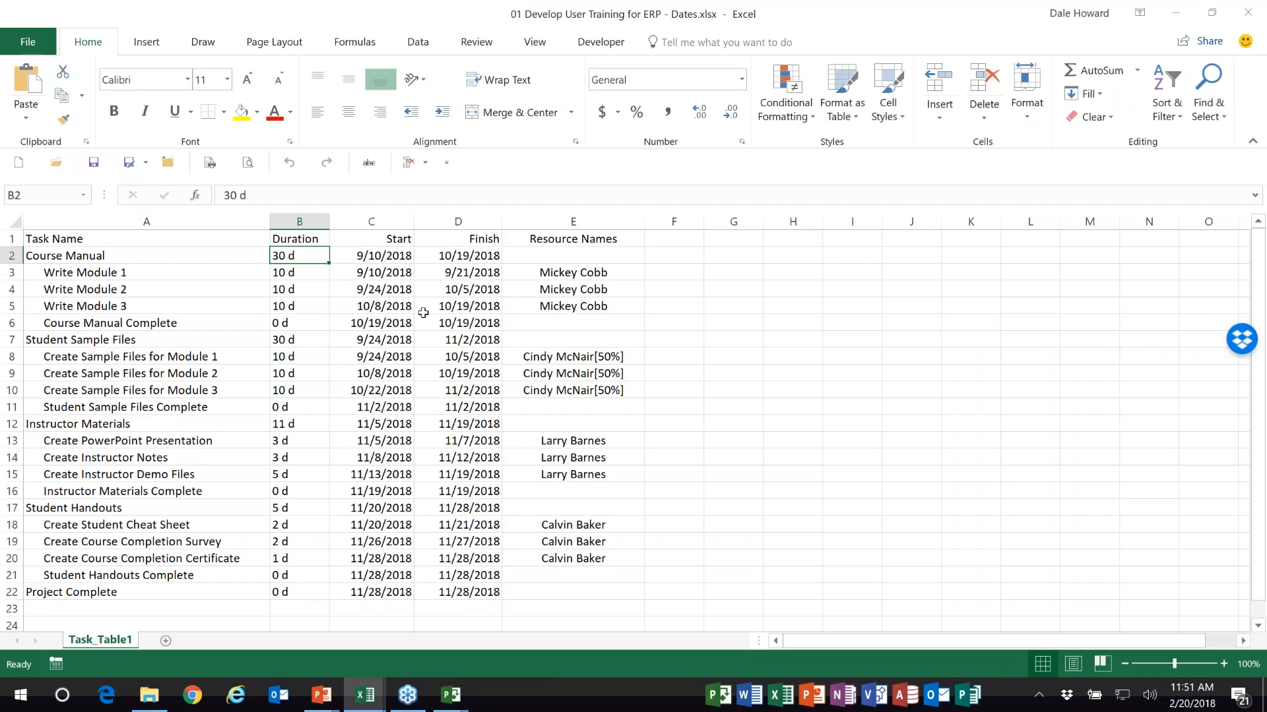
left_click(390, 260)
left_click(479, 262)
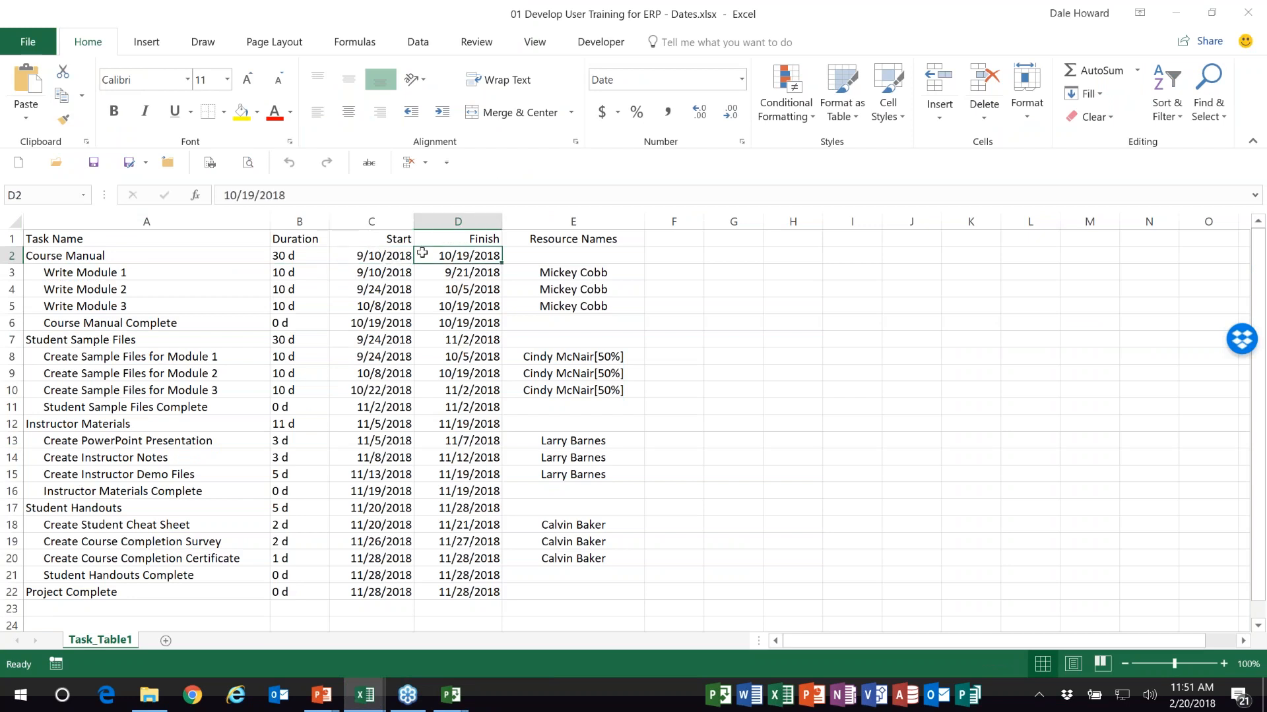
left_click(388, 255)
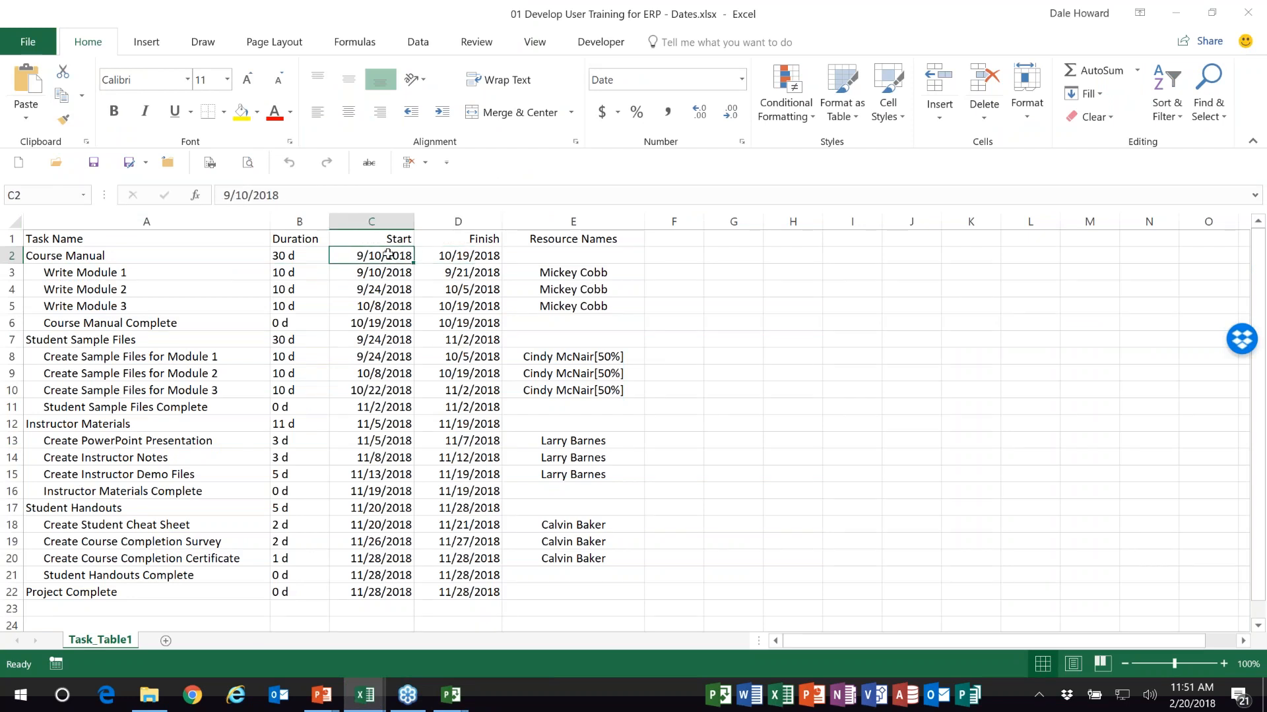
left_click(468, 258)
left_click(402, 255)
mouse_move(457, 700)
left_click(548, 548)
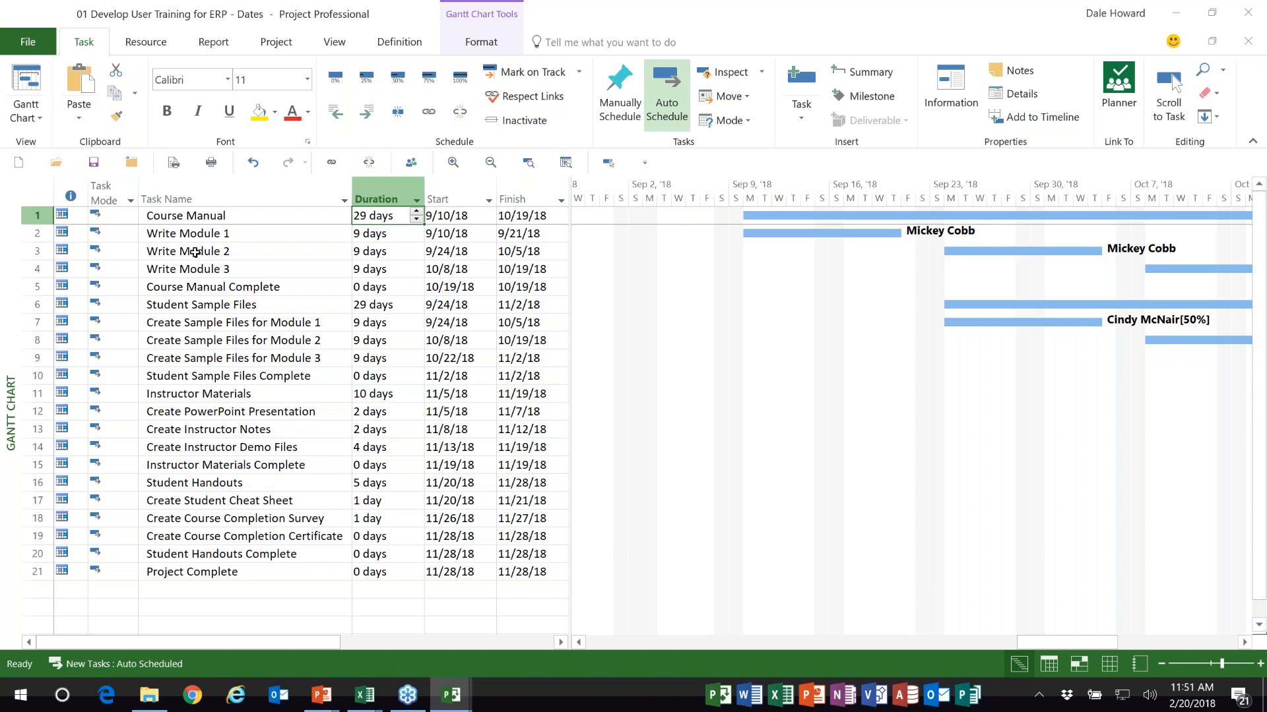
Step: Close the imported Dates project without saving it, then switch to Excel and close the Dates workbook
left_click(133, 163)
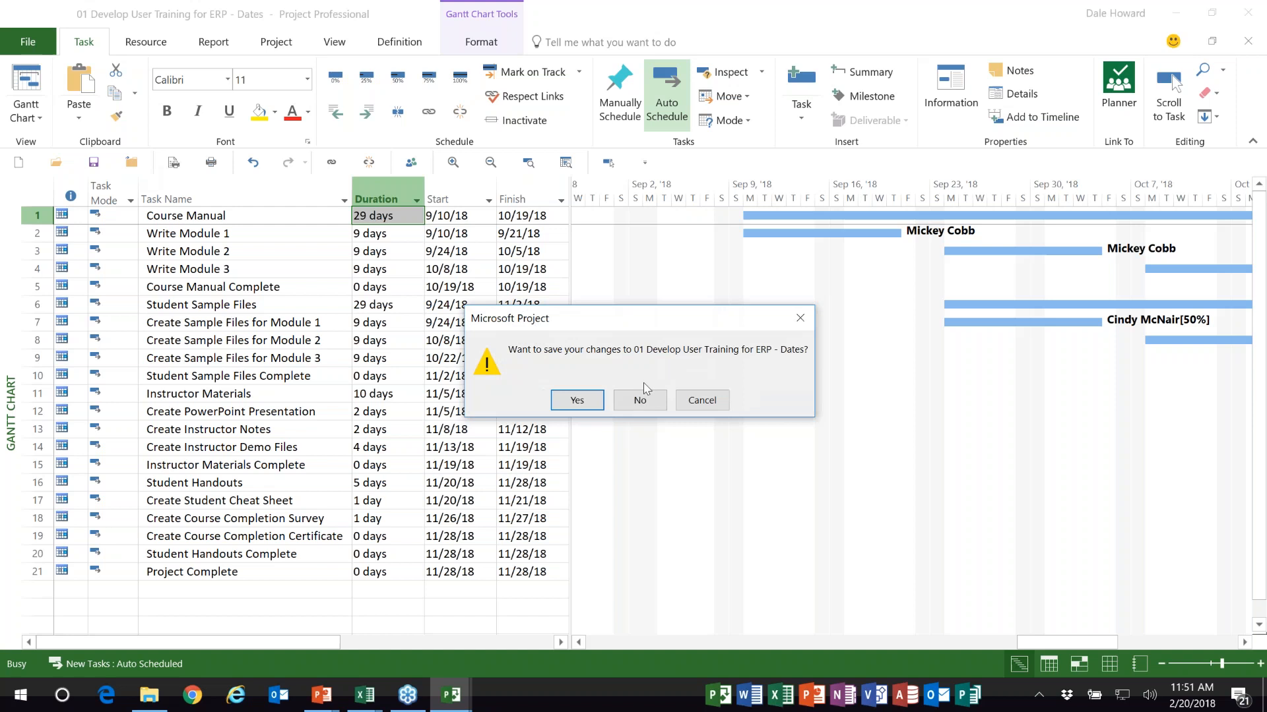
left_click(640, 400)
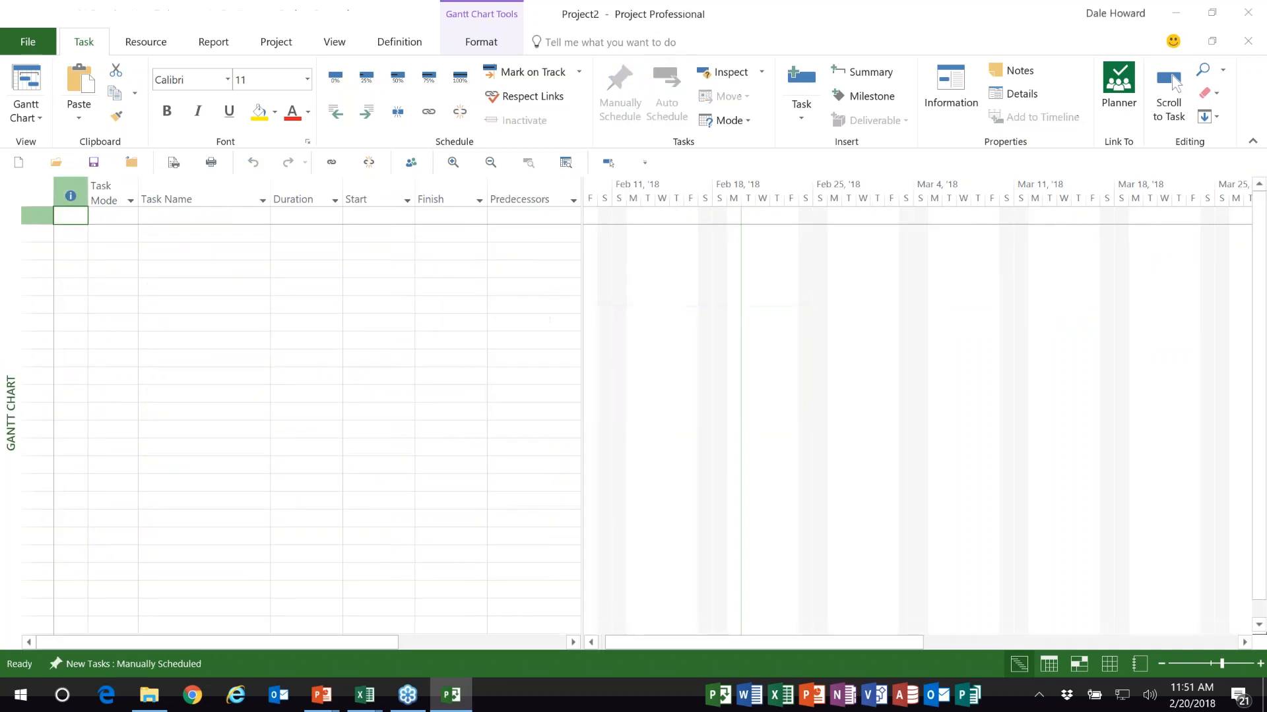
mouse_move(365, 695)
left_click(422, 594)
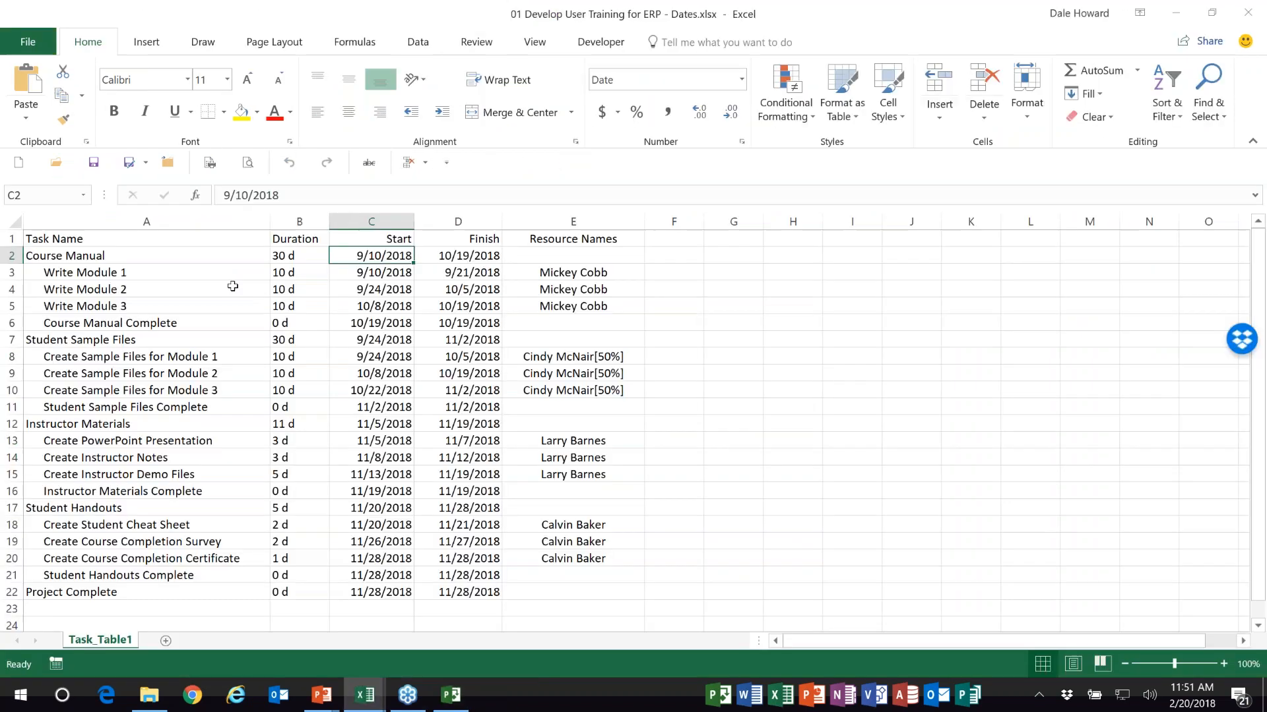
left_click(168, 162)
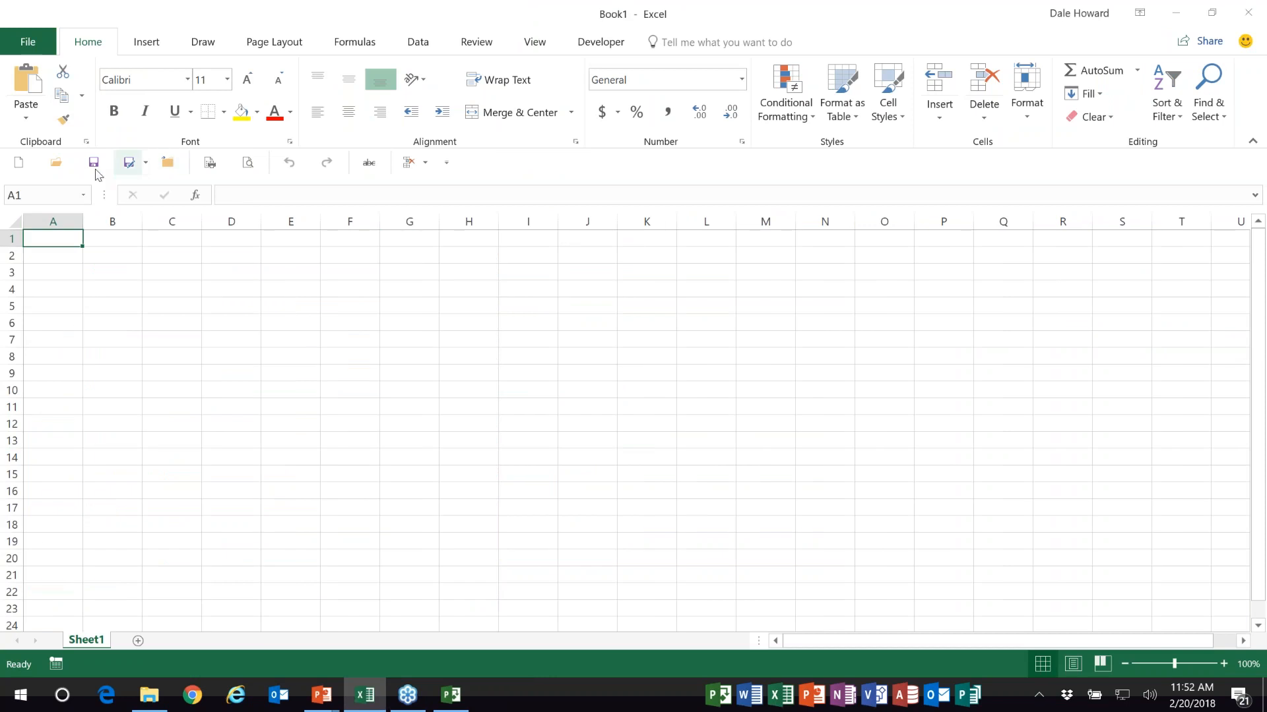
Step: Open the workbook 02 Develop User Training for ERP - Dependencies.xlsx in Excel
left_click(57, 163)
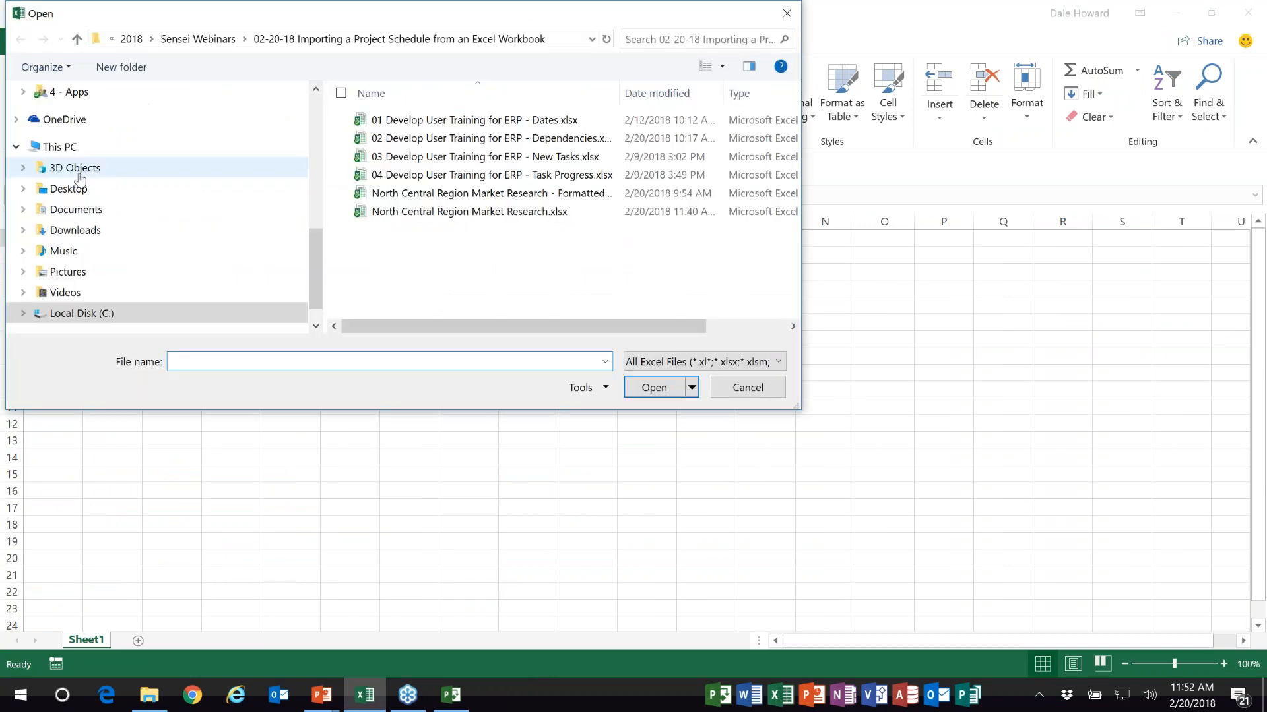
left_click(508, 140)
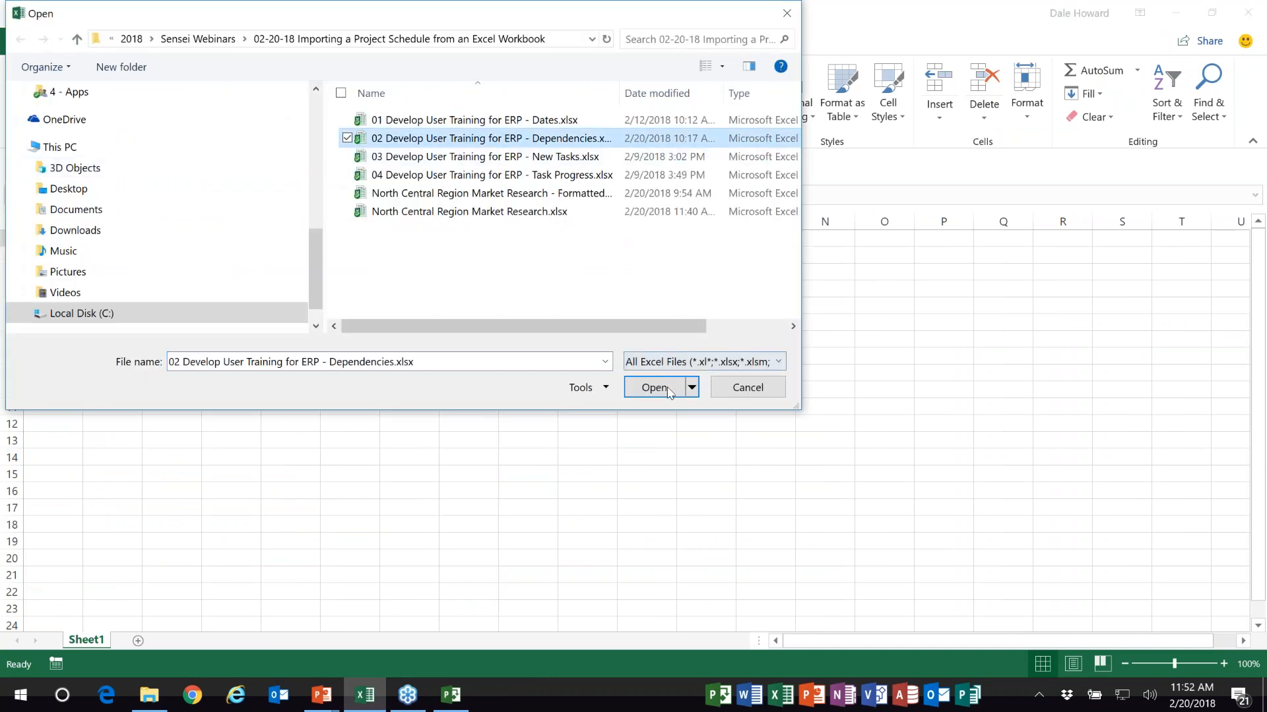
left_click(654, 387)
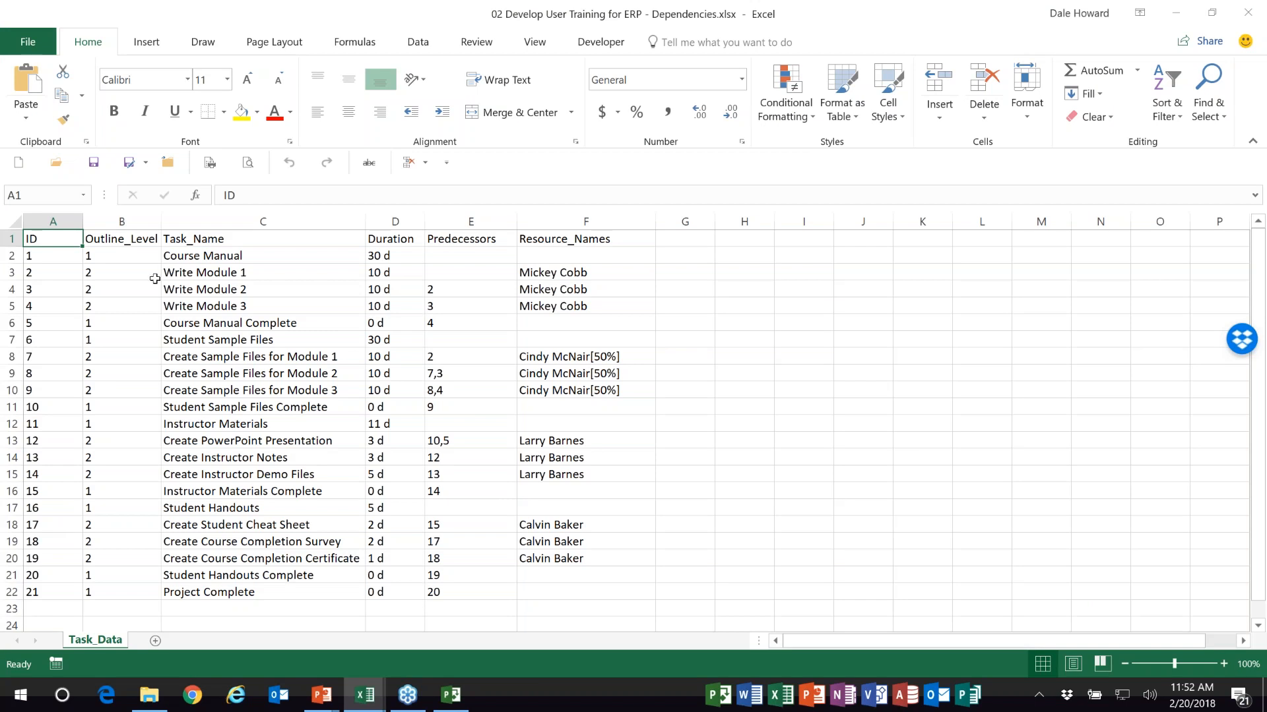
Step: Examine the ID, Outline_Level, Task_Name, Duration, Predecessors and Resource_Names columns of the Task_Data worksheet
left_click(57, 254)
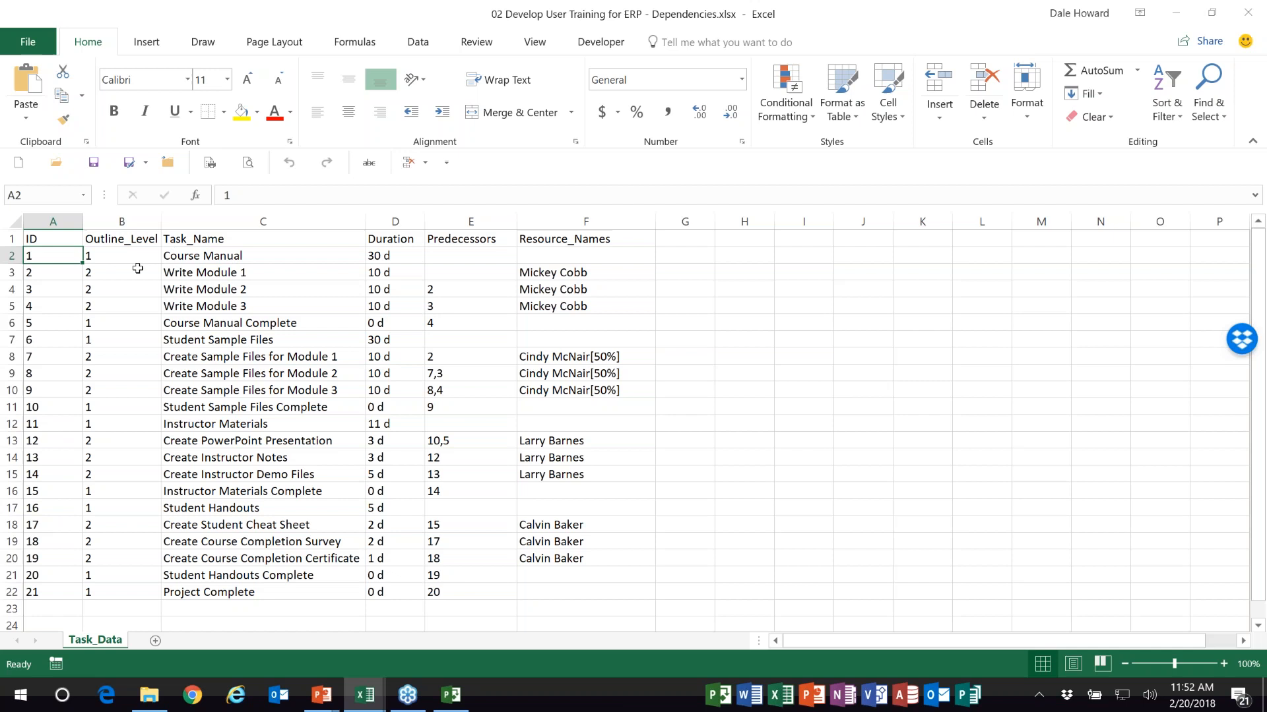
left_click(120, 258)
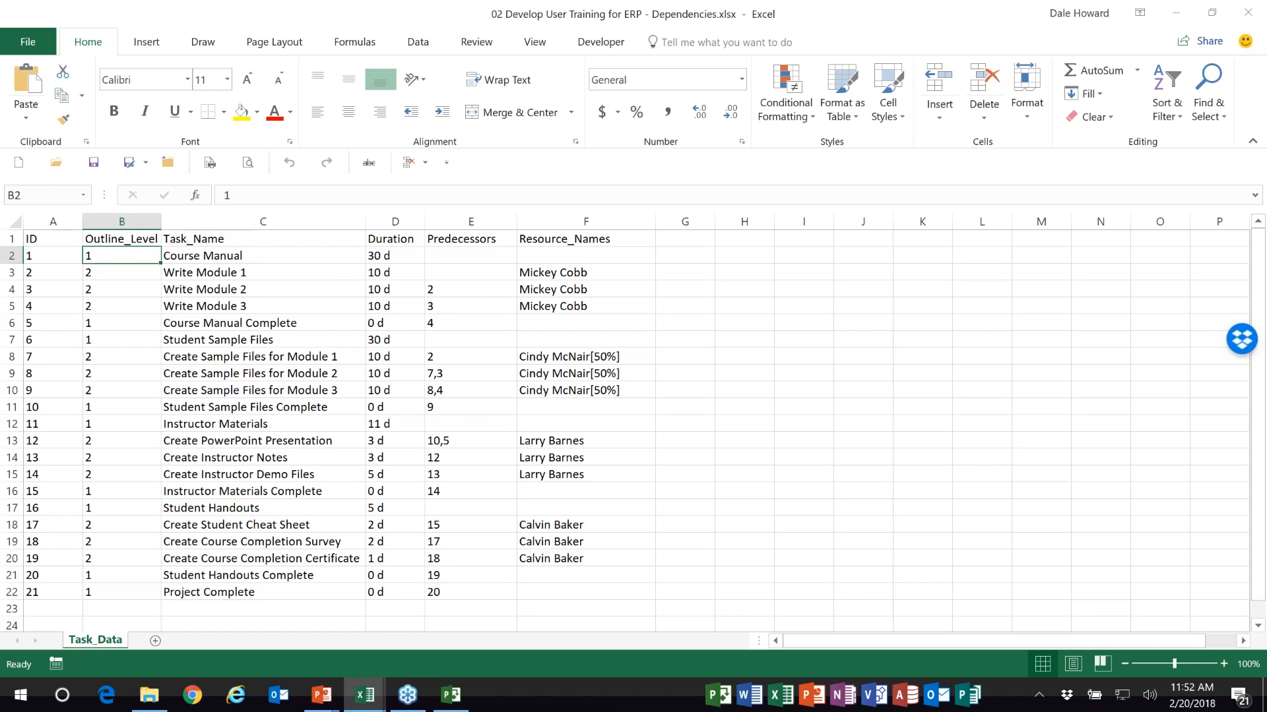
left_click(121, 272)
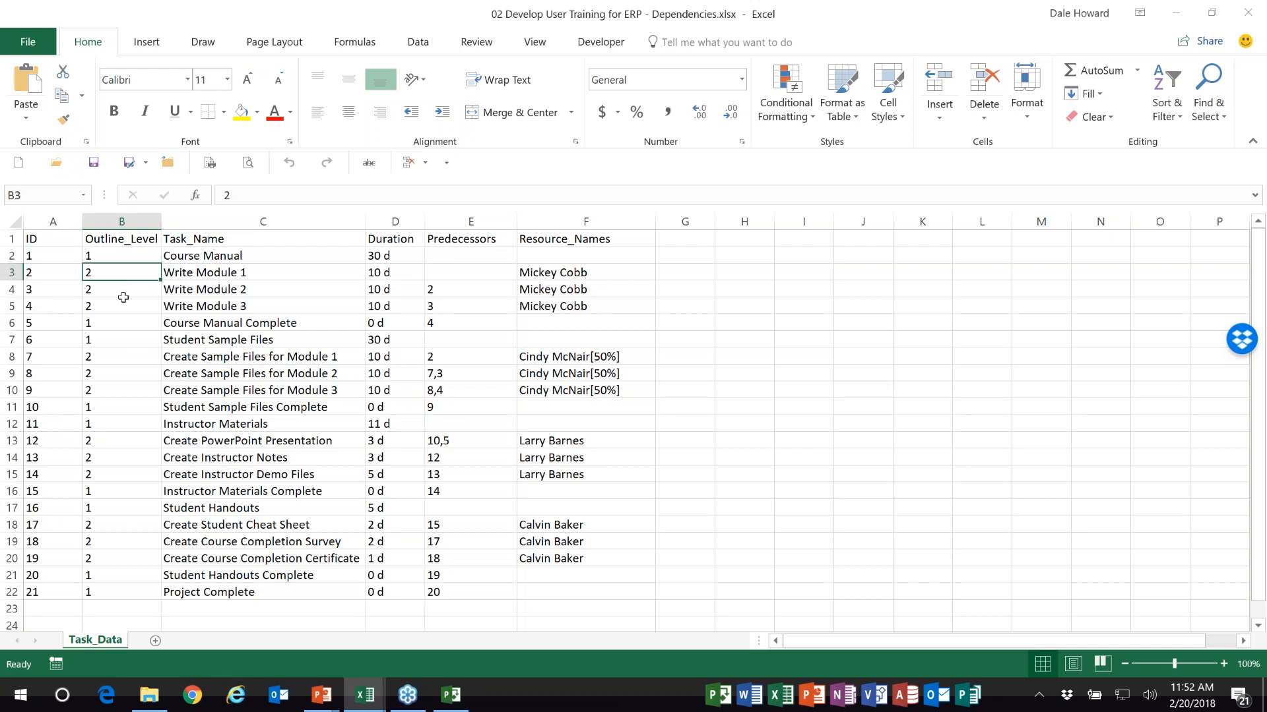
left_click(120, 256)
left_click(208, 257)
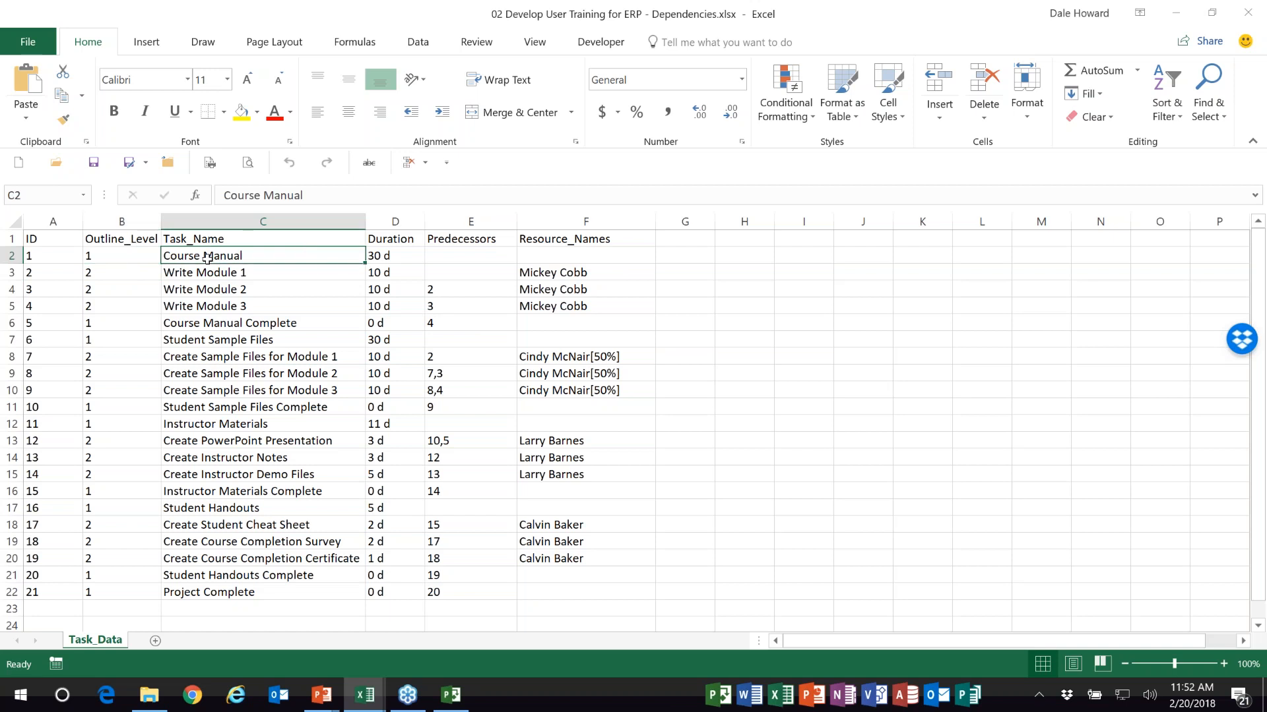
left_click_drag(210, 273, 215, 304)
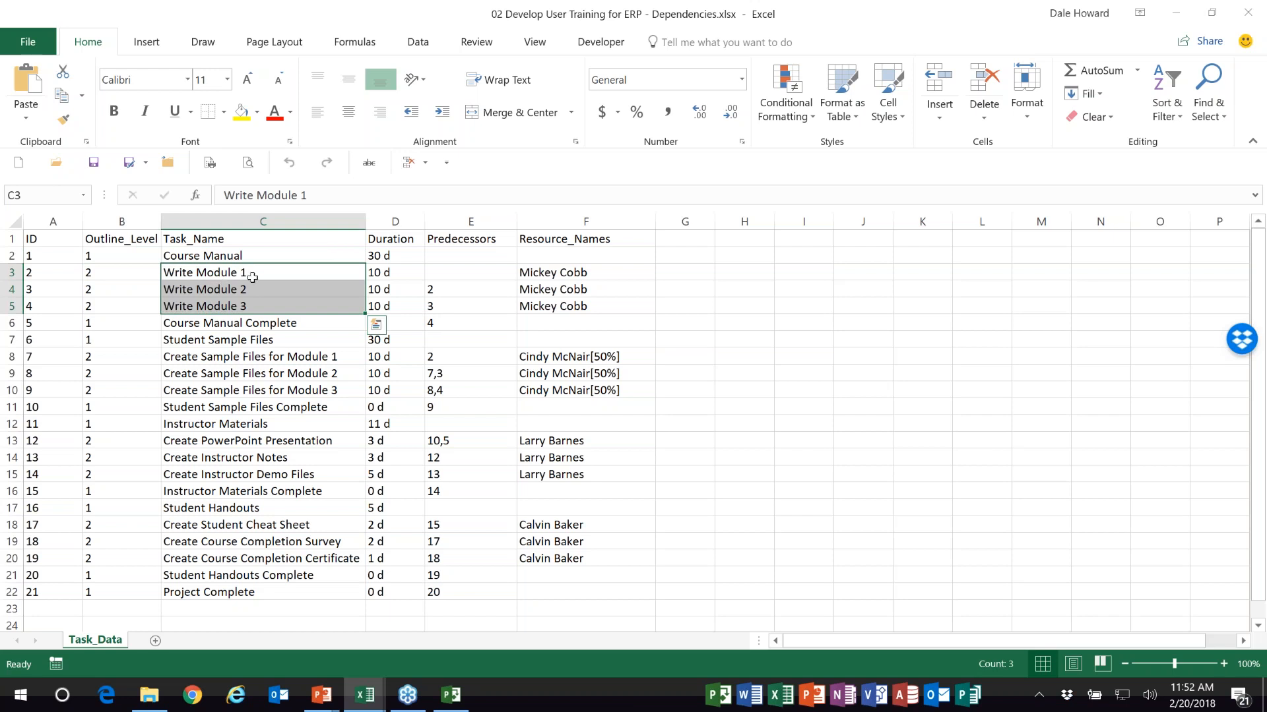
left_click(255, 257)
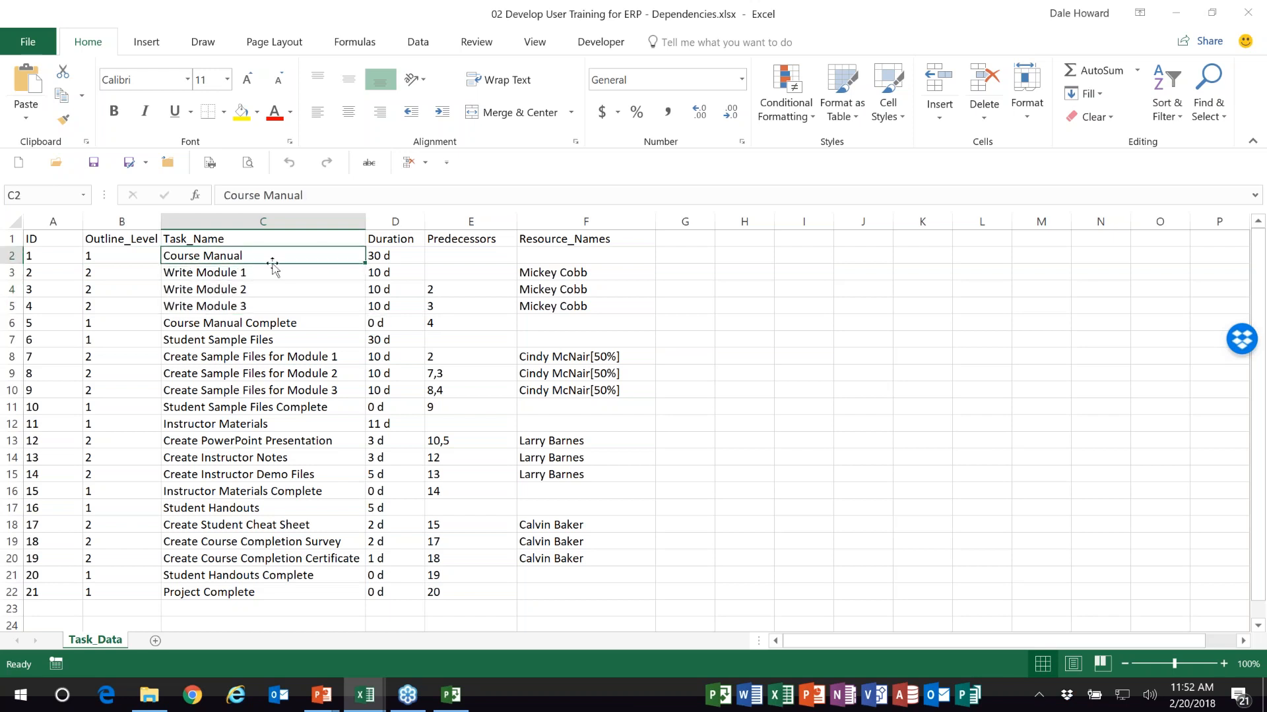
left_click(408, 255)
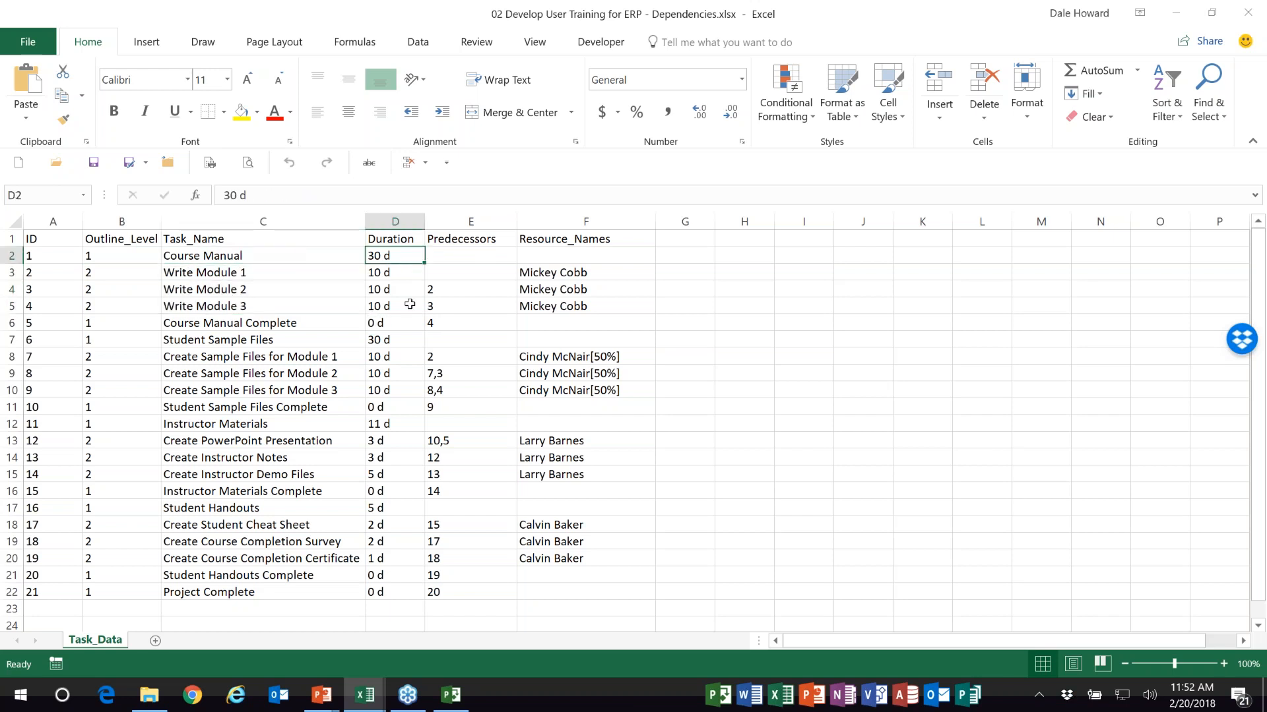
left_click(477, 291)
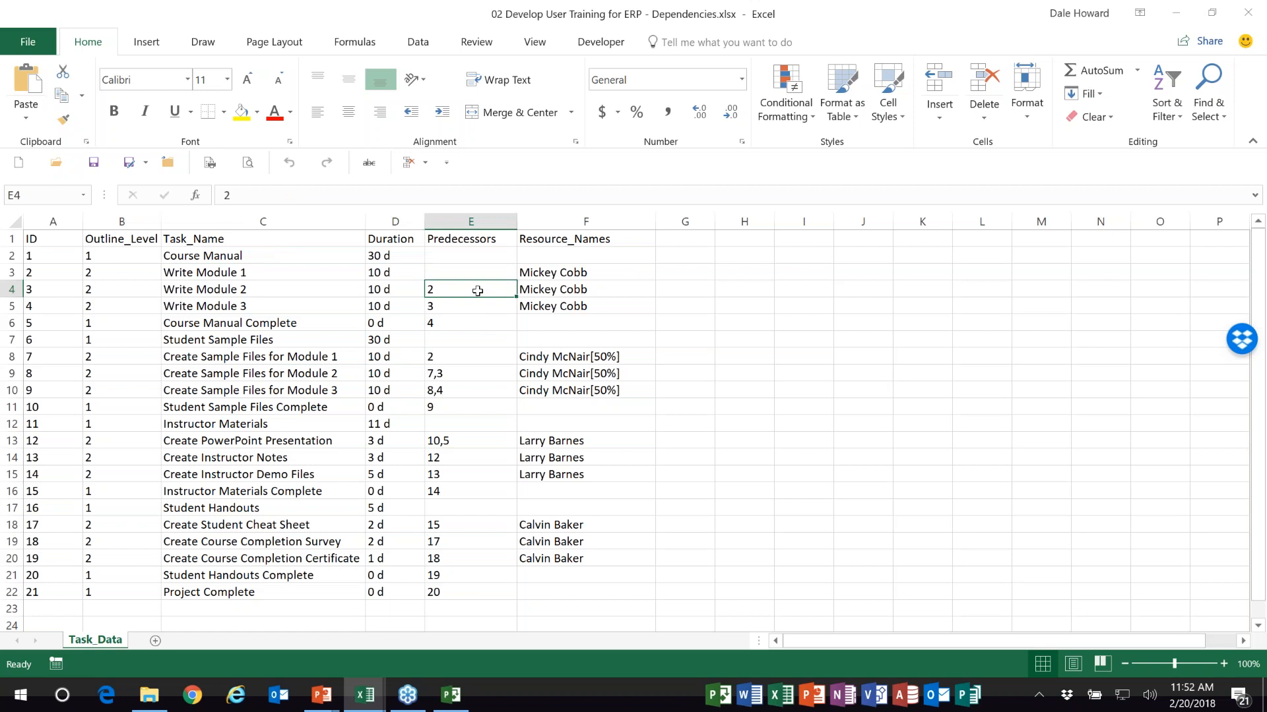
left_click(596, 275)
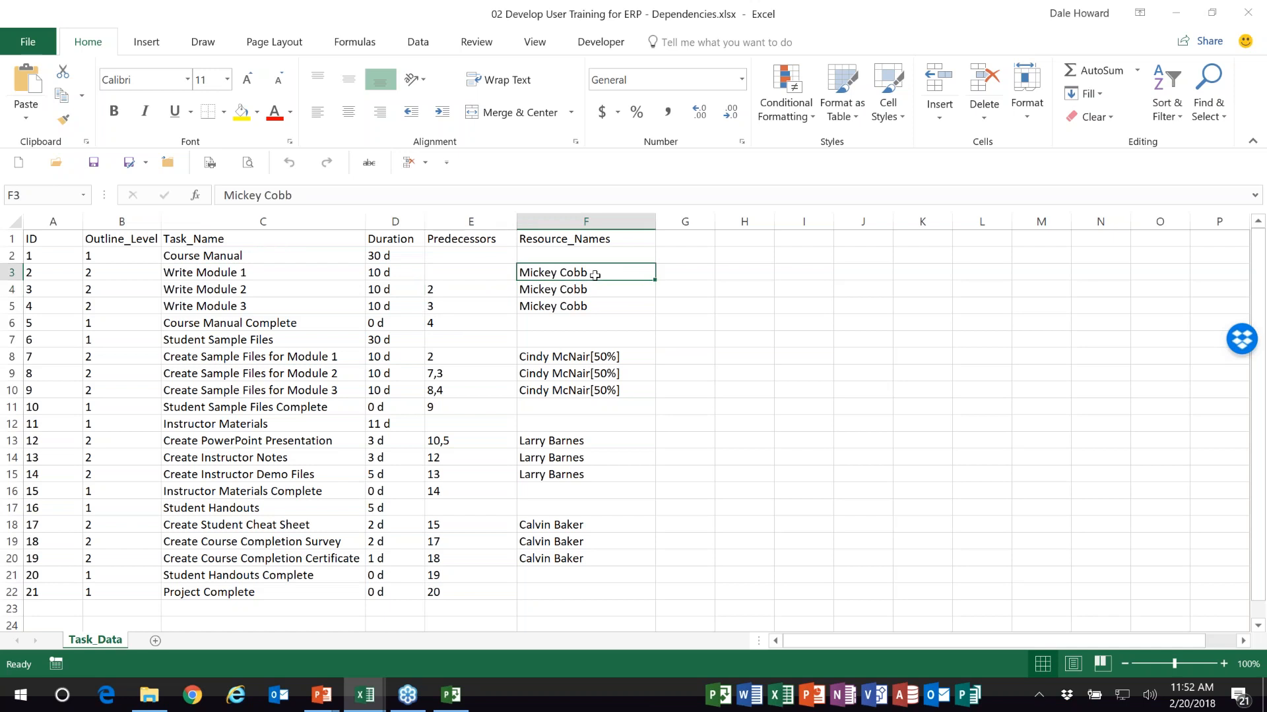
Step: Switch to Project and open the Excel workbook 02 Develop User Training for ERP - Dependencies.xlsx for import
left_click(454, 694)
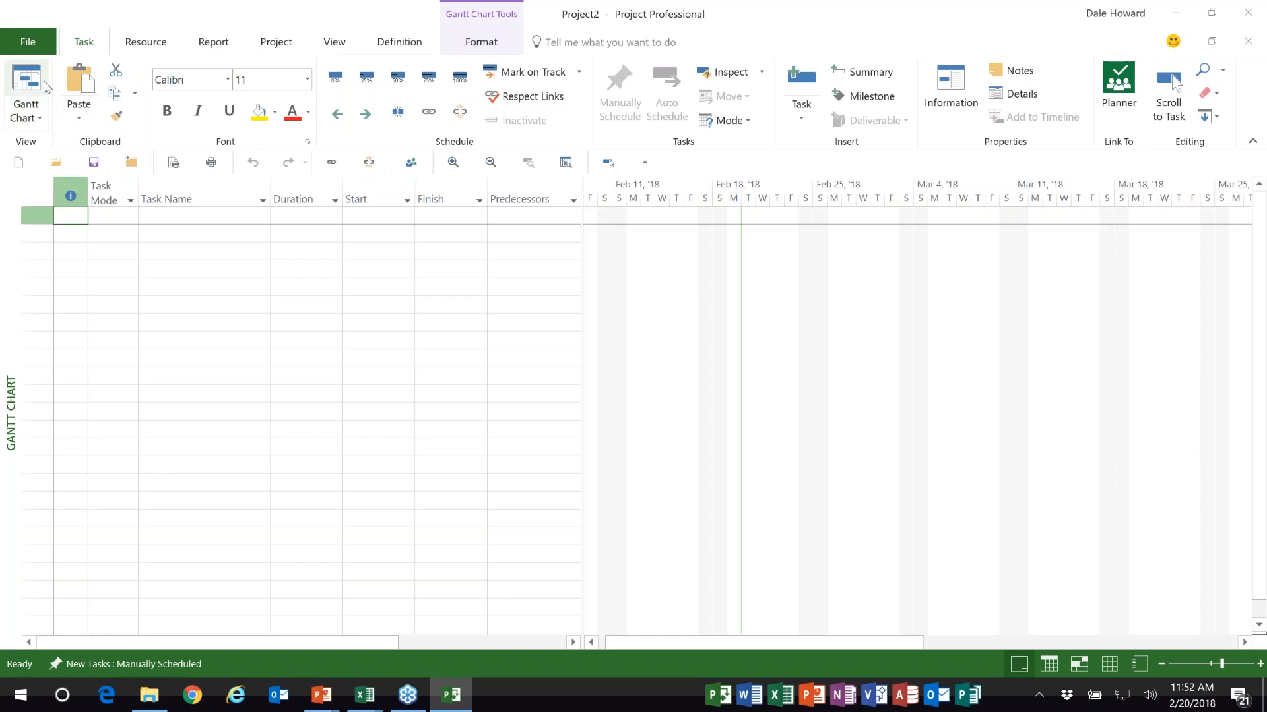
left_click(56, 162)
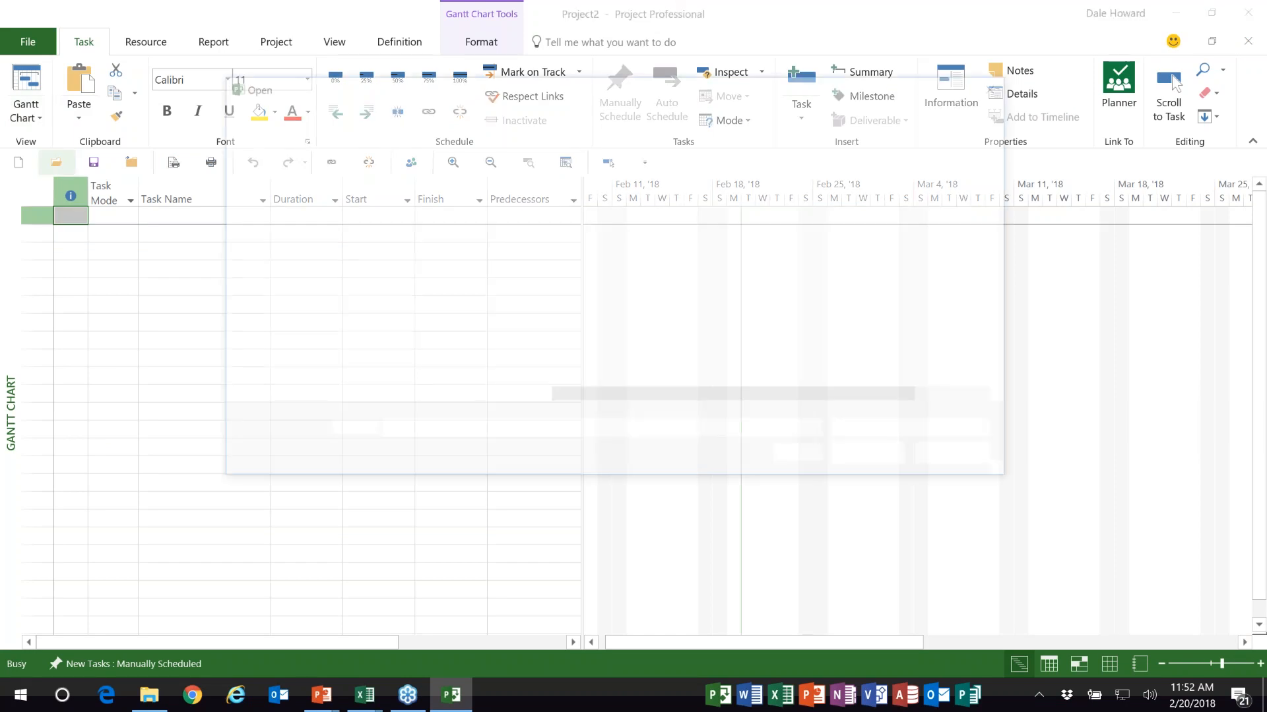
left_click(979, 434)
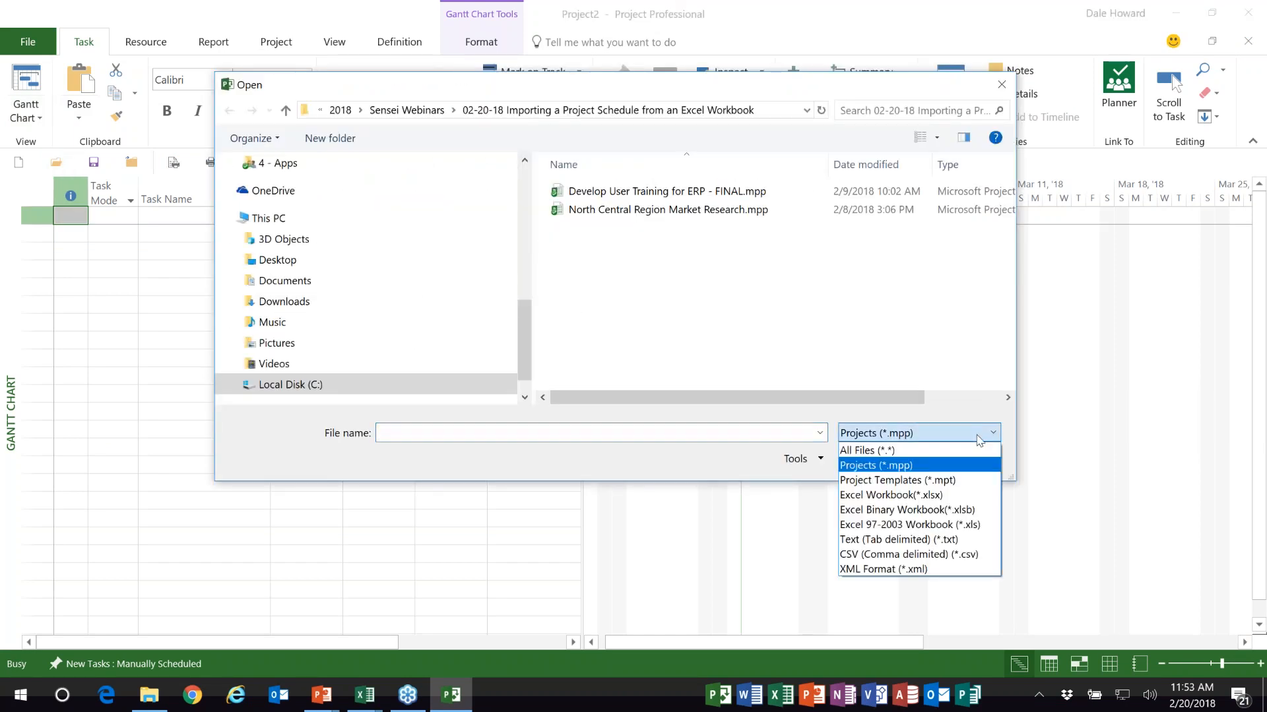
left_click(924, 495)
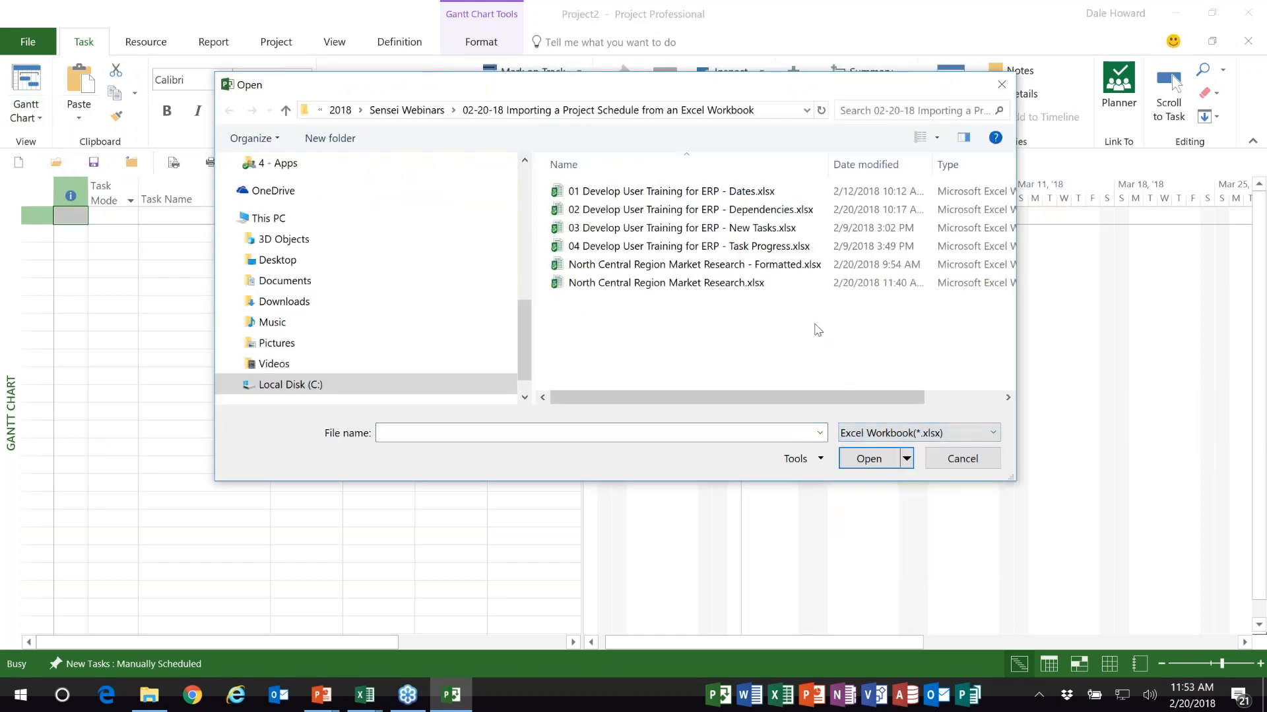
left_click(744, 209)
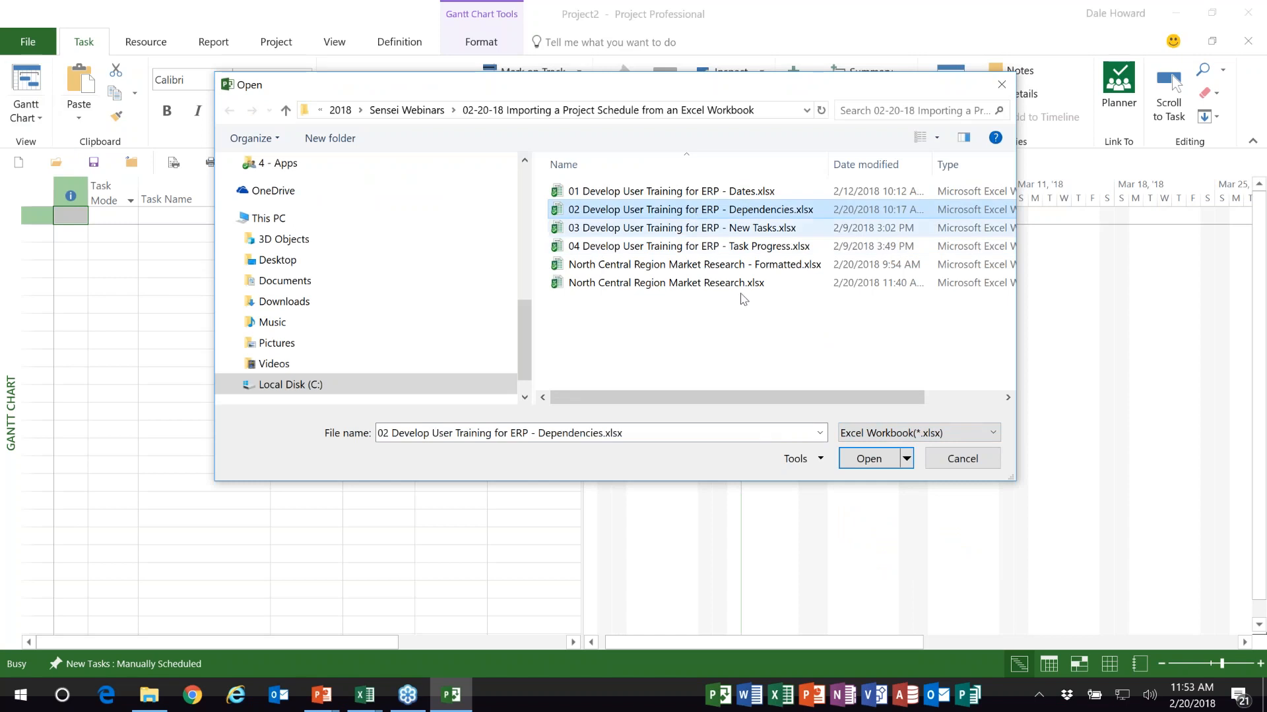
left_click(868, 458)
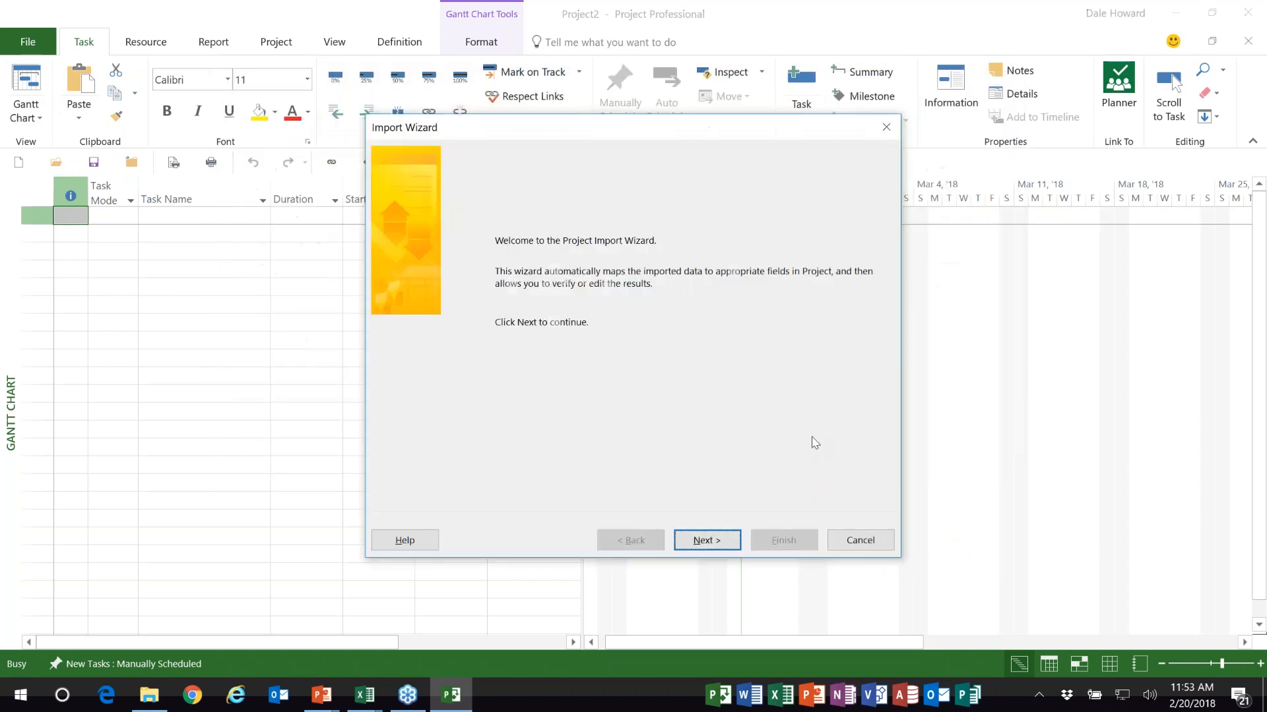
Step: Set up a new map importing as a new project, with Tasks data and headers included, using Task_Data as the source worksheet
left_click(705, 544)
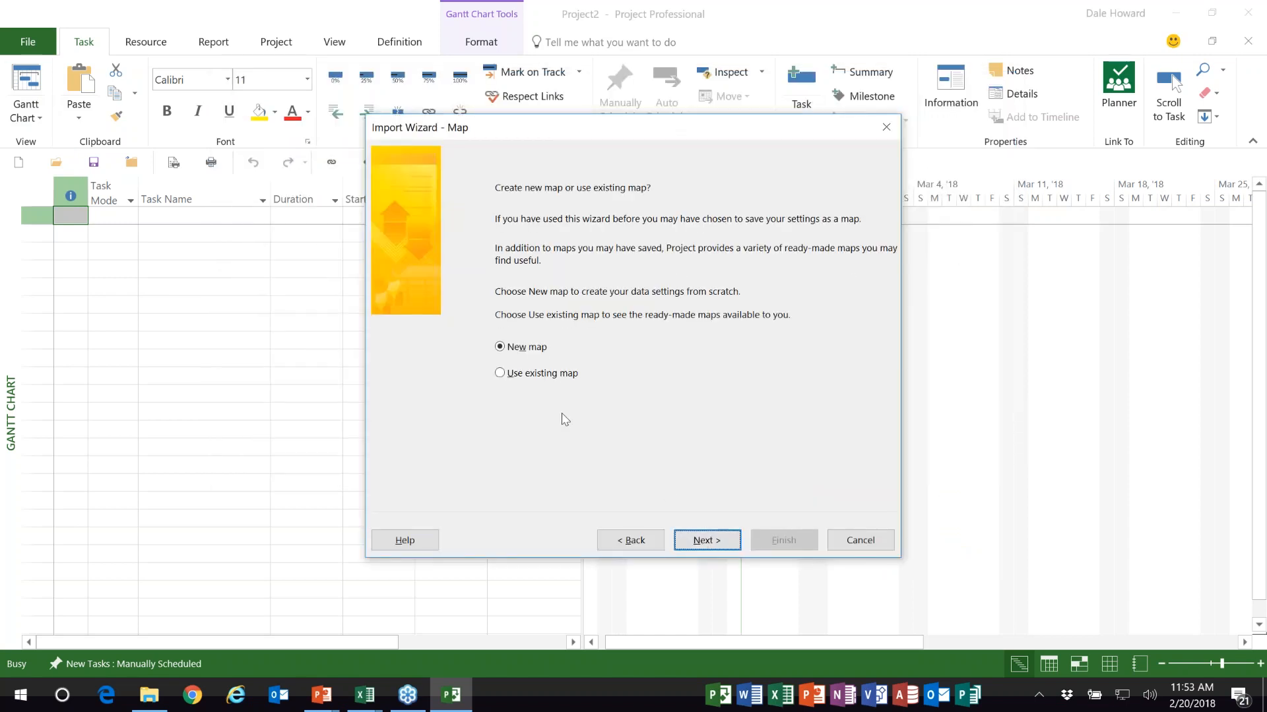
left_click(704, 543)
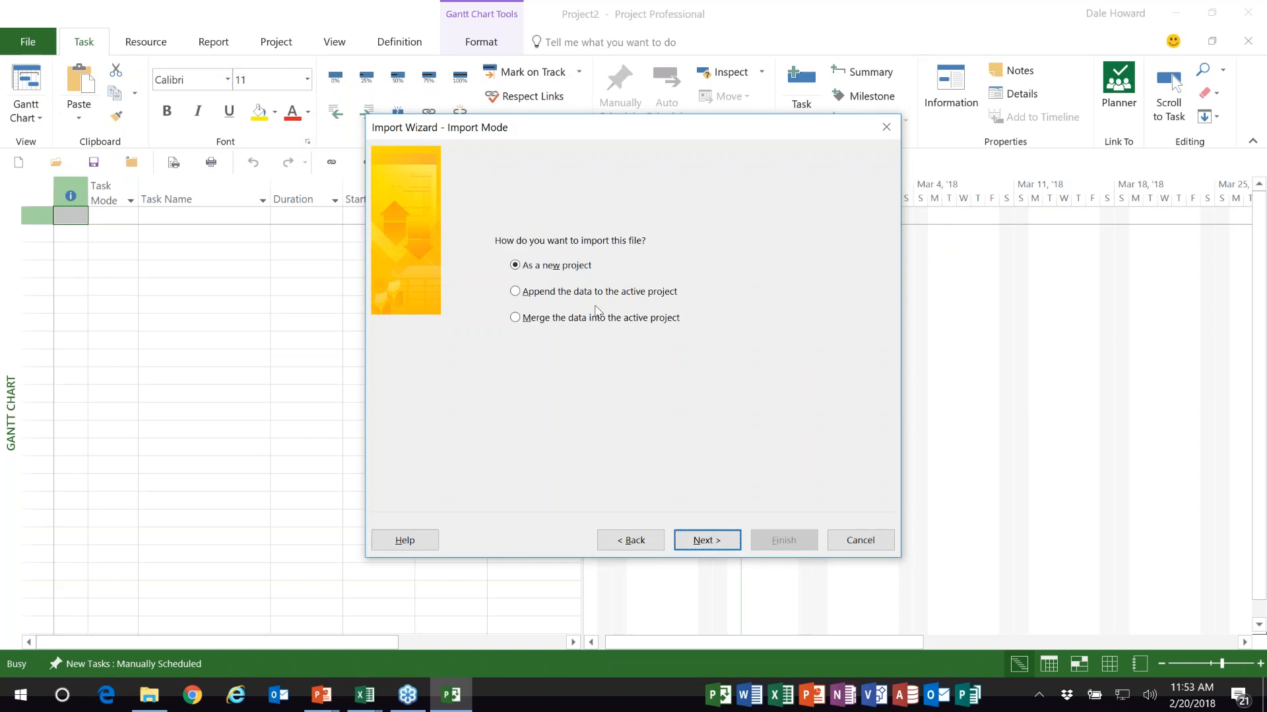
left_click(711, 536)
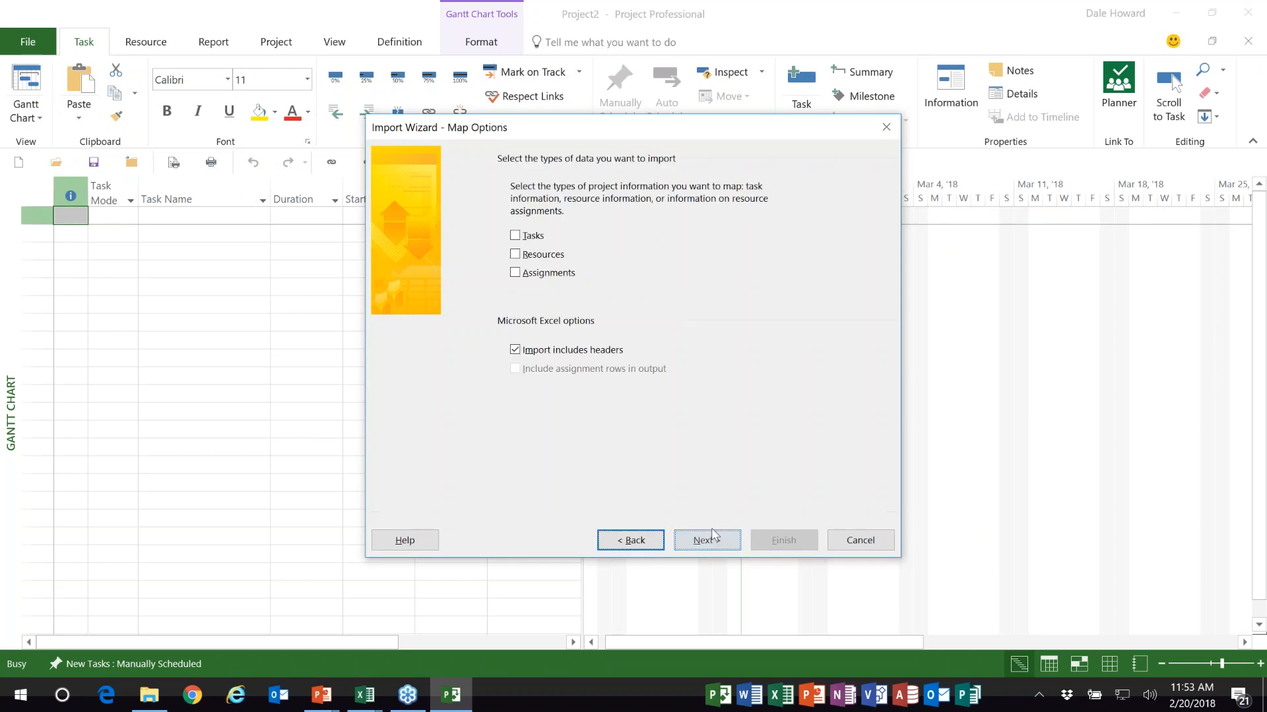
left_click(515, 235)
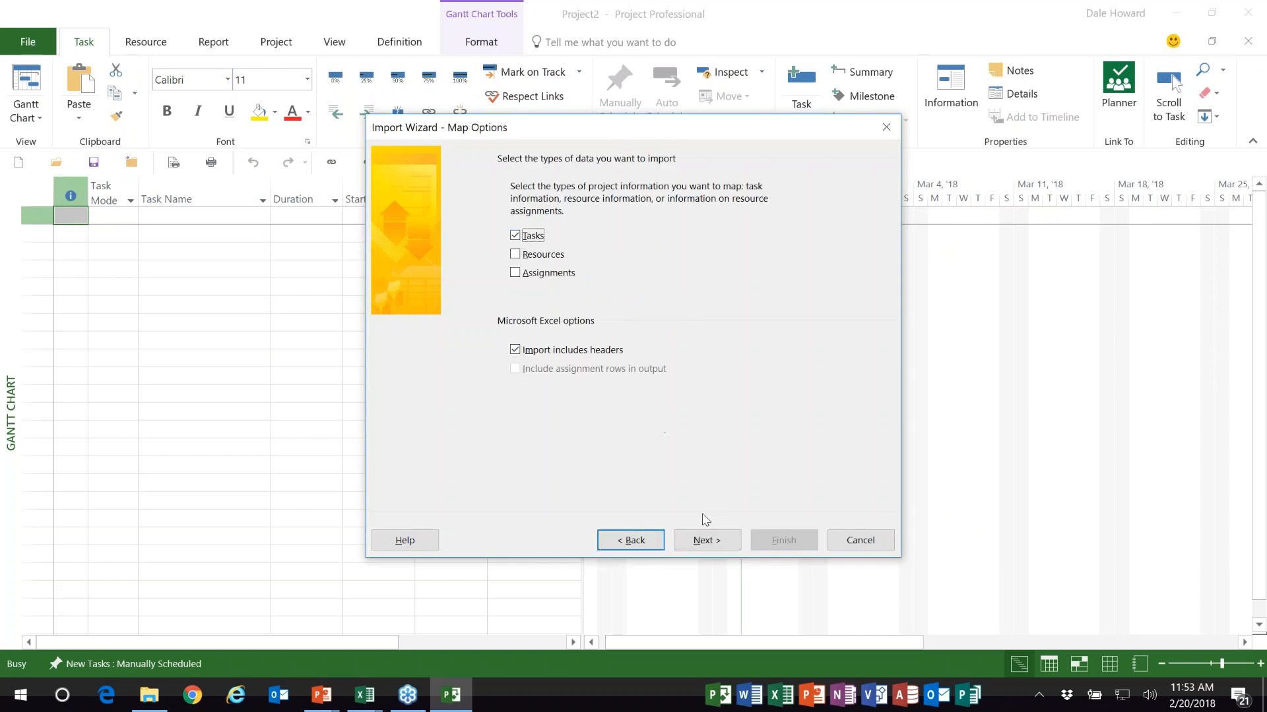
left_click(706, 540)
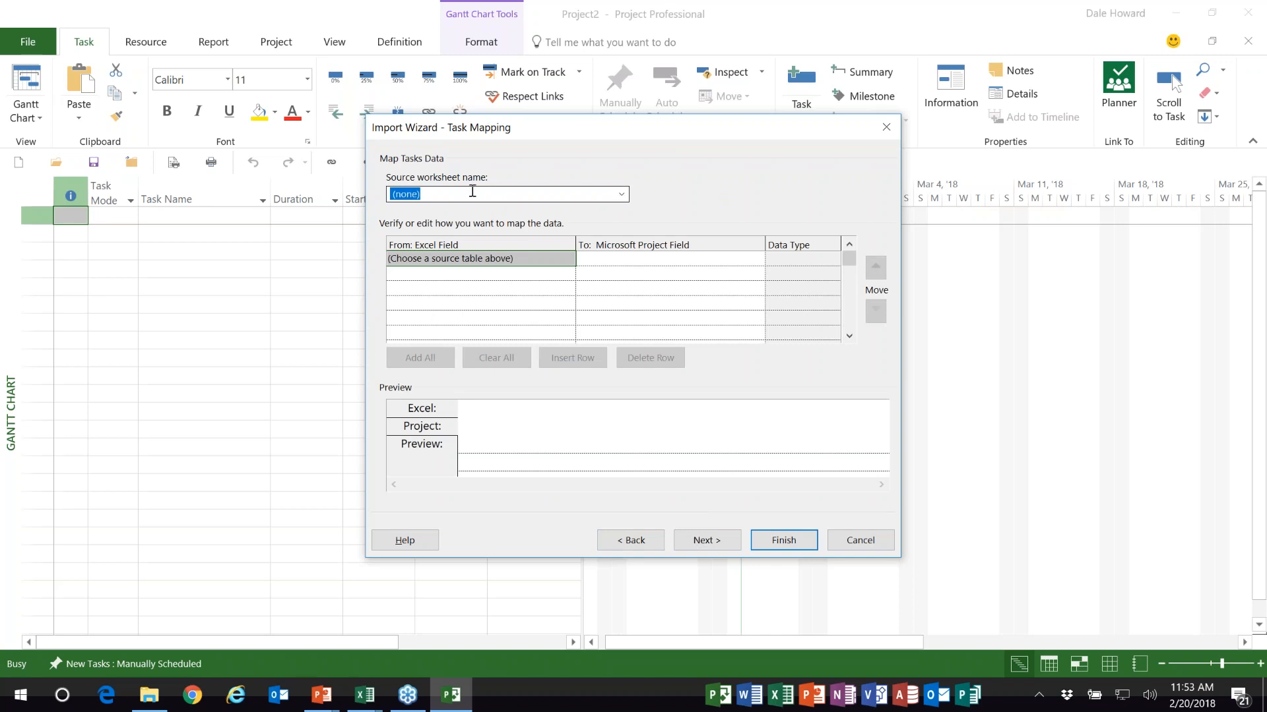
left_click(622, 195)
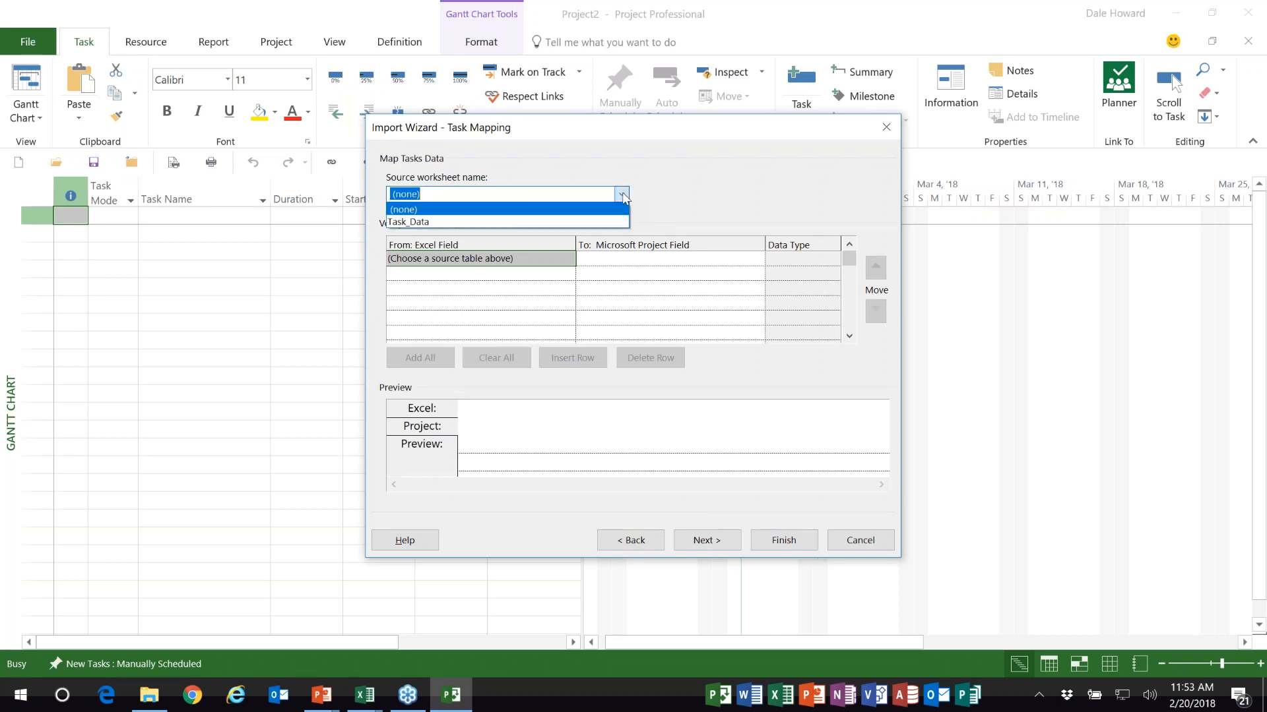
left_click(589, 222)
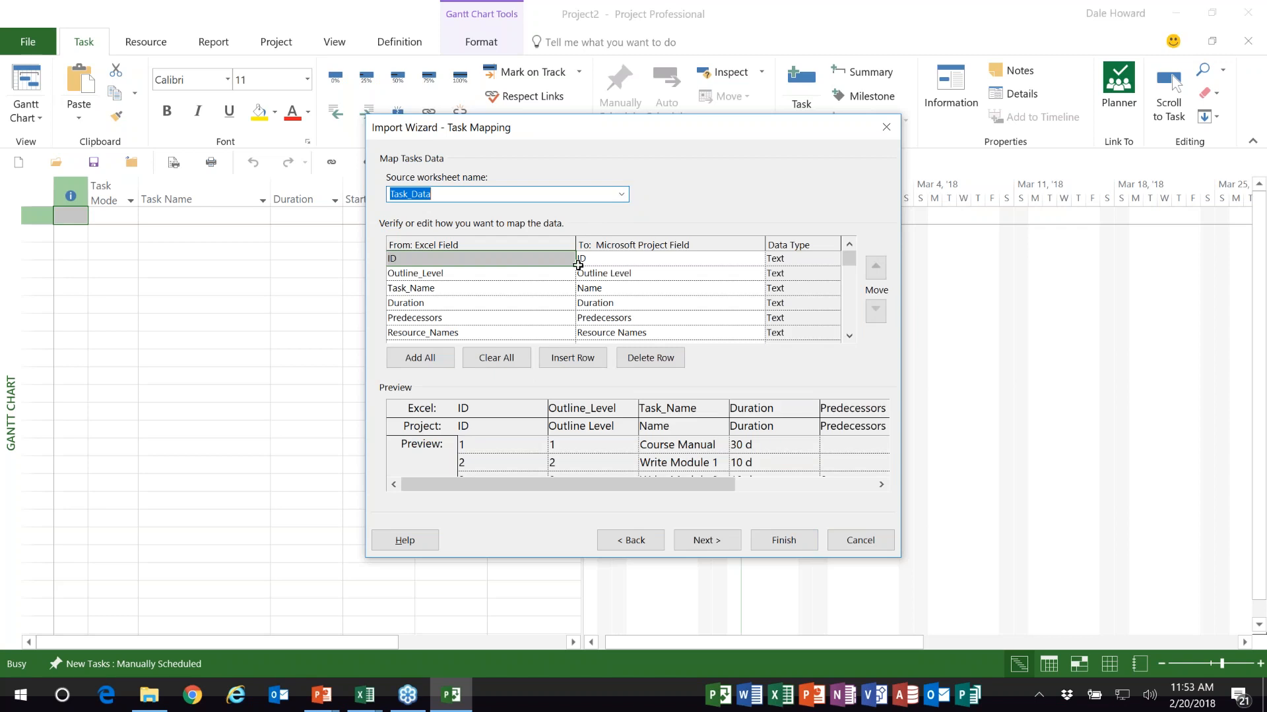
Step: Check the ID, Outline_Level and Task_Name field mappings and finish the import without saving the map
left_click(623, 258)
left_click(496, 274)
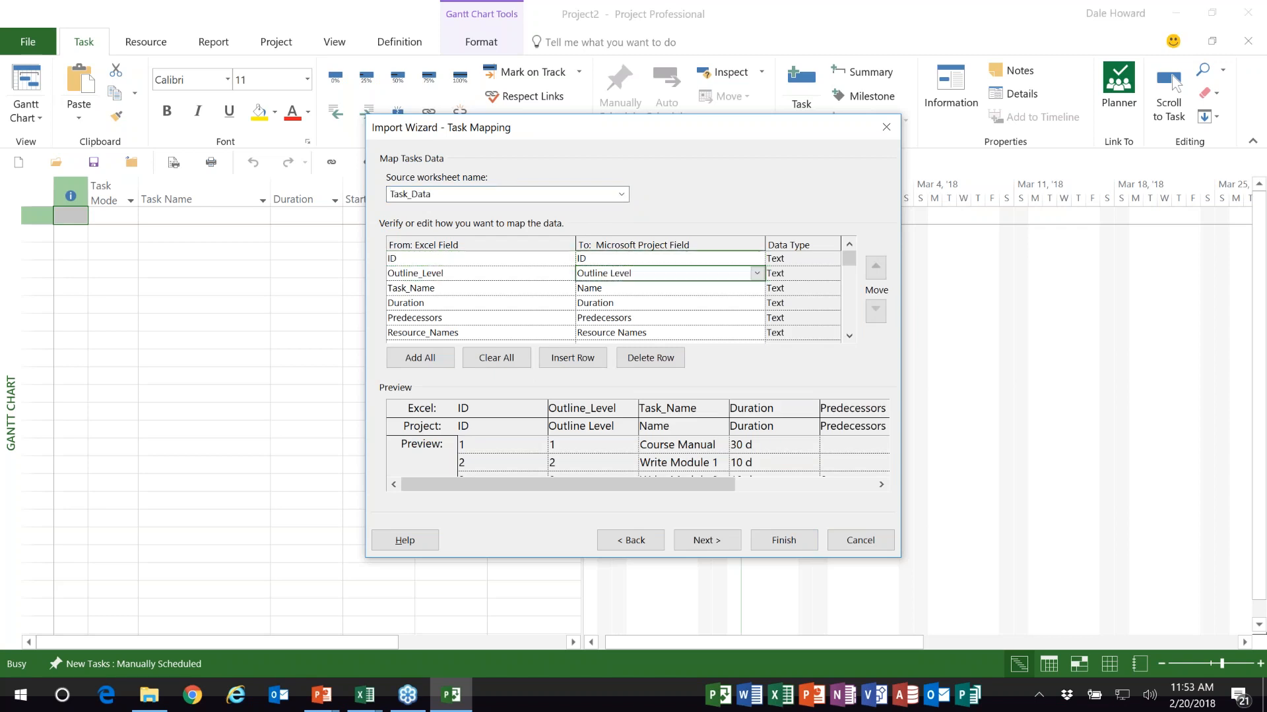
left_click(476, 288)
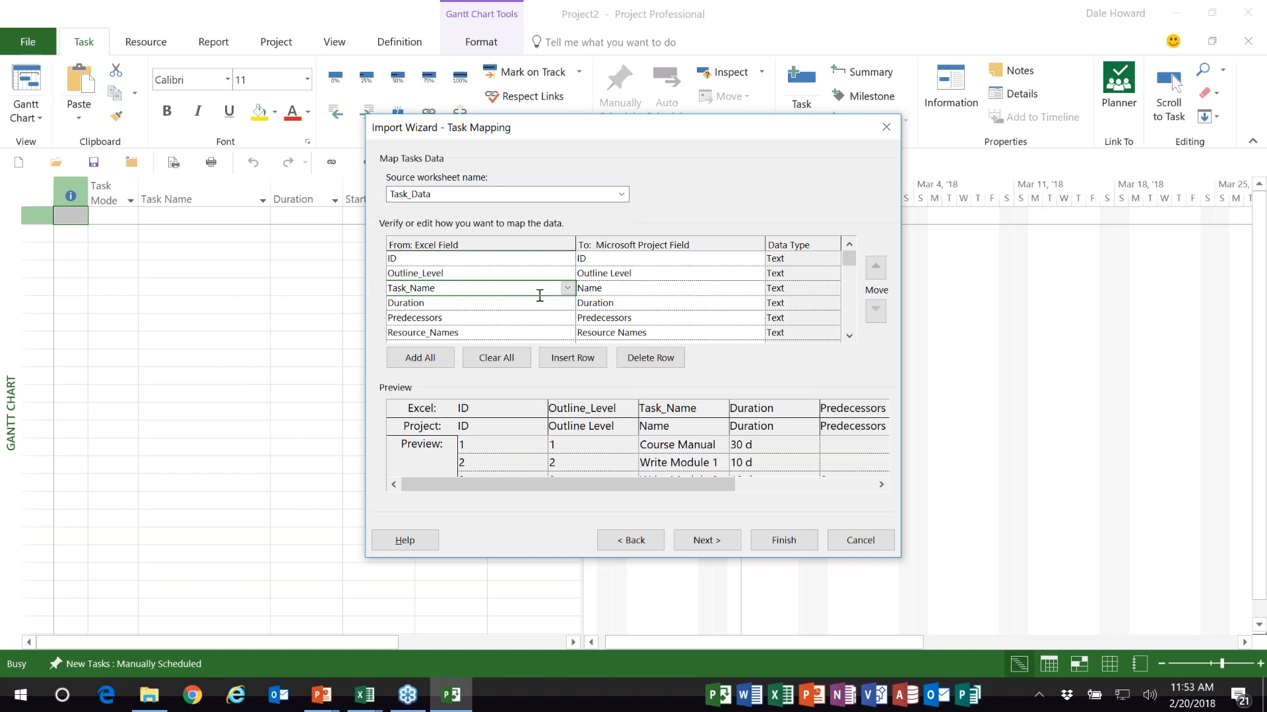
left_click(648, 288)
left_click(436, 291)
left_click(707, 540)
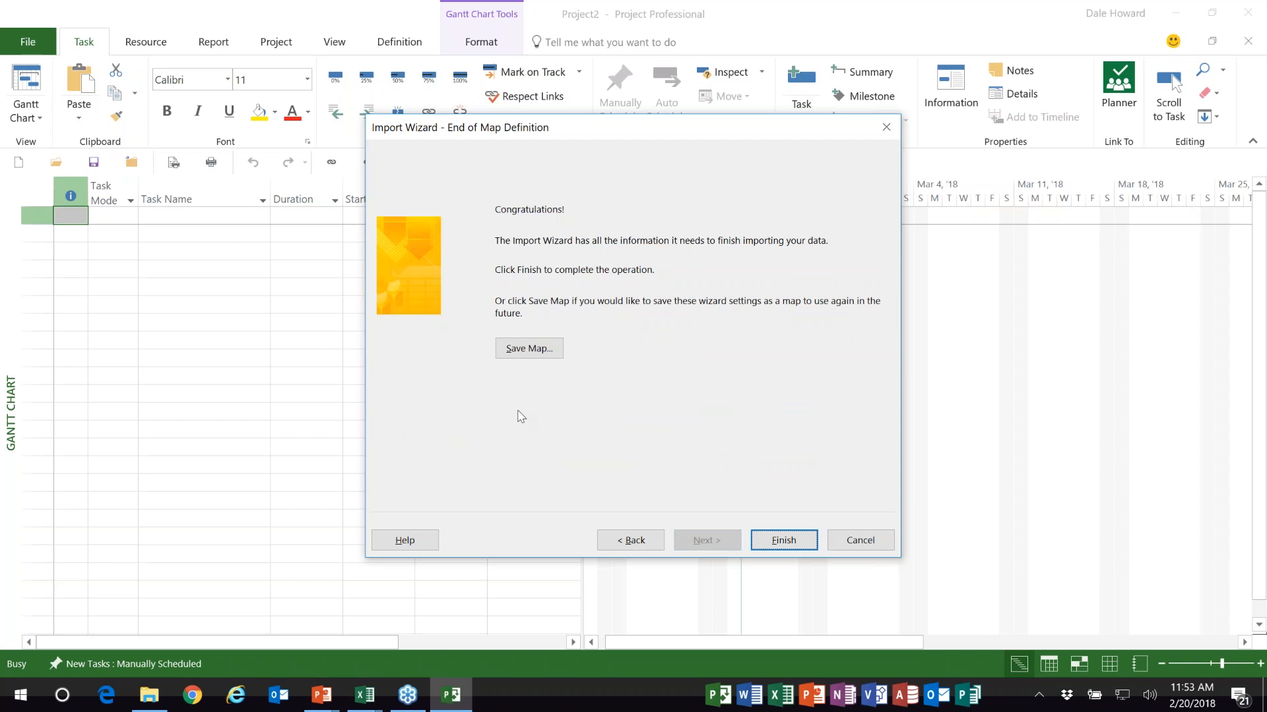
left_click(801, 542)
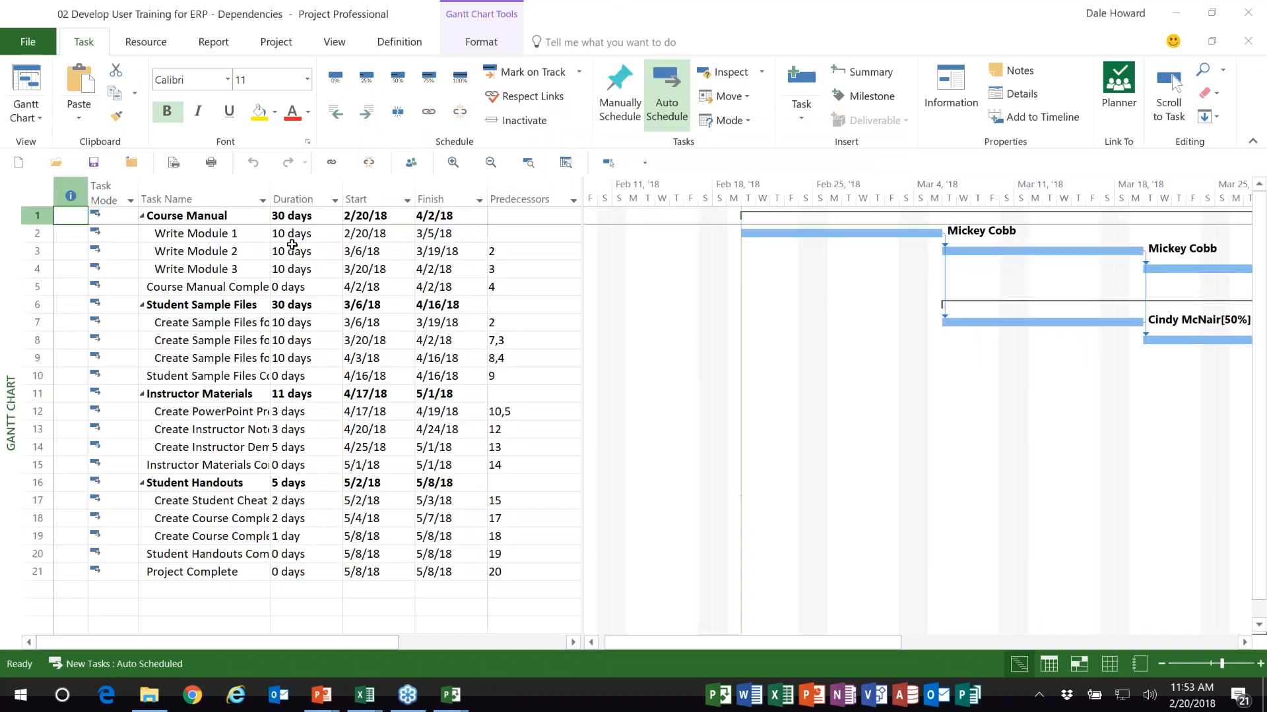
Step: Widen the Task Name column to show the full task names and adjust the table's divider to end after the Finish column
left_click_drag(270, 184, 362, 185)
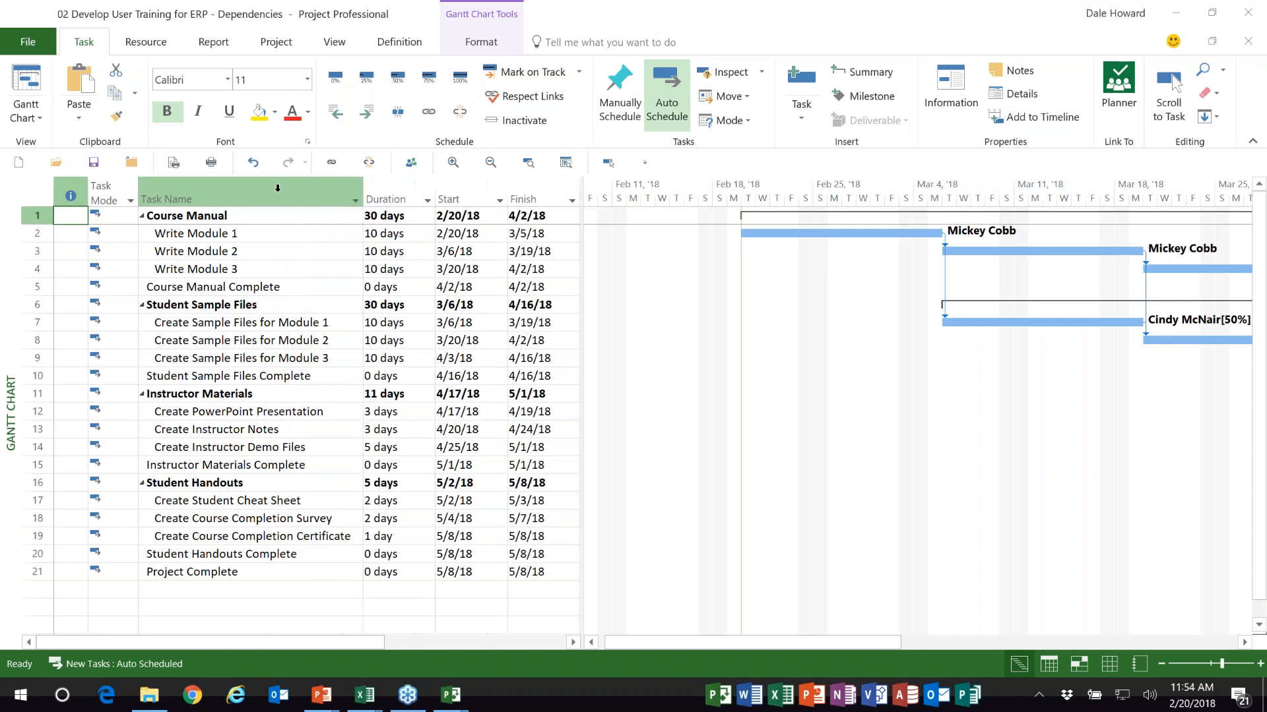
mouse_move(578, 284)
left_mouse_down()
mouse_move(476, 274)
mouse_move(578, 277)
left_mouse_up()
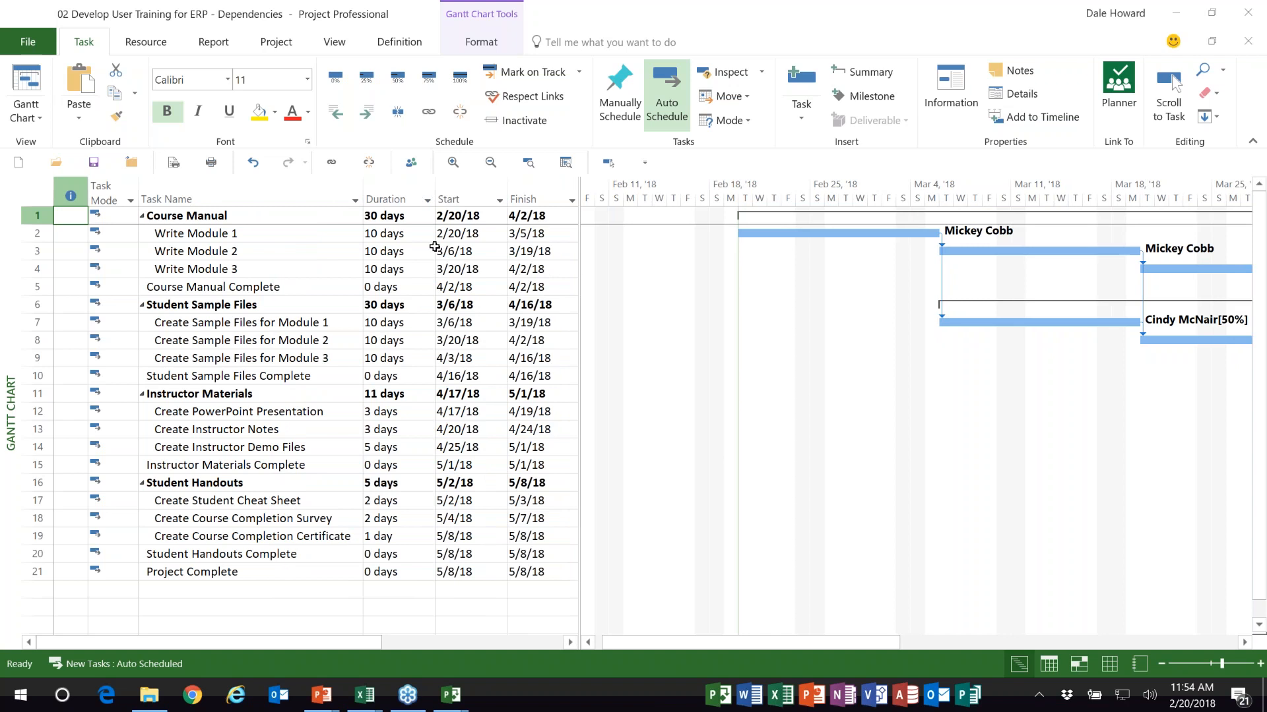
Step: Compare the Course Manual duration in Project with the Dependencies workbook in Excel, and examine the Write Module tasks and their links in the Gantt chart
left_click(407, 216)
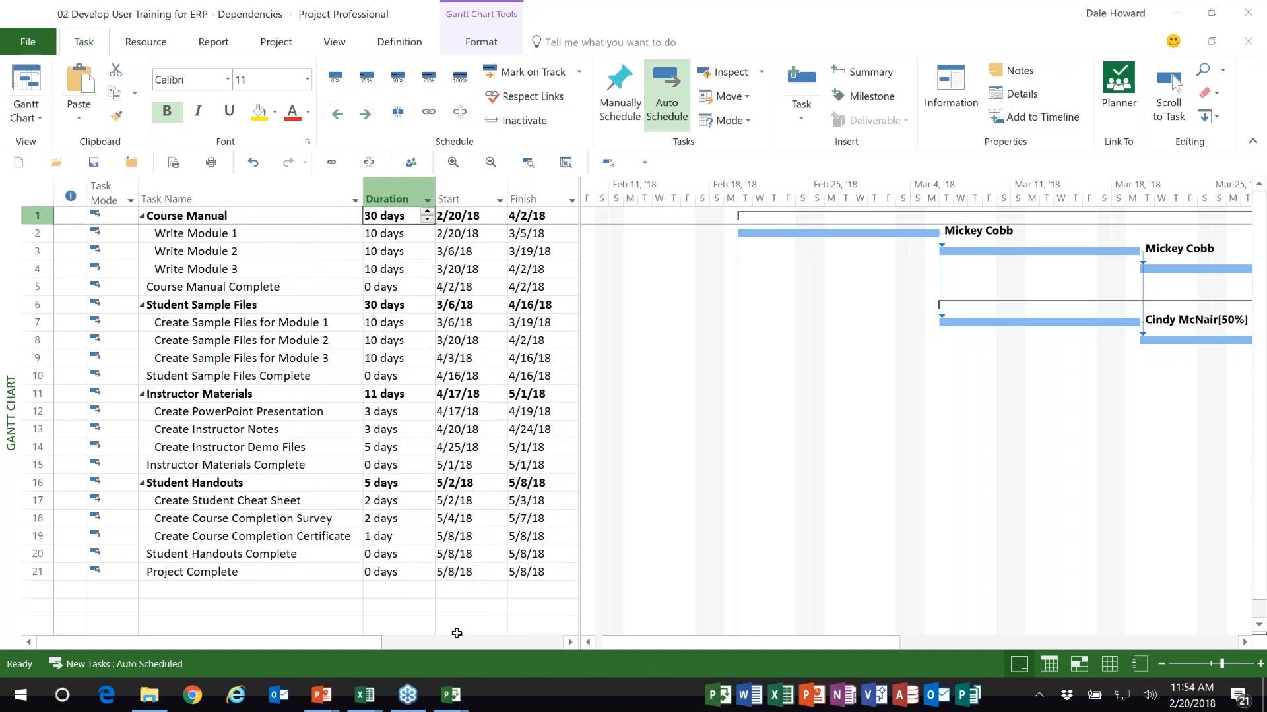
mouse_move(364, 695)
left_click(404, 650)
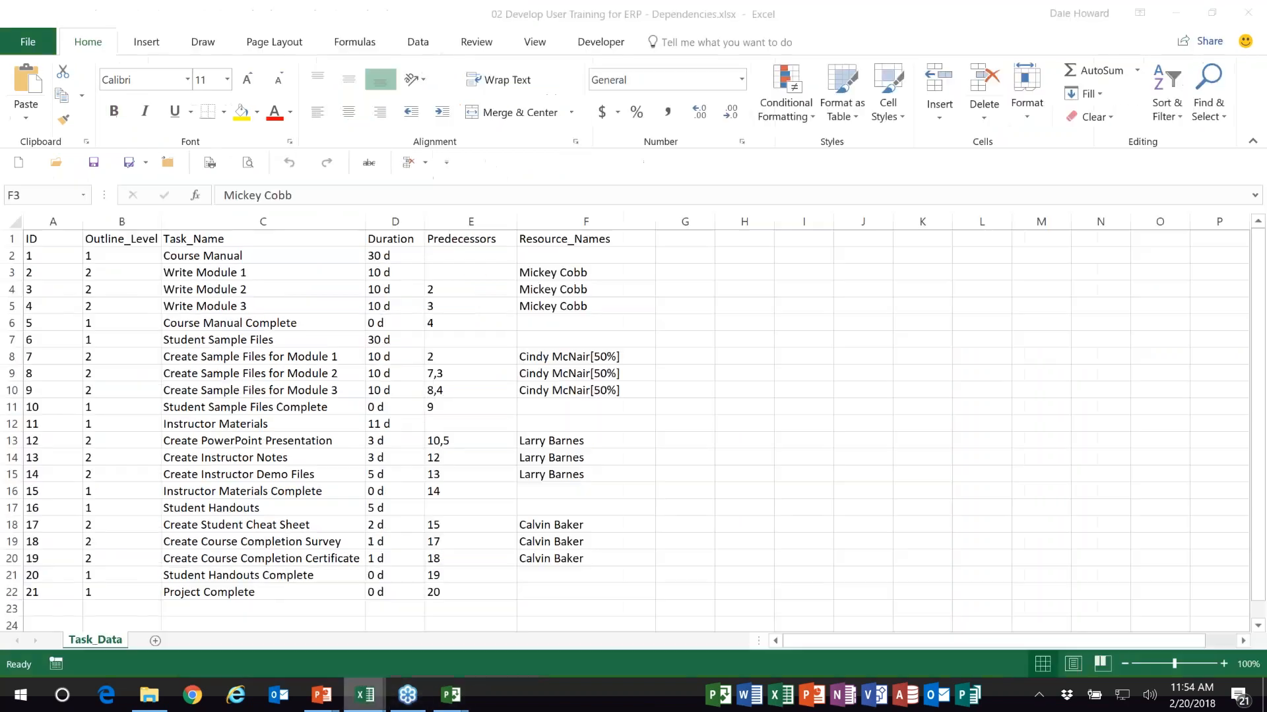
left_click(396, 257)
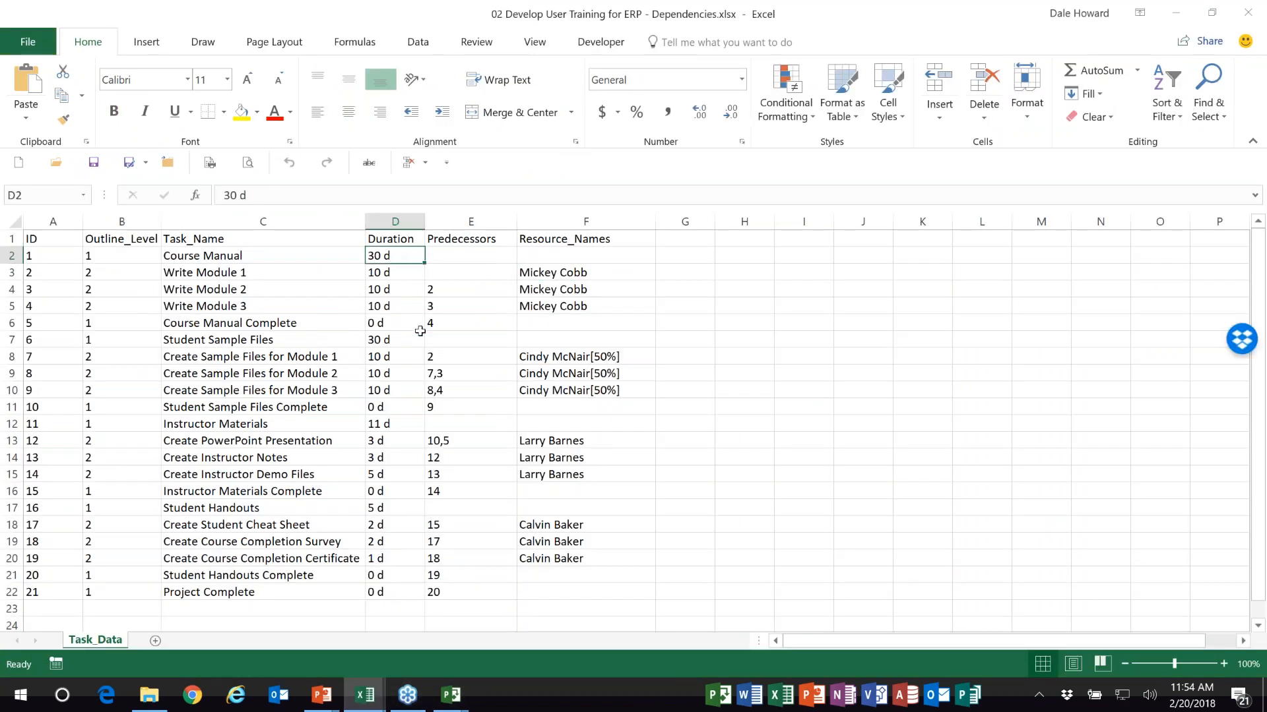
key("alt+Tab")
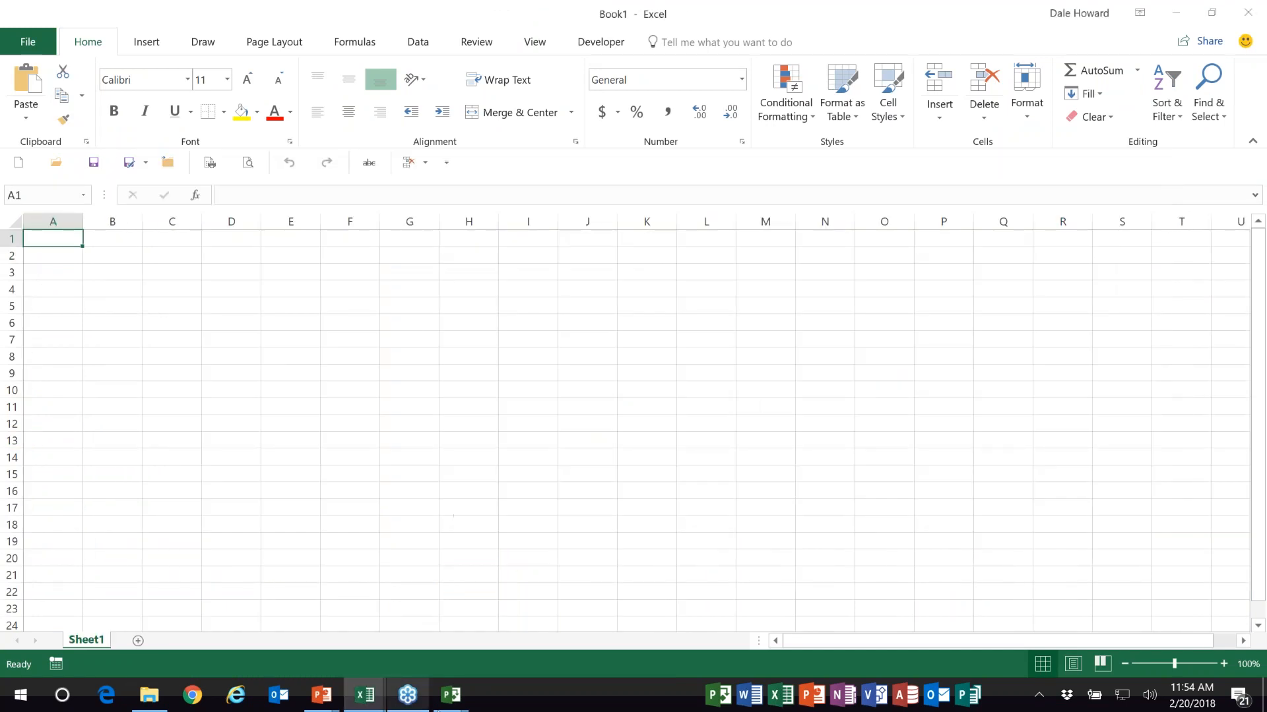
left_click(460, 695)
left_click(521, 633)
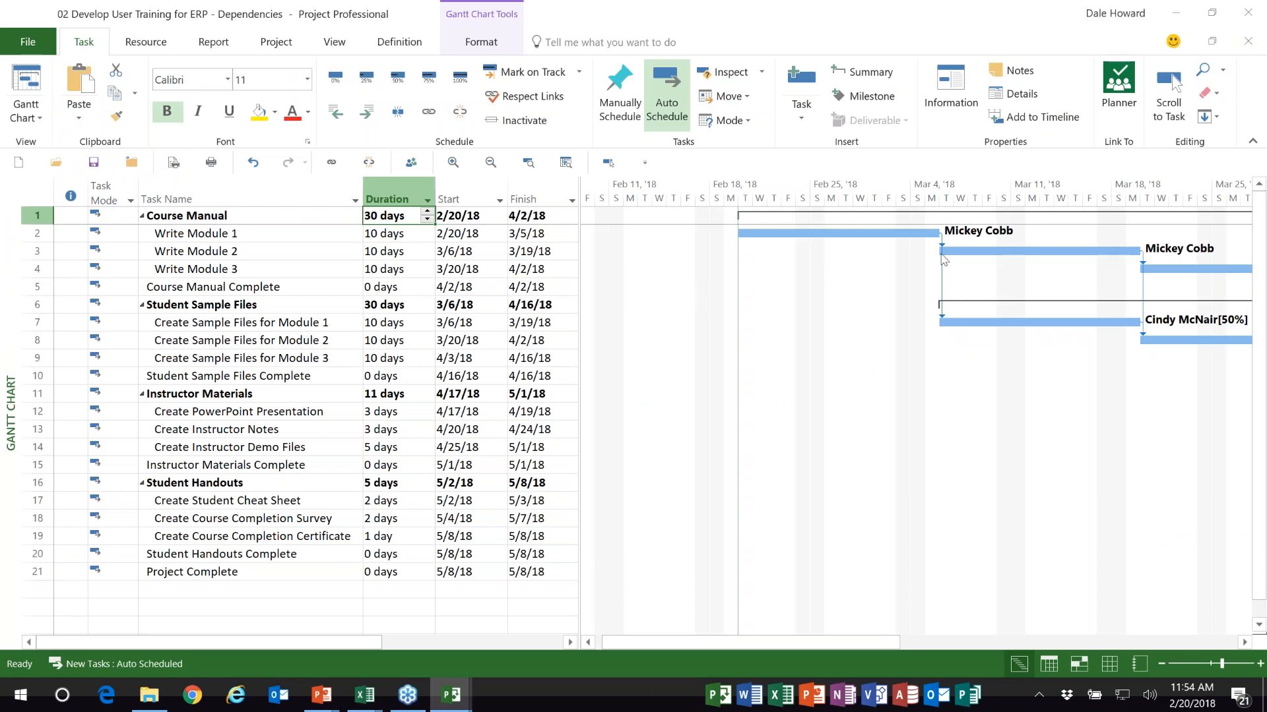
mouse_move(833, 644)
left_mouse_down()
mouse_move(1181, 640)
mouse_move(927, 643)
mouse_move(849, 659)
left_mouse_up()
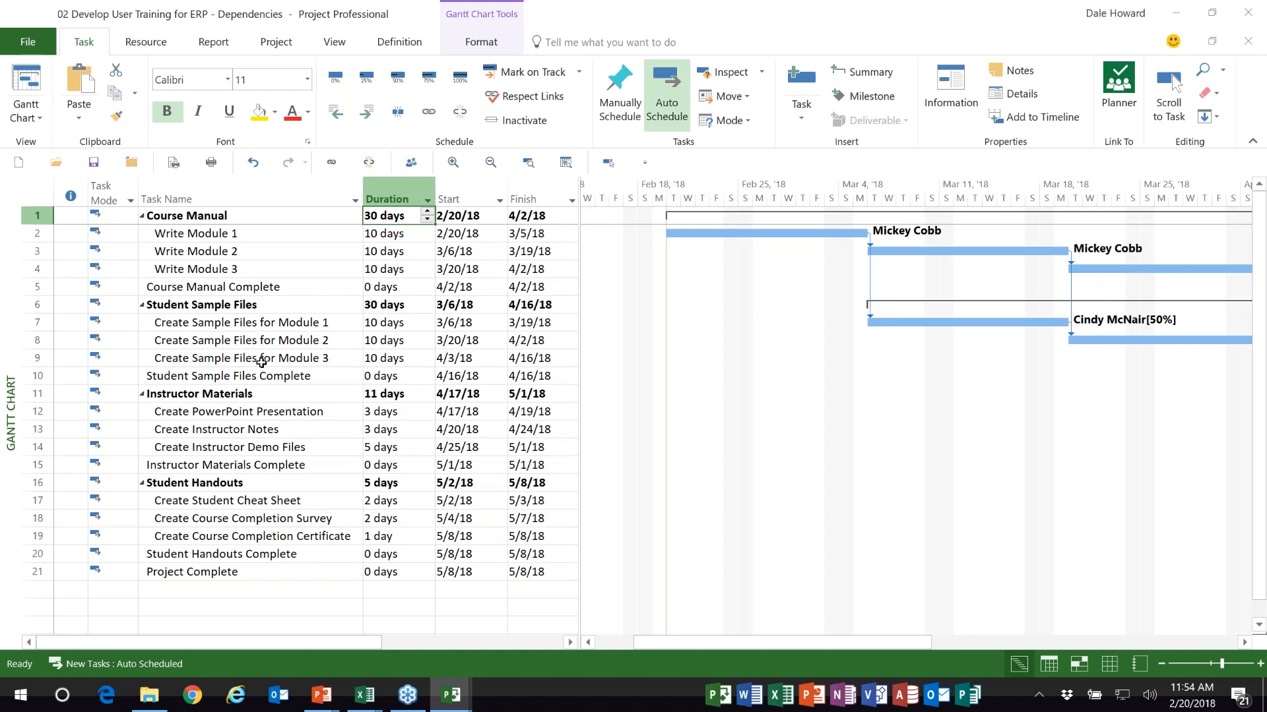
left_click(243, 234)
left_click(239, 251)
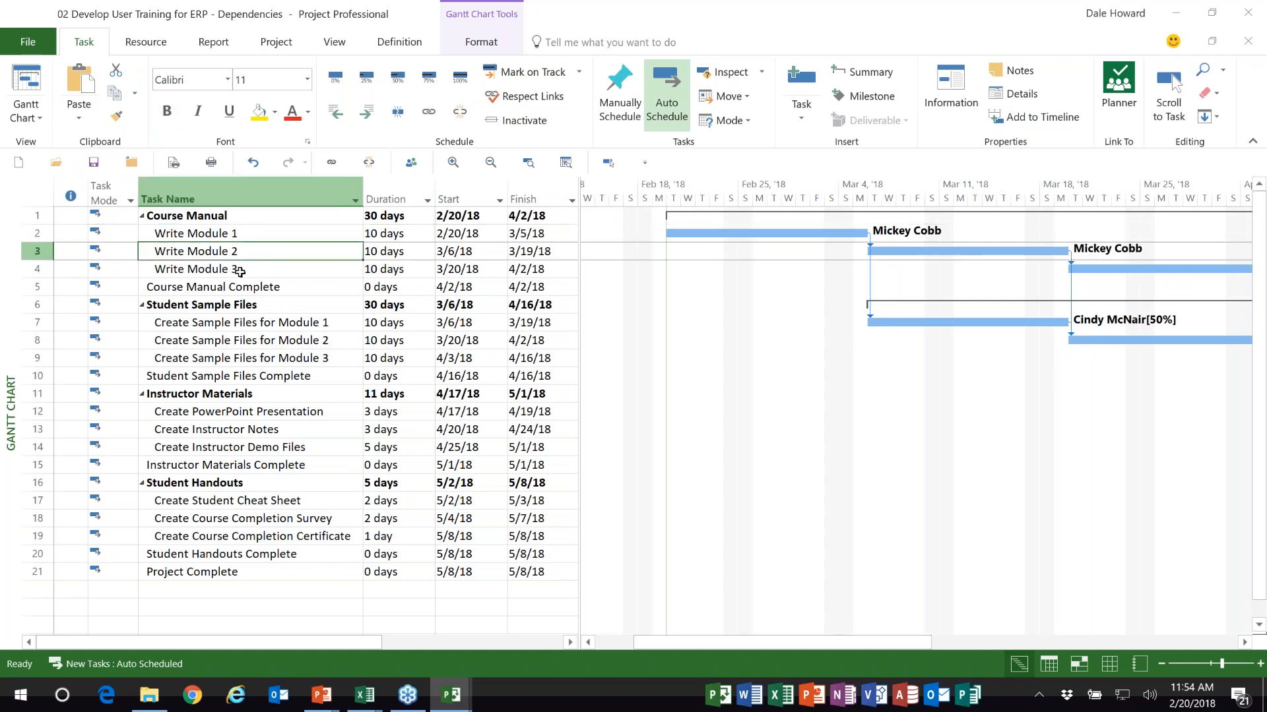
left_click(289, 269)
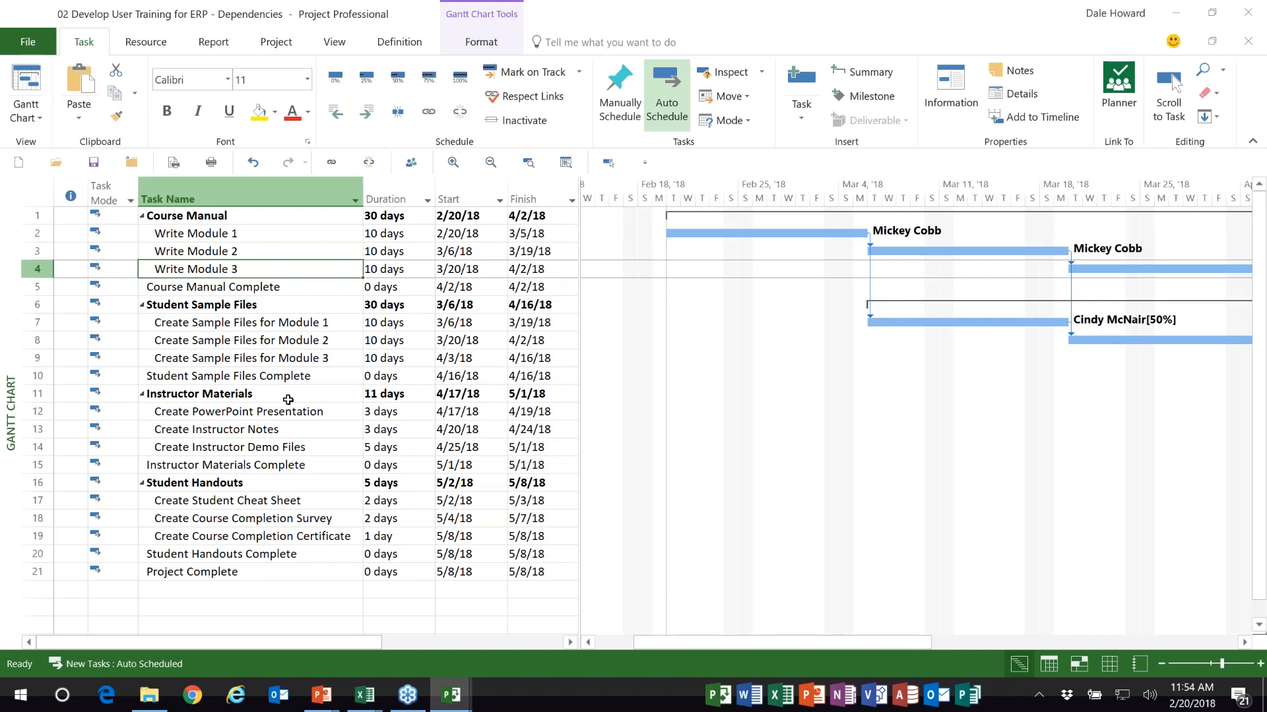
Step: Switch to the PowerPoint slide show and advance to the slide Limitations of the Import Process
key("alt+Tab")
key("Tab")
key("Tab")
key("Tab")
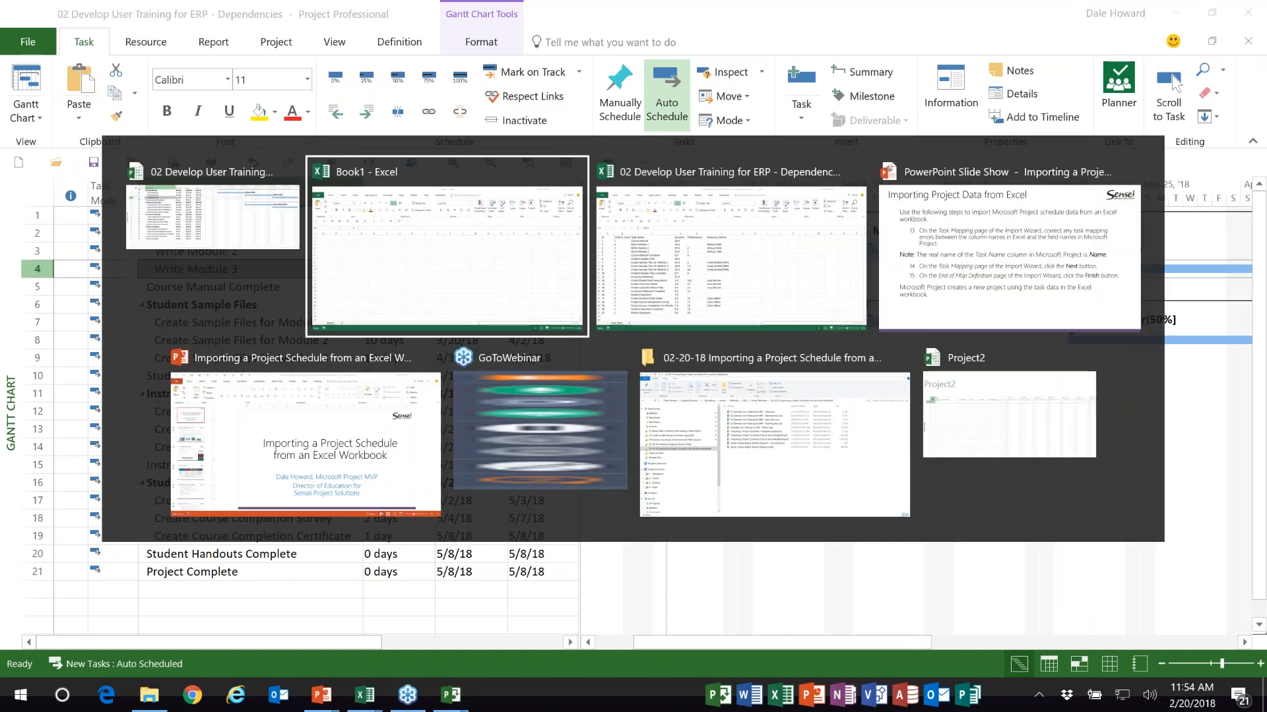
key("Right")
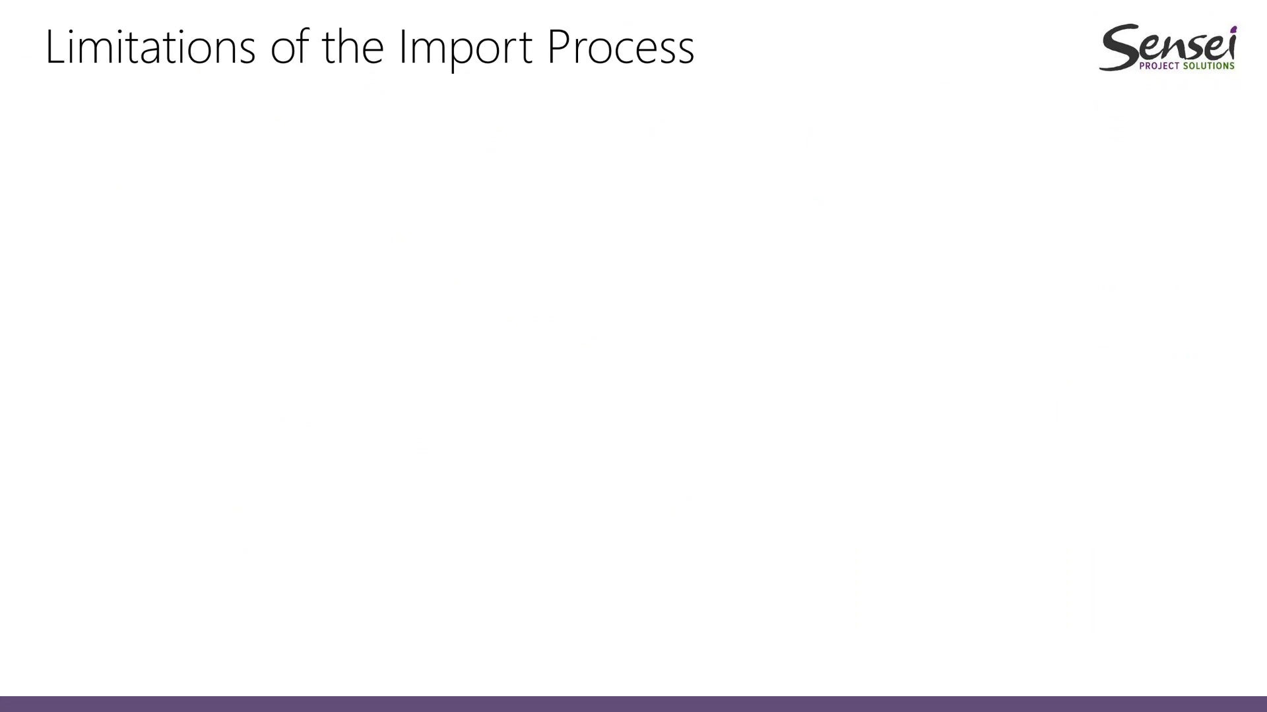
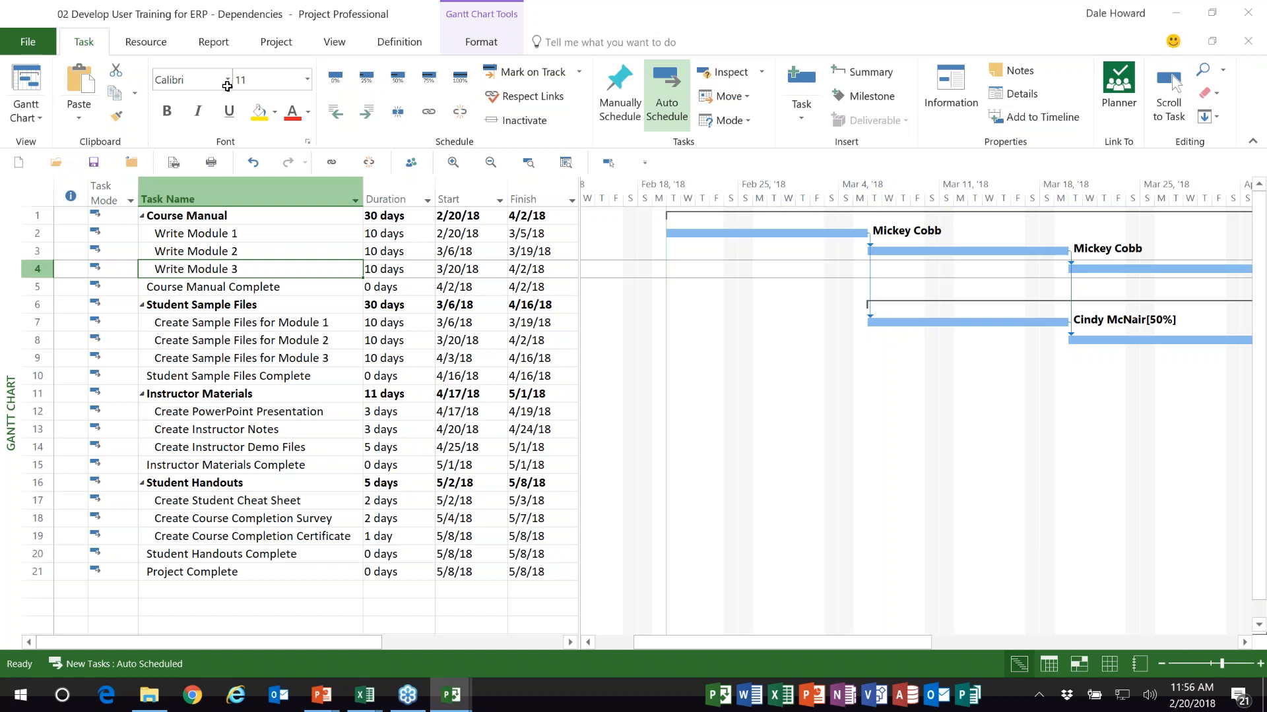
Step: Set the project's start date to 9/10/18 in the Project Information
left_click(280, 49)
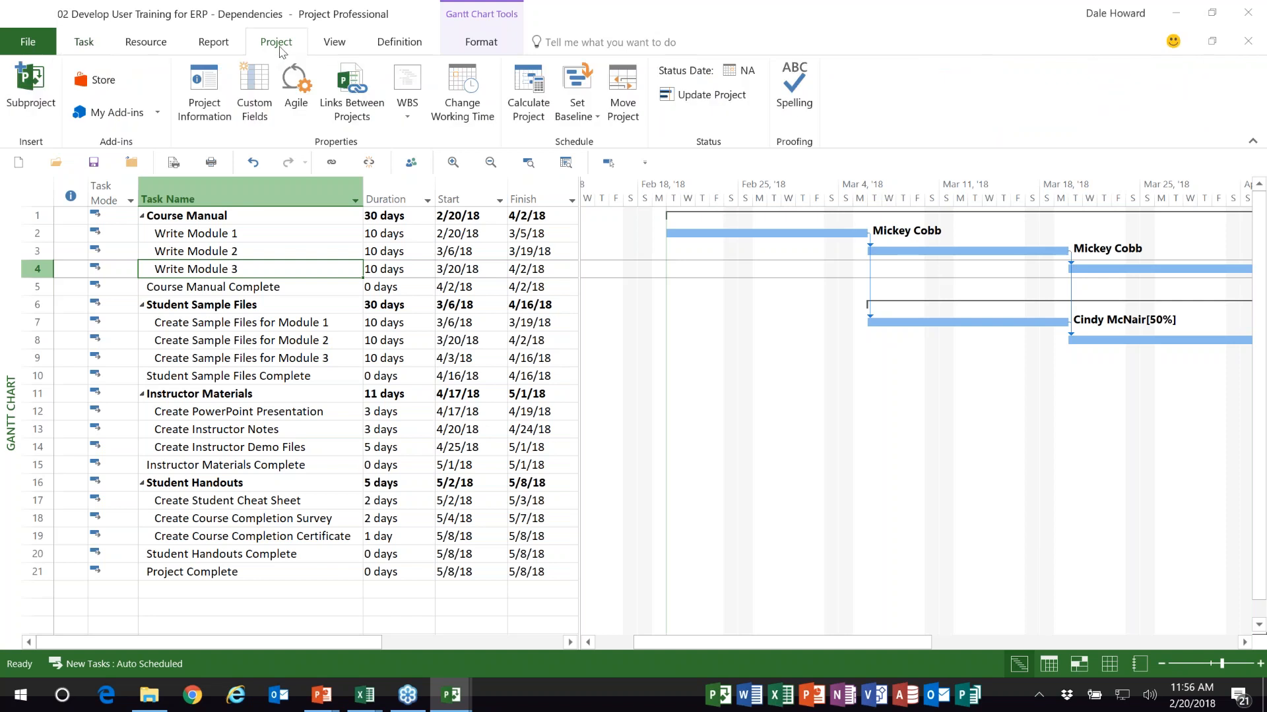
left_click(204, 91)
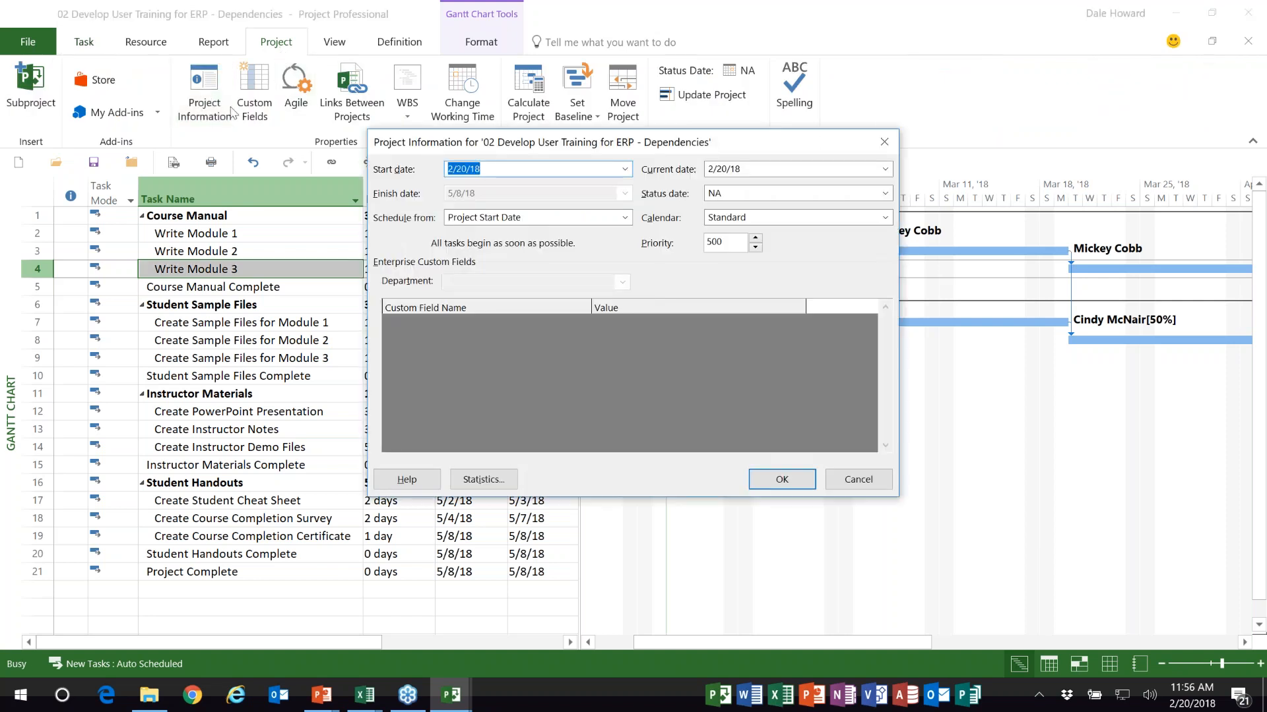
left_click(625, 169)
left_click(623, 186)
left_click(624, 186)
left_click(624, 186)
left_click(624, 186)
left_click(623, 186)
left_click(623, 186)
left_click(623, 186)
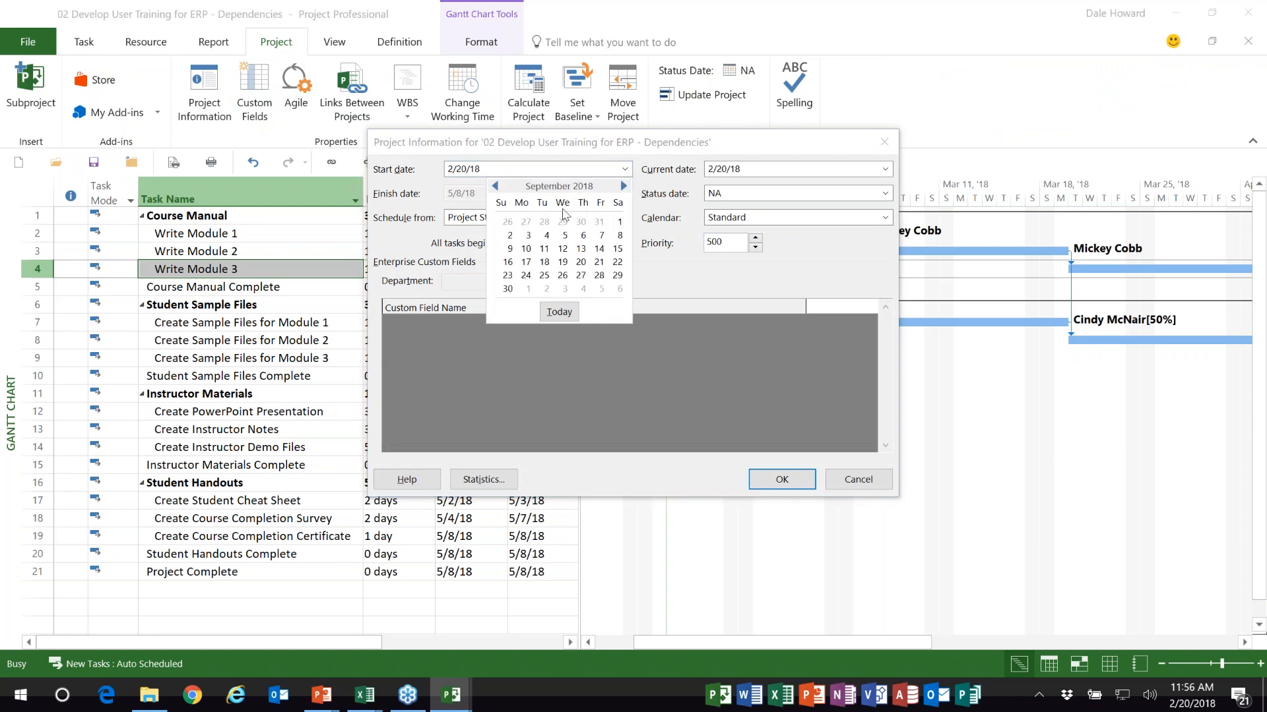
left_click(525, 248)
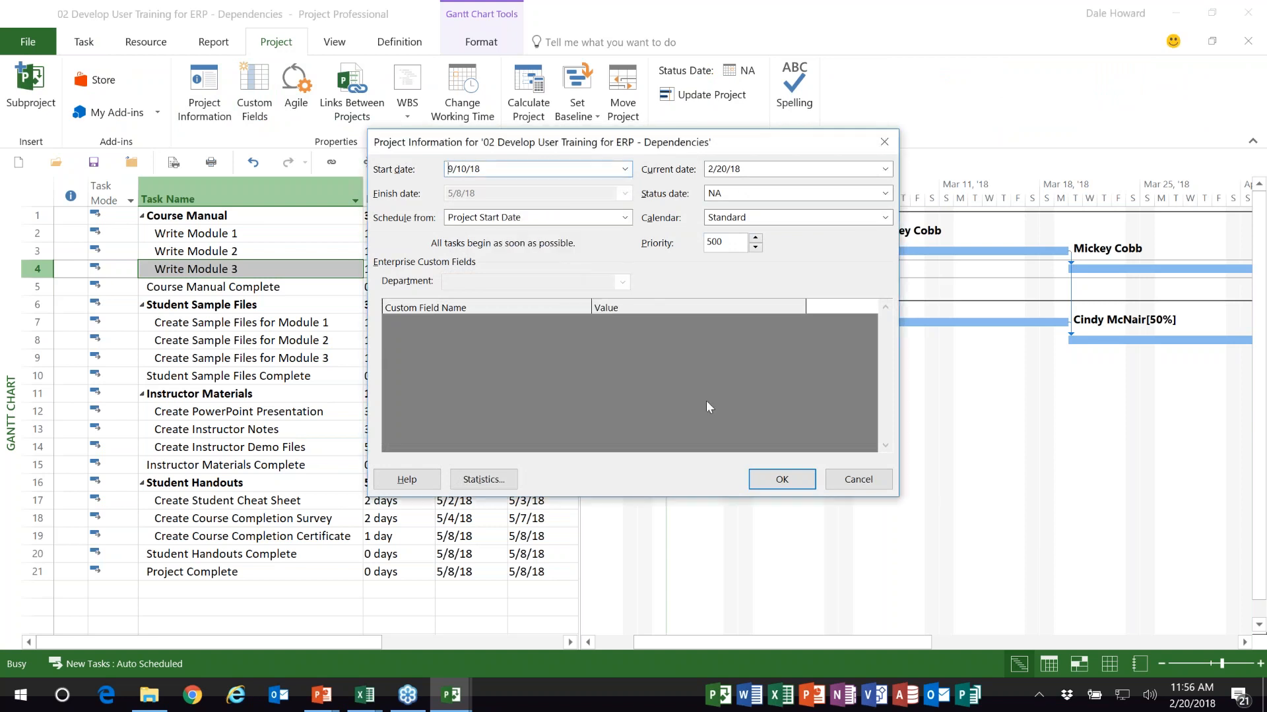
left_click(781, 478)
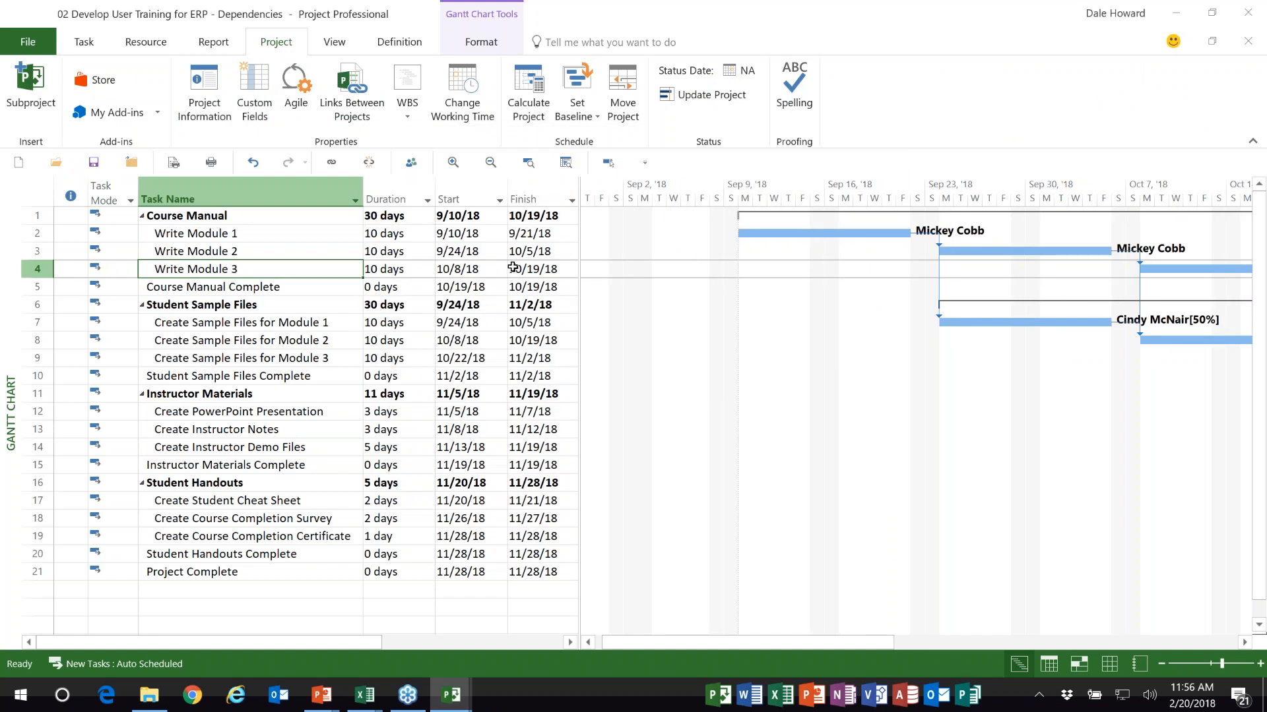
Step: Show the Project Summary Task and rename it Develop User Training for ERP
left_click(483, 43)
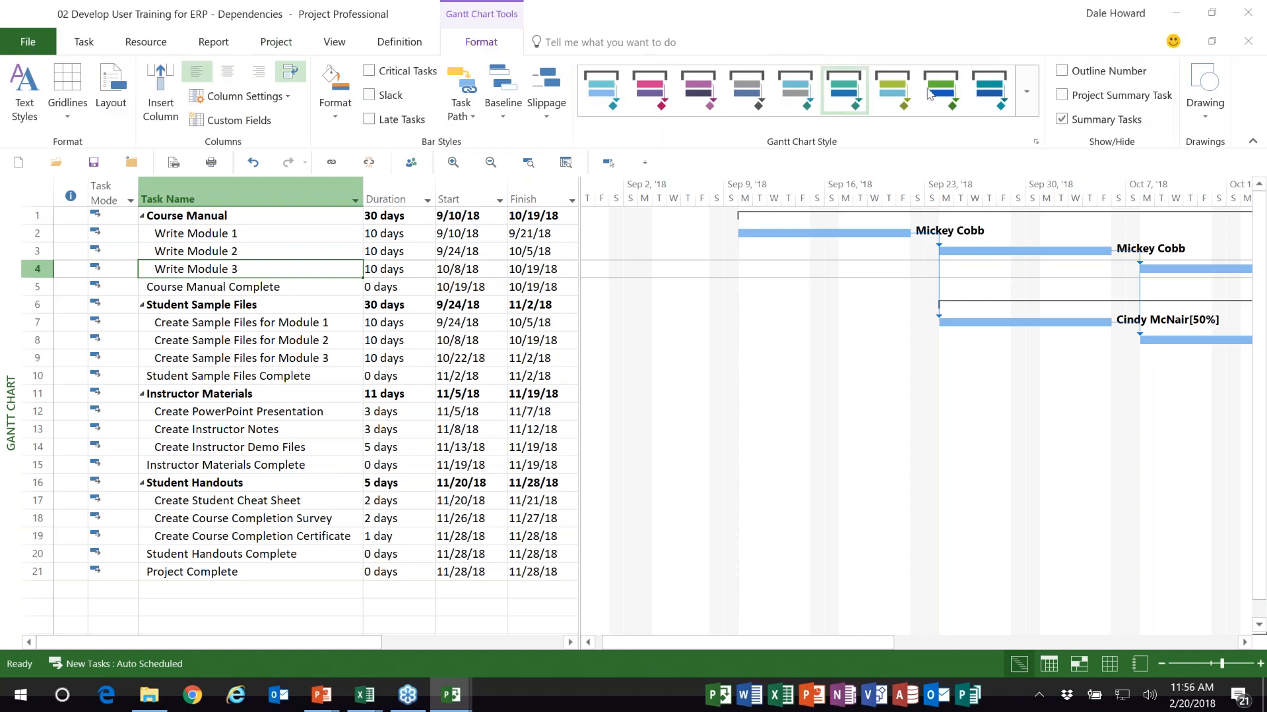
left_click(1062, 99)
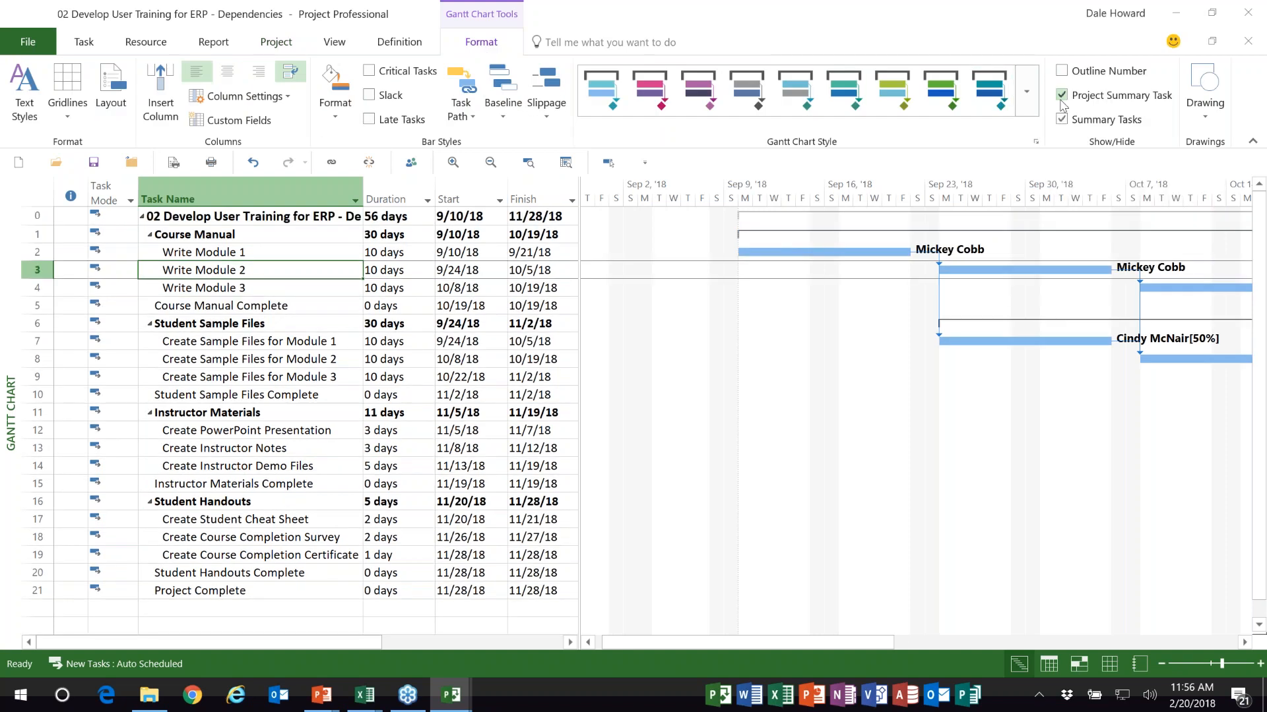
left_click(287, 217)
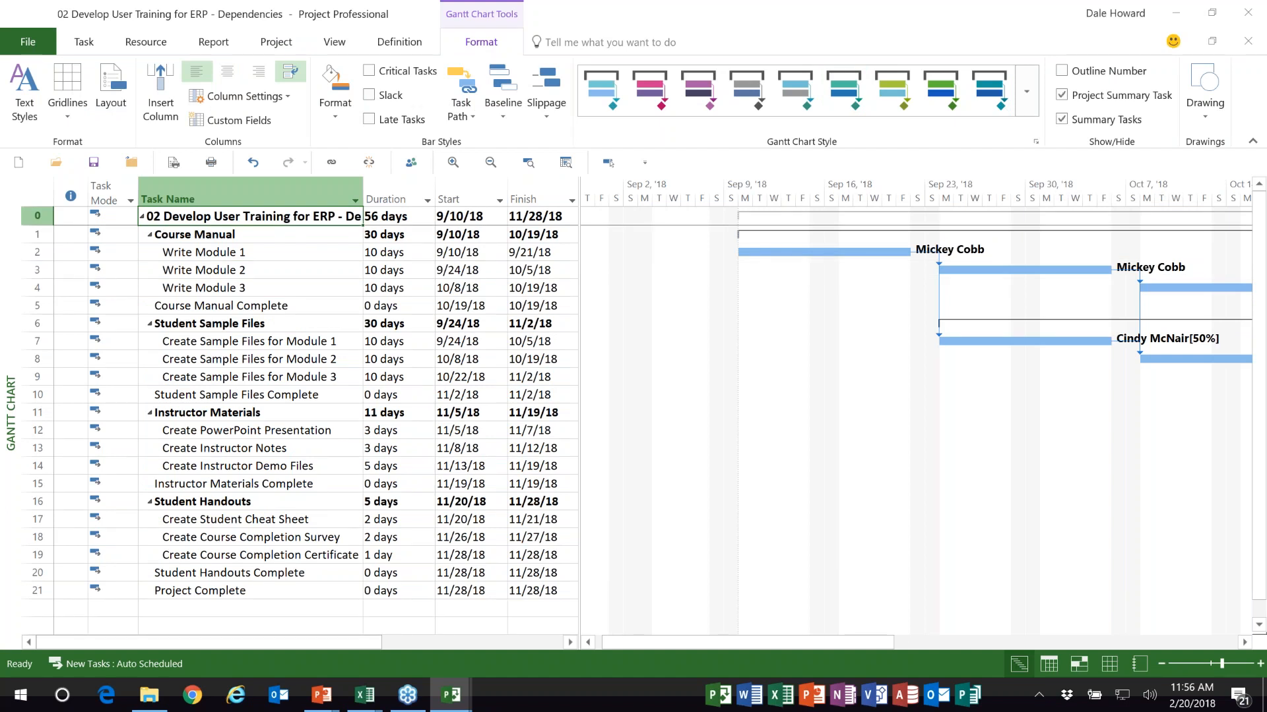
type("Develop")
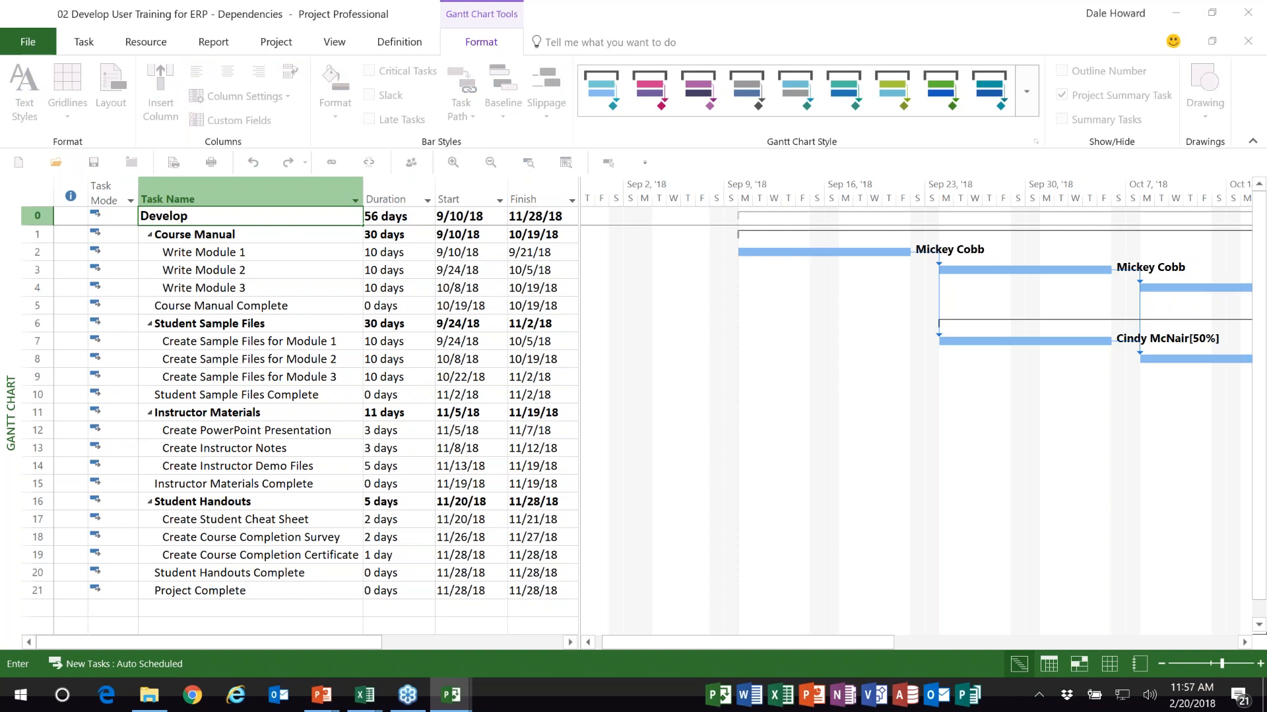
type(" User Training for ERP")
key("Return")
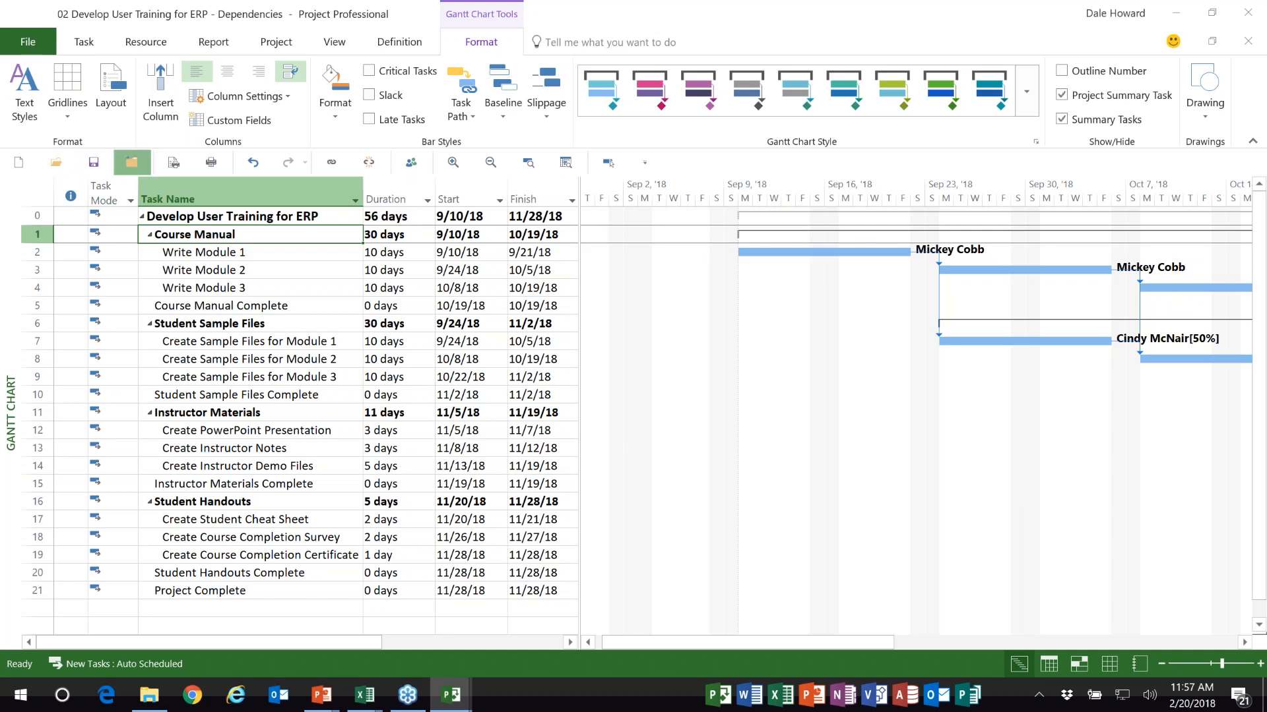
Step: Close the imported Dependencies project and its source workbook 02 Develop User Training for ERP - Dependencies.xlsx in Excel
left_click(131, 163)
left_click(640, 401)
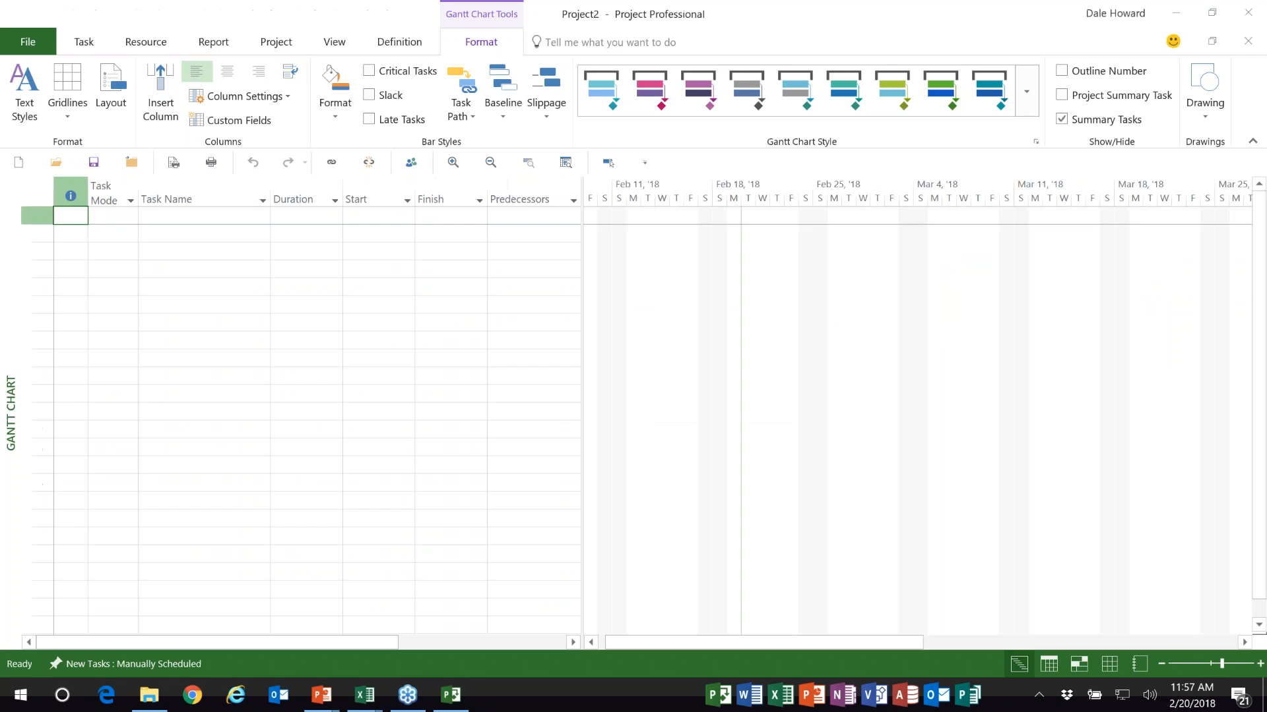
left_click(367, 701)
left_click(458, 614)
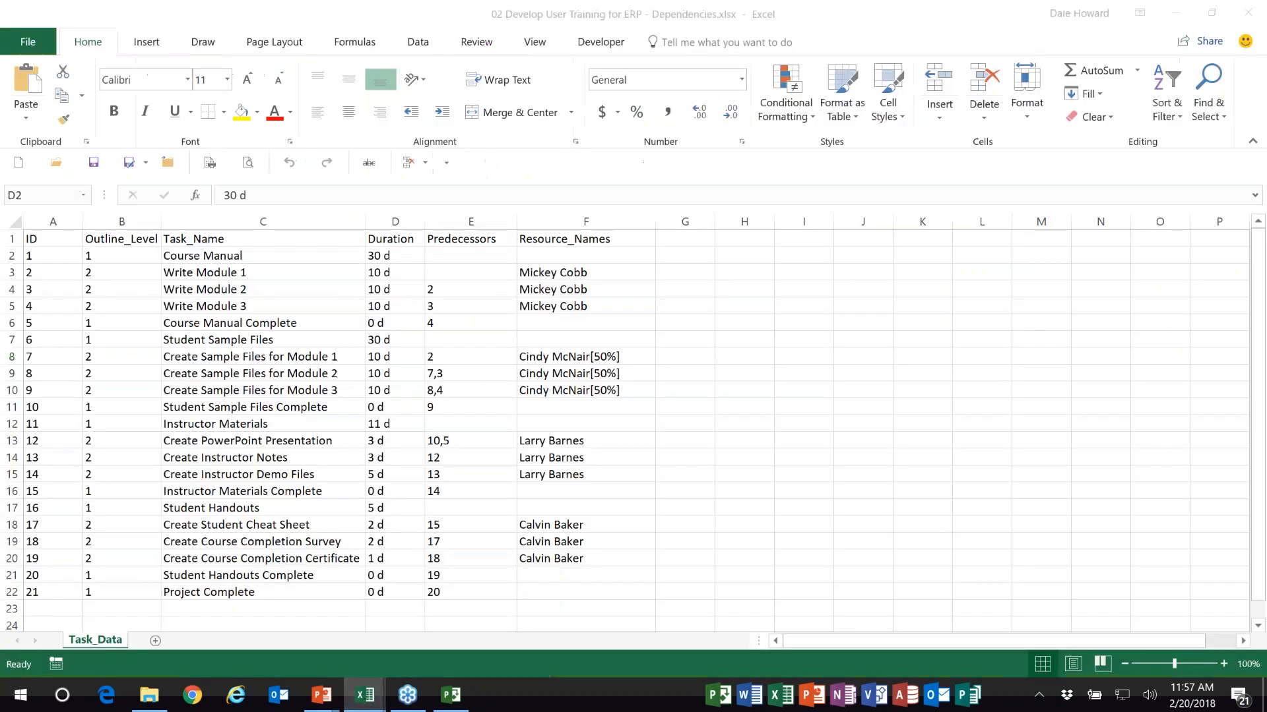
left_click(168, 165)
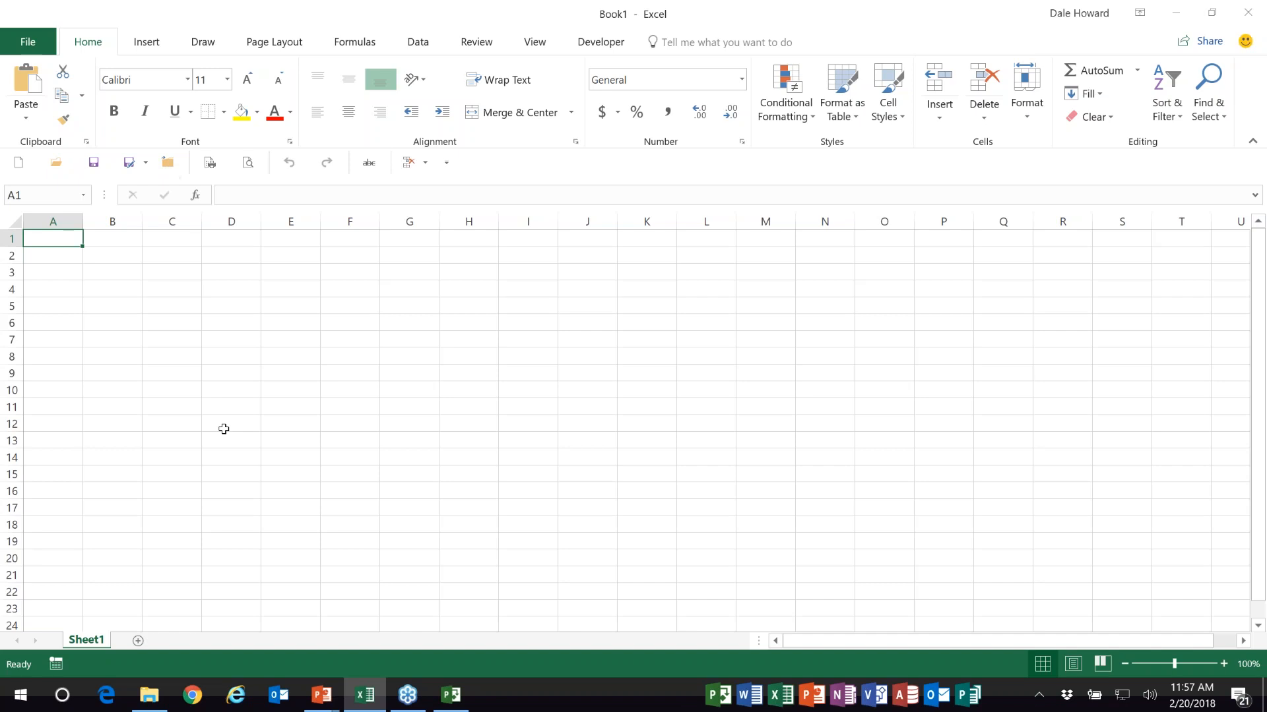
Step: Switch to Project and open the schedule Develop User Training for ERP - FINAL.mpp
left_click(451, 695)
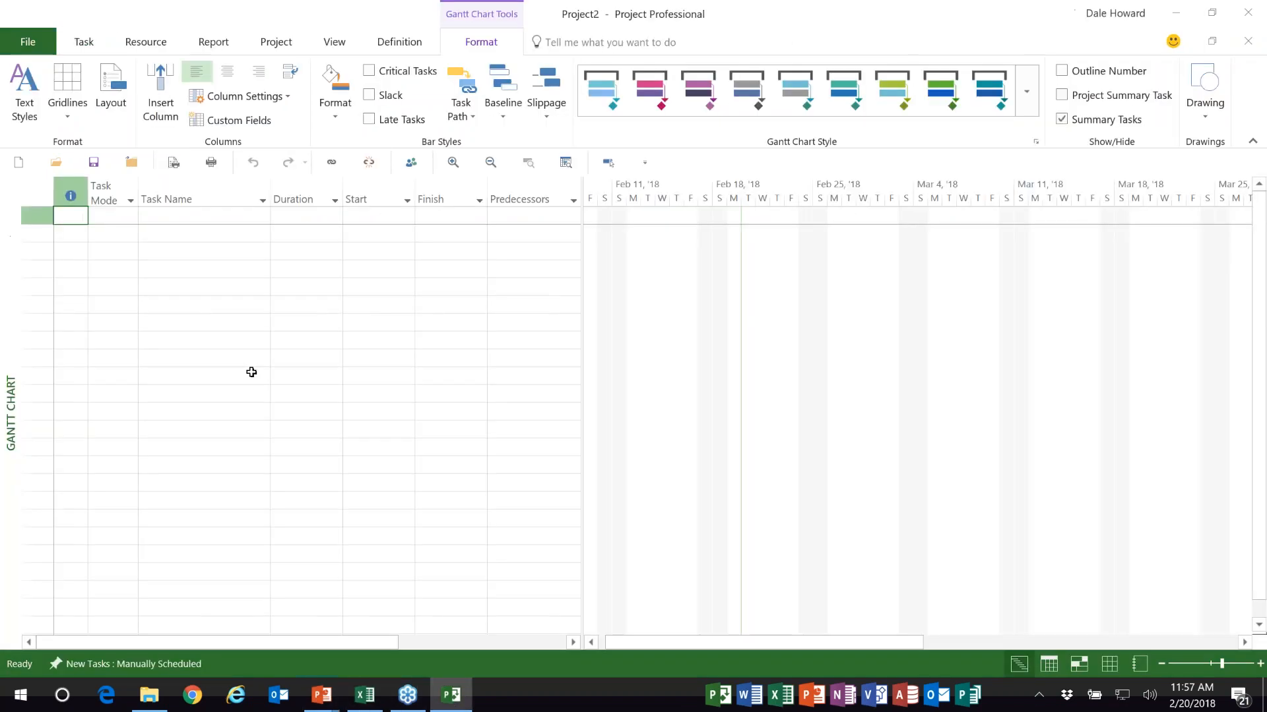
left_click(56, 162)
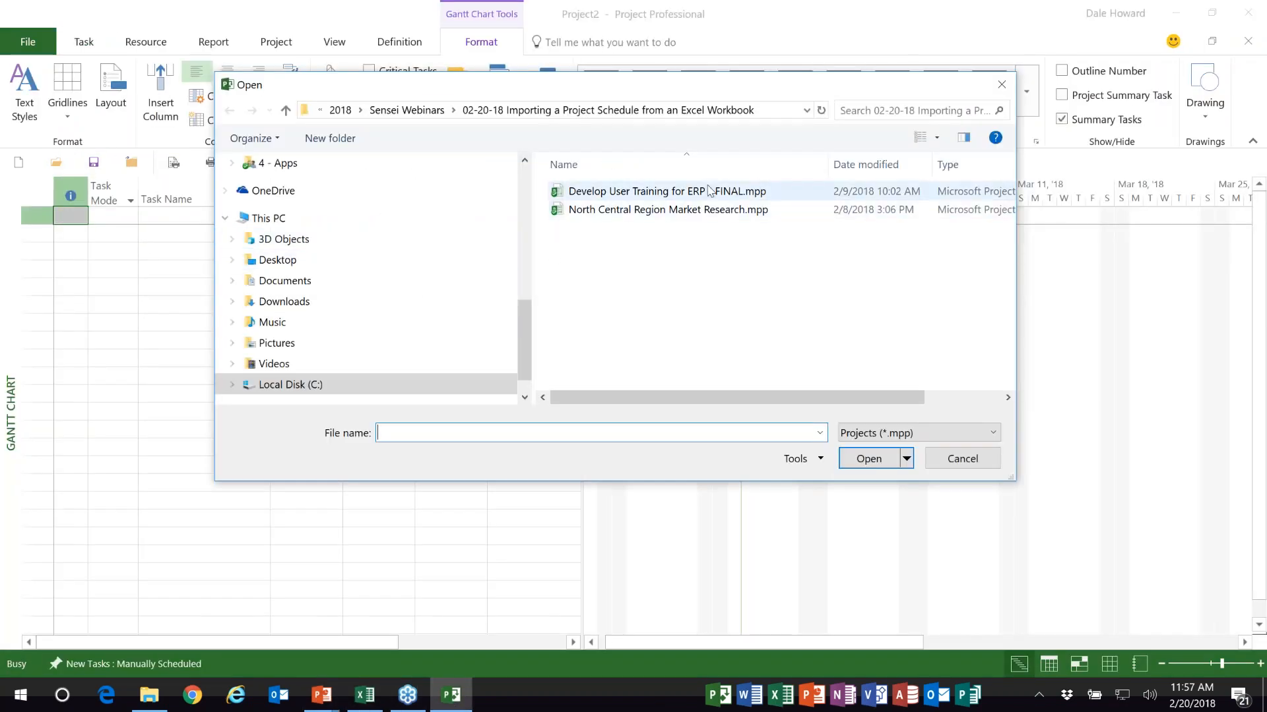
left_click(739, 192)
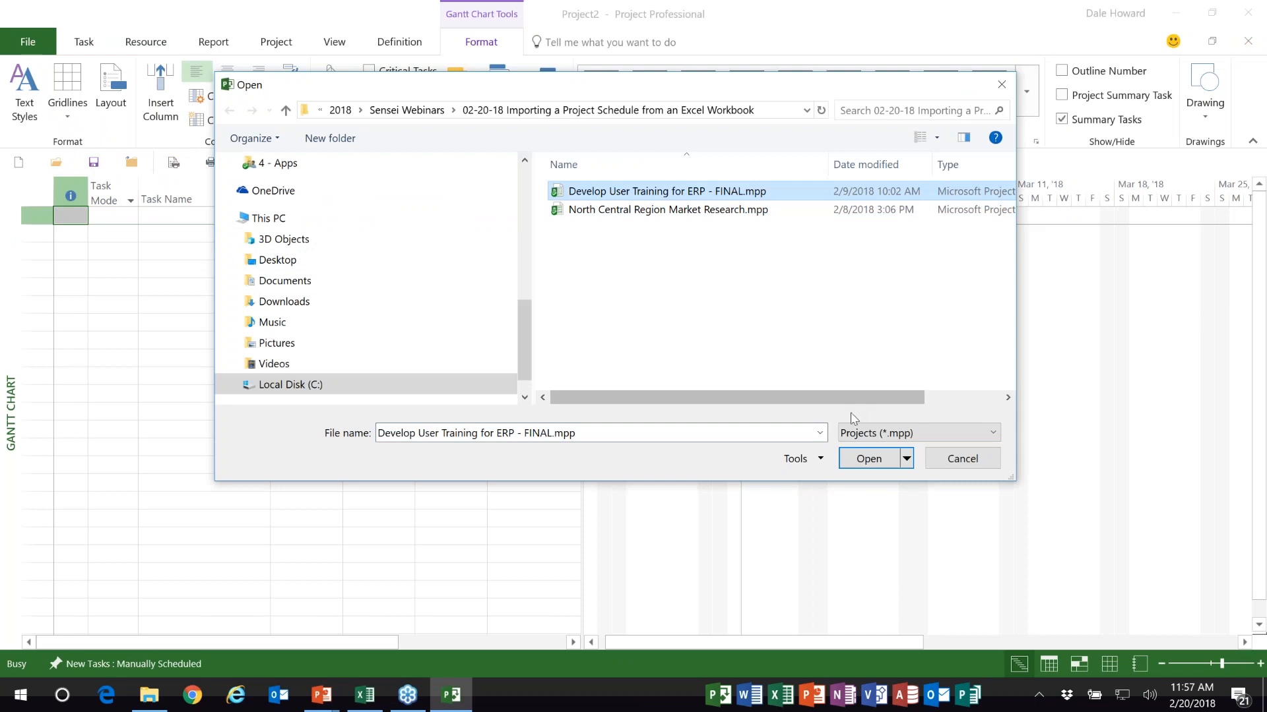
left_click(868, 461)
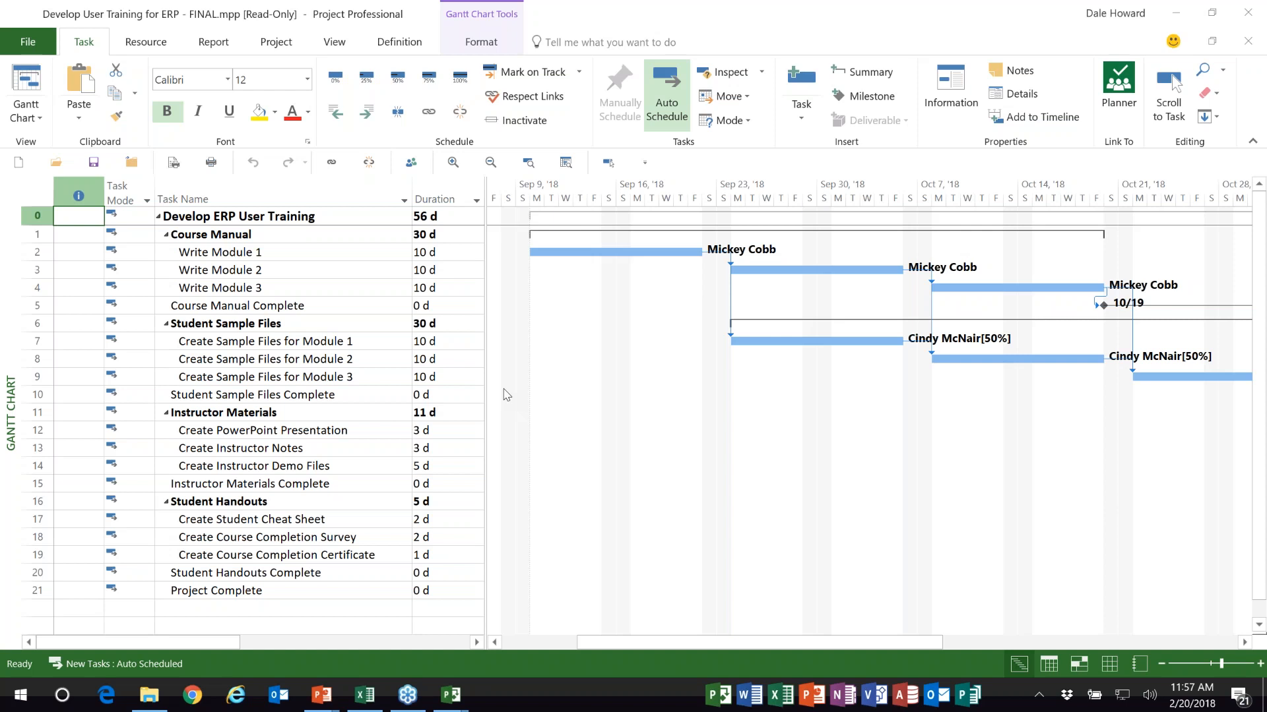
Step: Switch to Excel and open the workbook 03 Develop User Training for ERP - New Tasks.xlsx
left_click(364, 695)
left_click(56, 162)
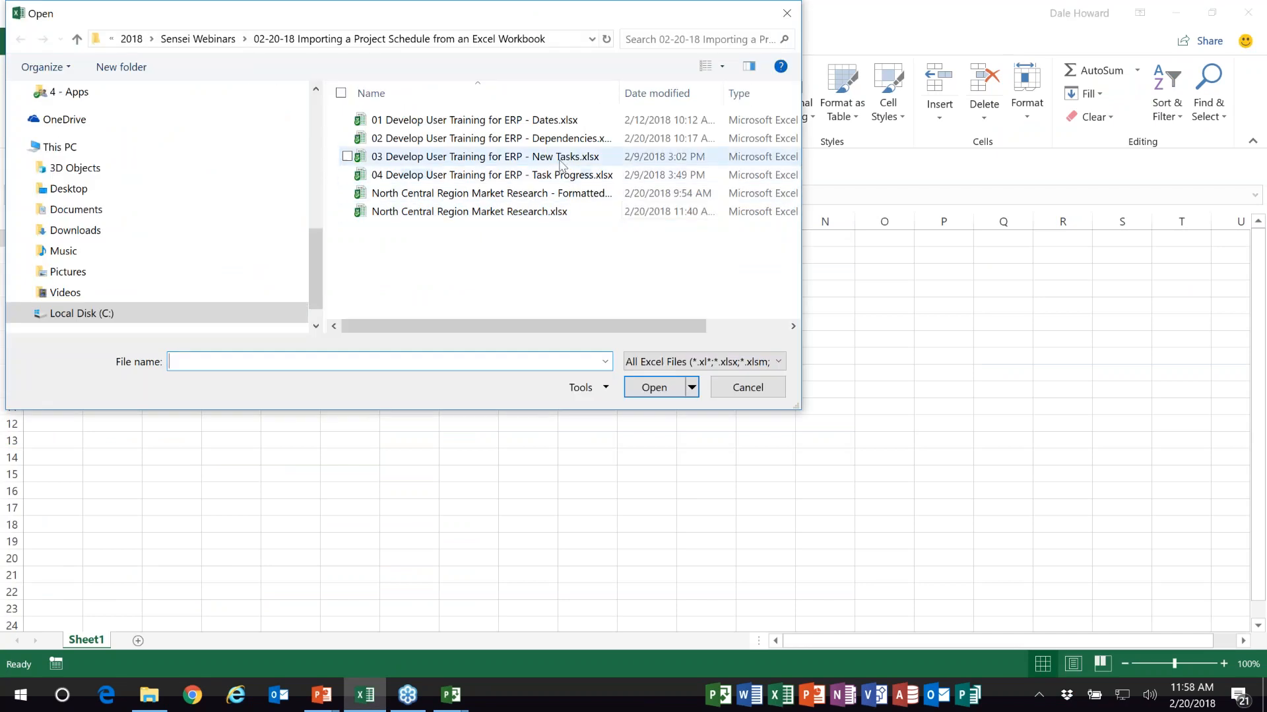
left_click(561, 165)
left_click(663, 387)
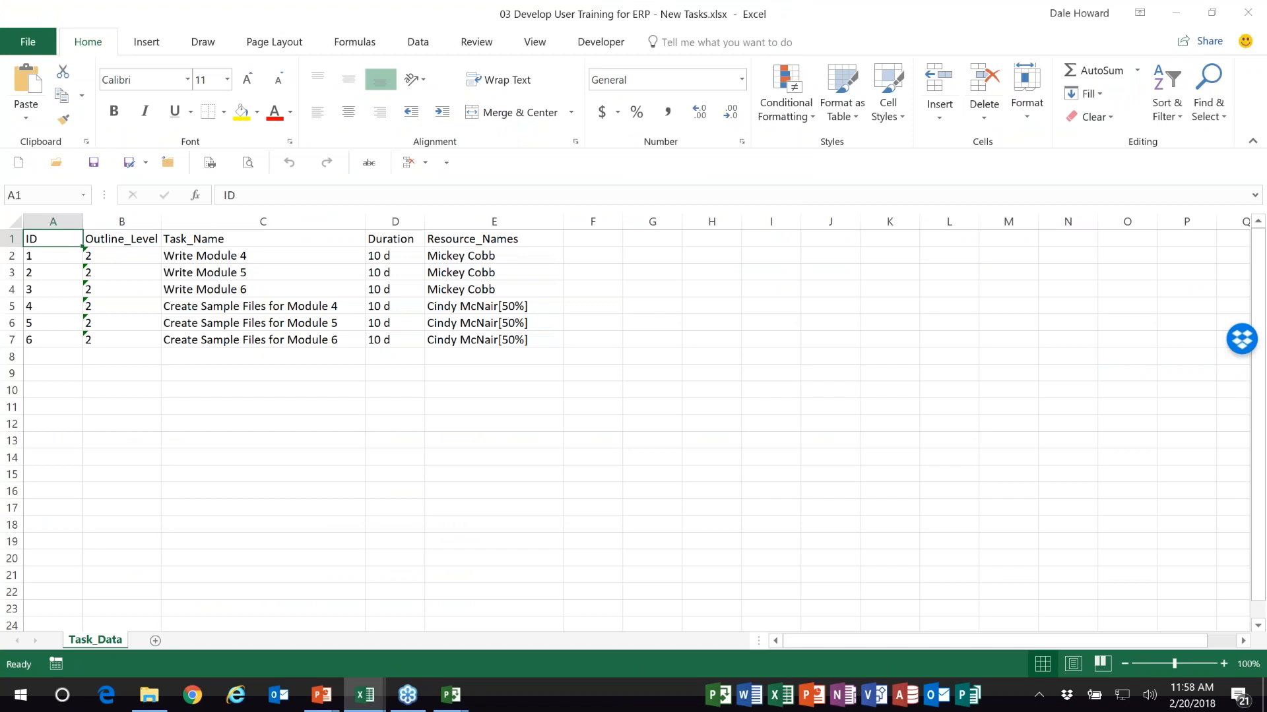
Step: Review the slide Importing Appended Project Data from Excel in the PowerPoint slide show and return to the New Tasks workbook
key("alt+Tab")
key("alt+Tab")
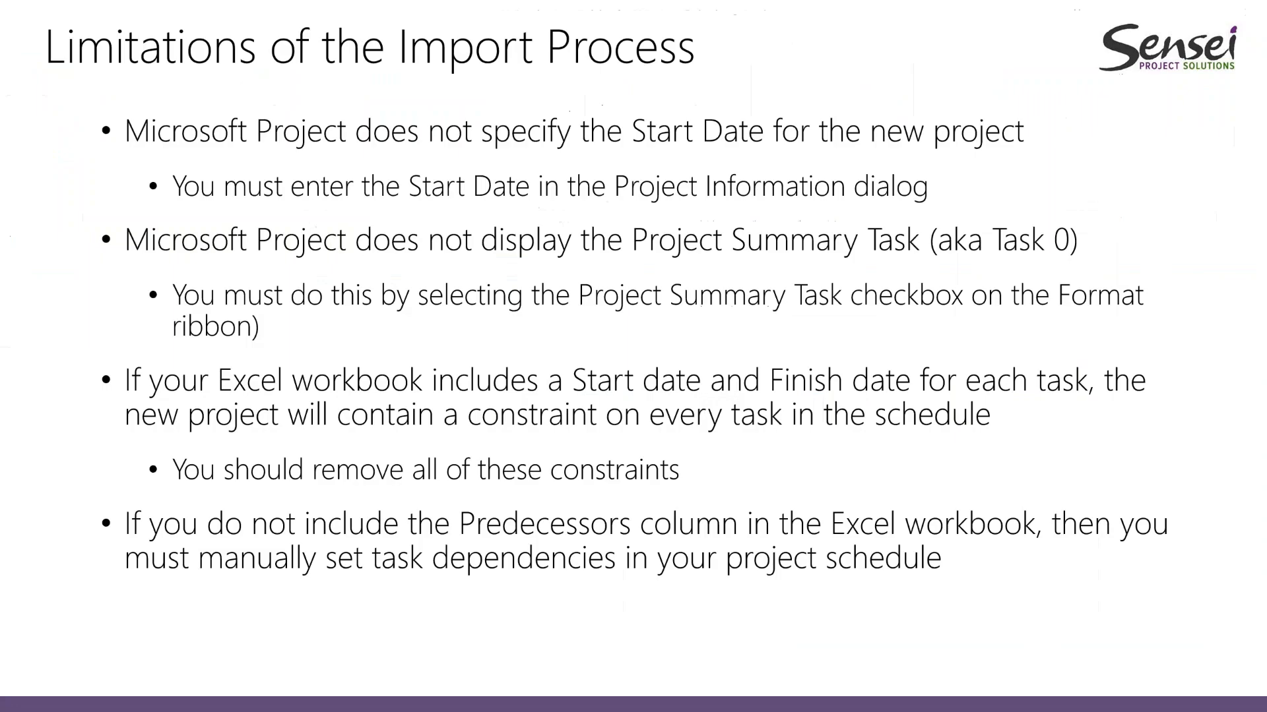
key("Right")
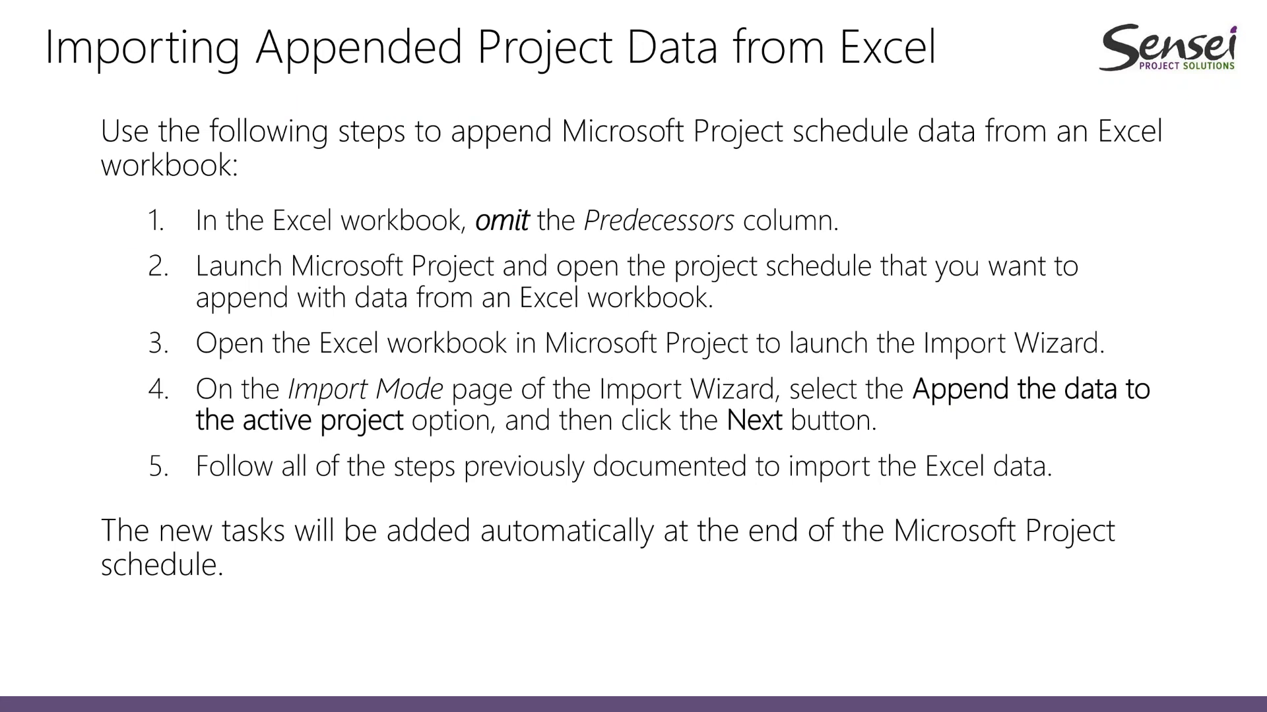
key("alt+Tab")
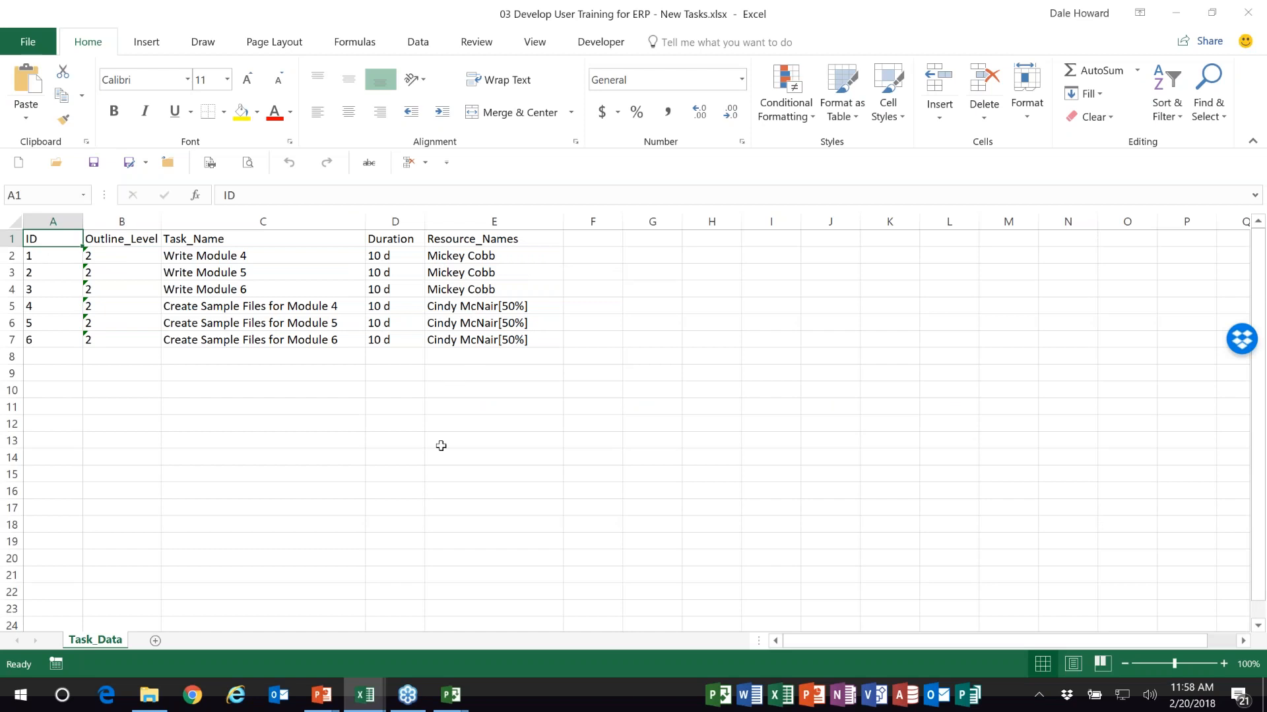
Step: Switch to the FINAL schedule in Project and open the Excel workbook 03 Develop User Training for ERP - New Tasks.xlsx for import
left_click(452, 695)
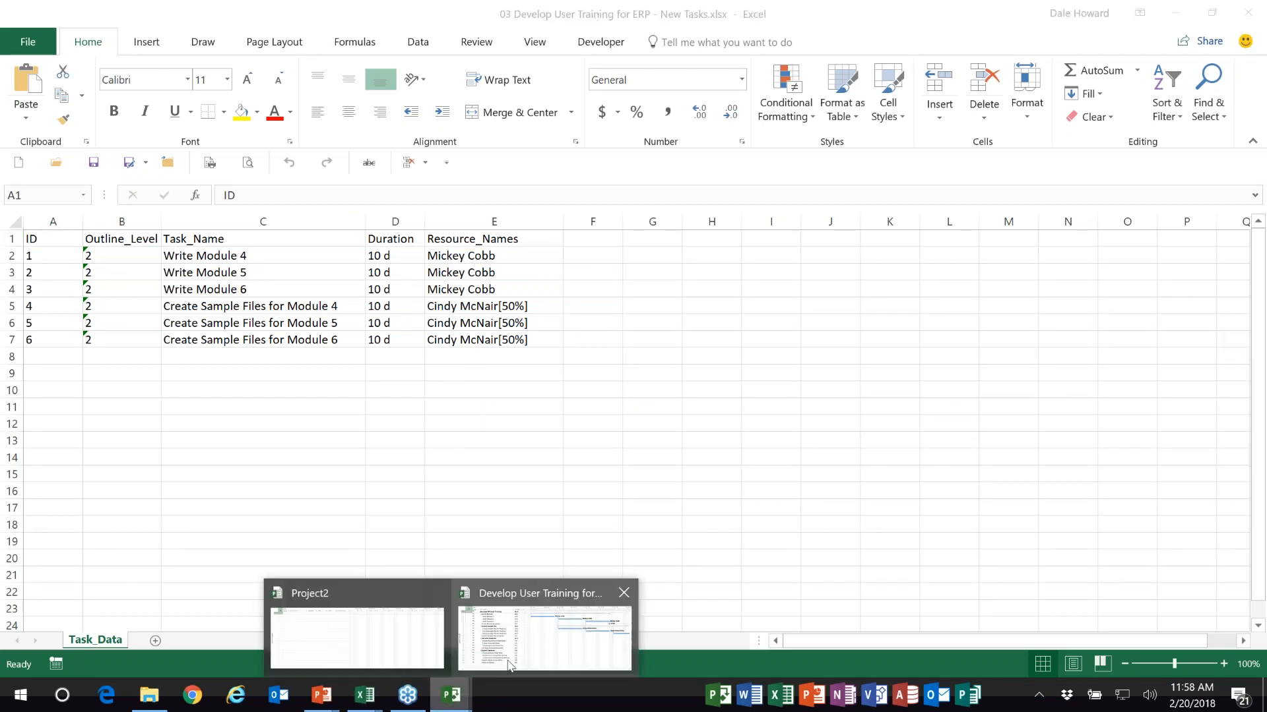
left_click(508, 664)
left_click(56, 164)
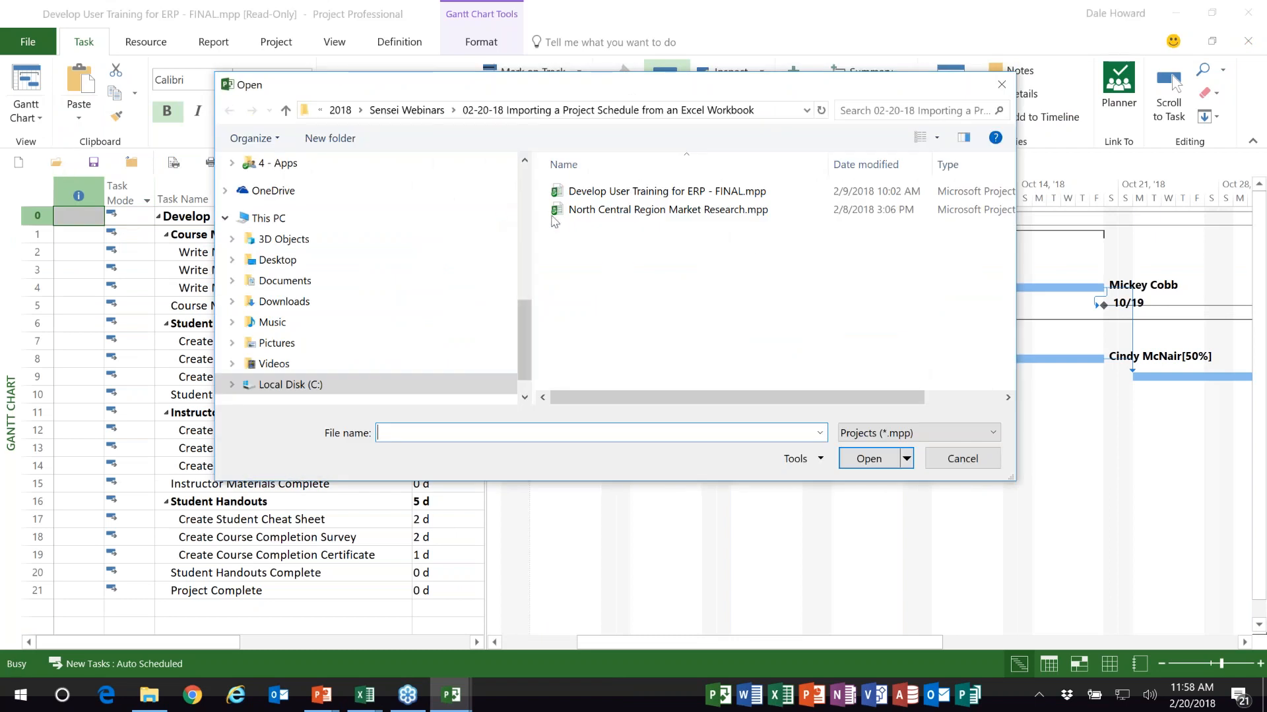
left_click(1000, 433)
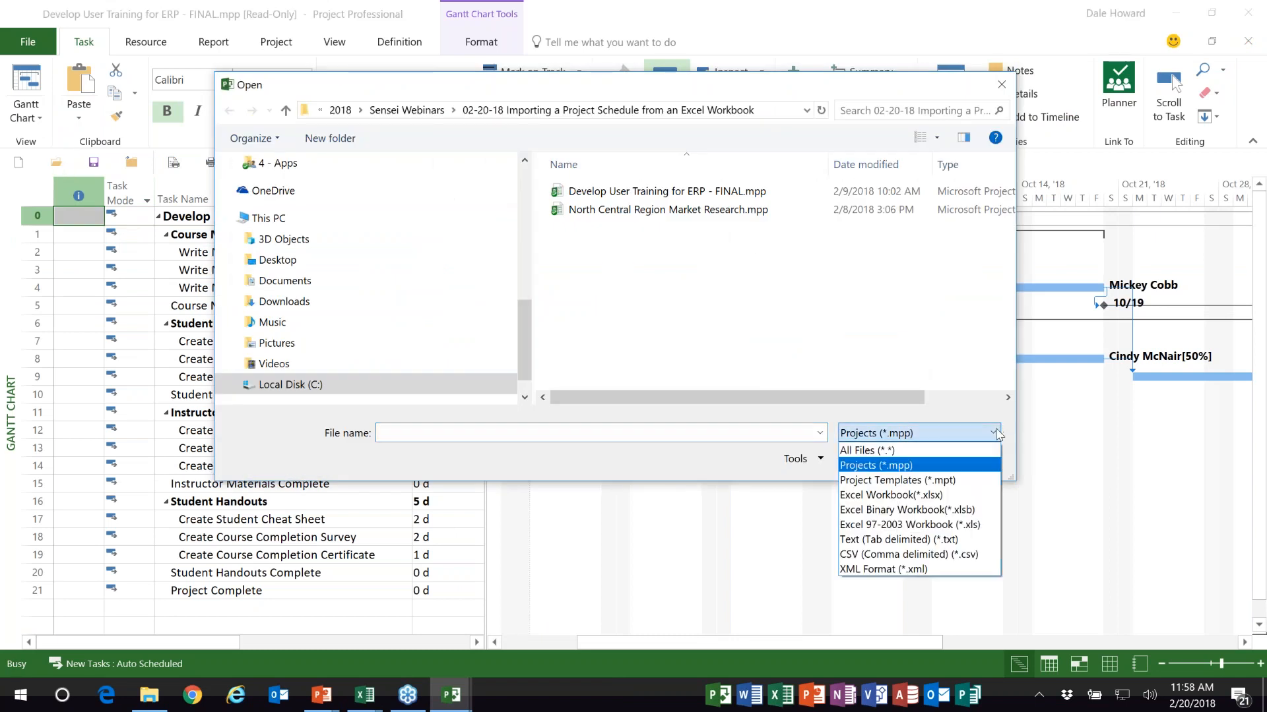
left_click(933, 496)
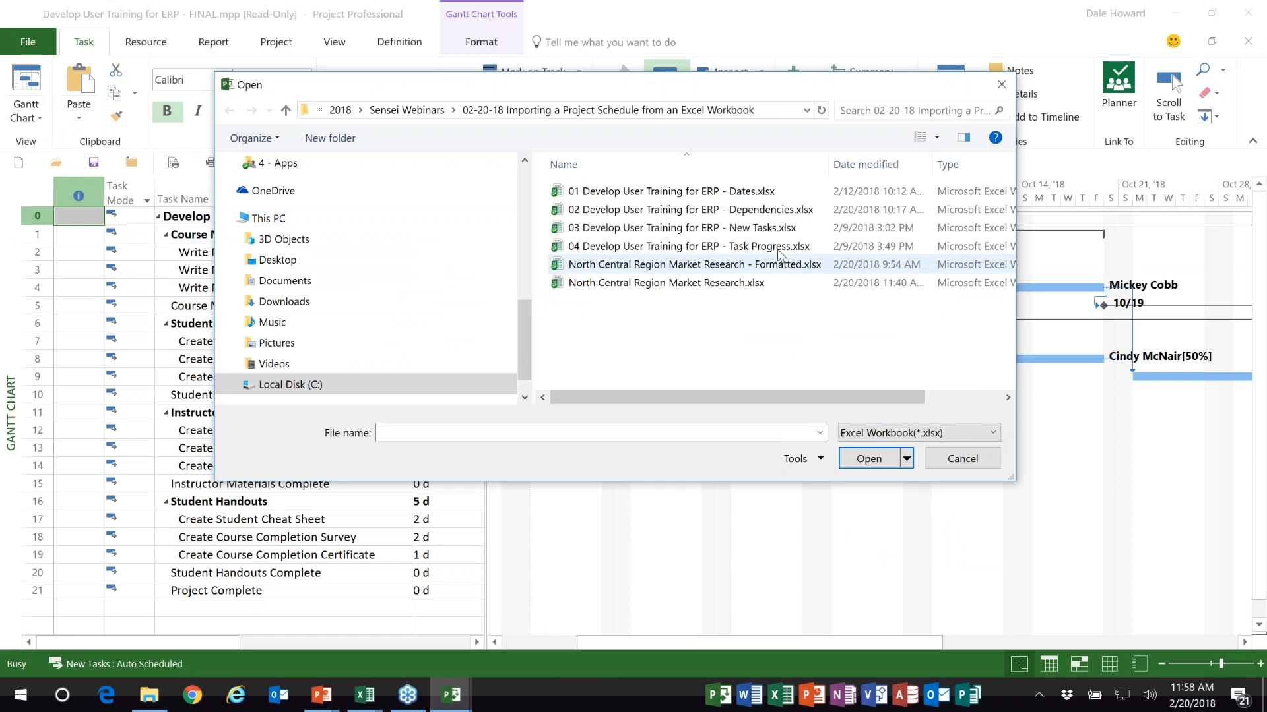
left_click(764, 232)
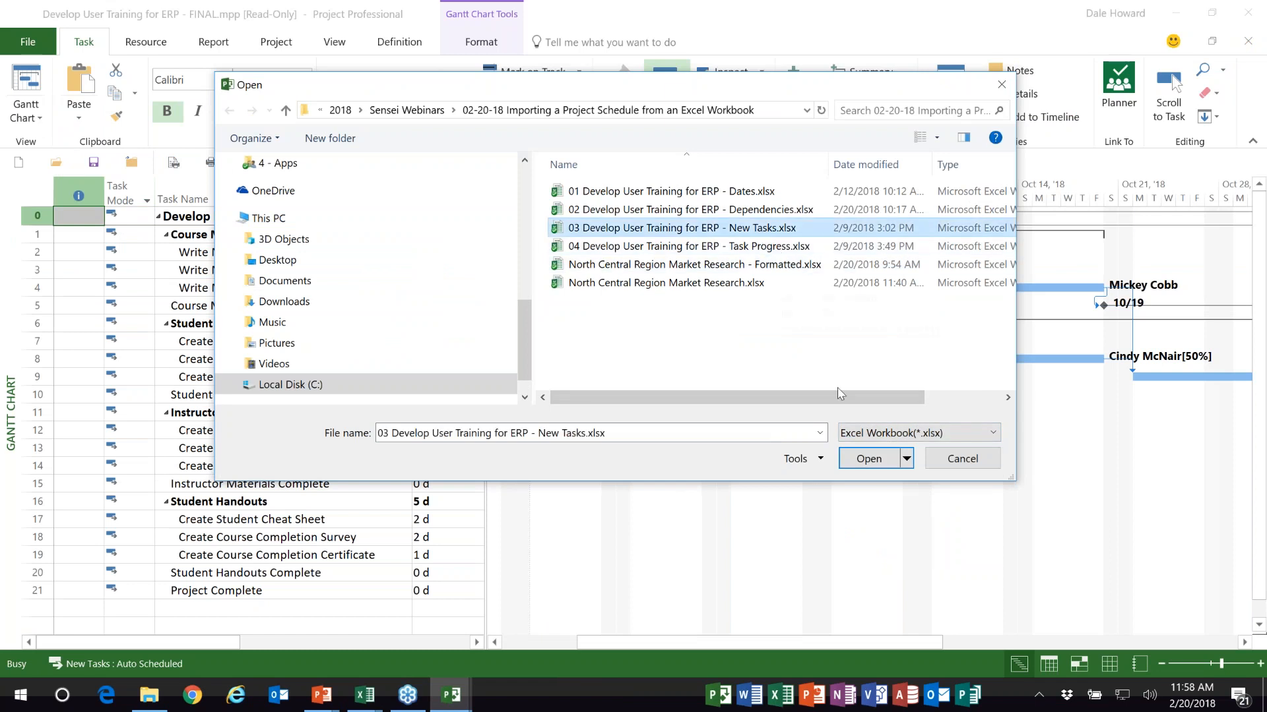
left_click(877, 464)
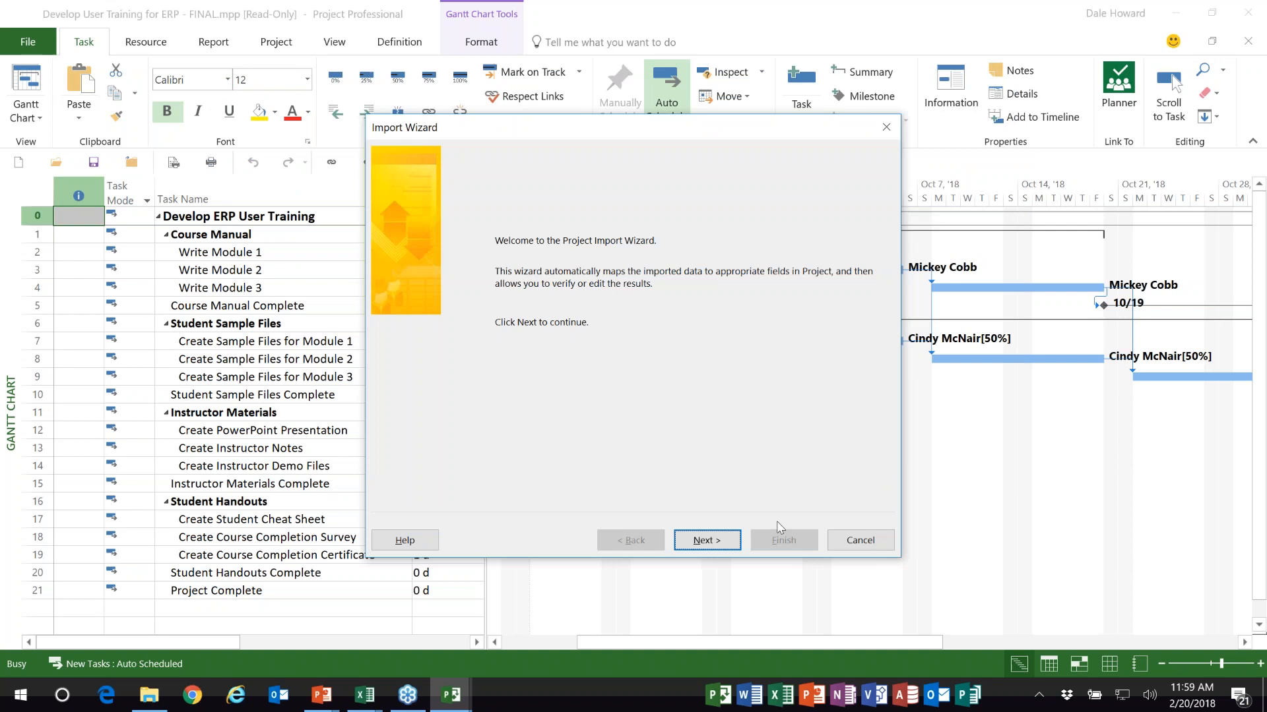
Step: Set the import to use a new map and append the data to the active project
left_click(704, 541)
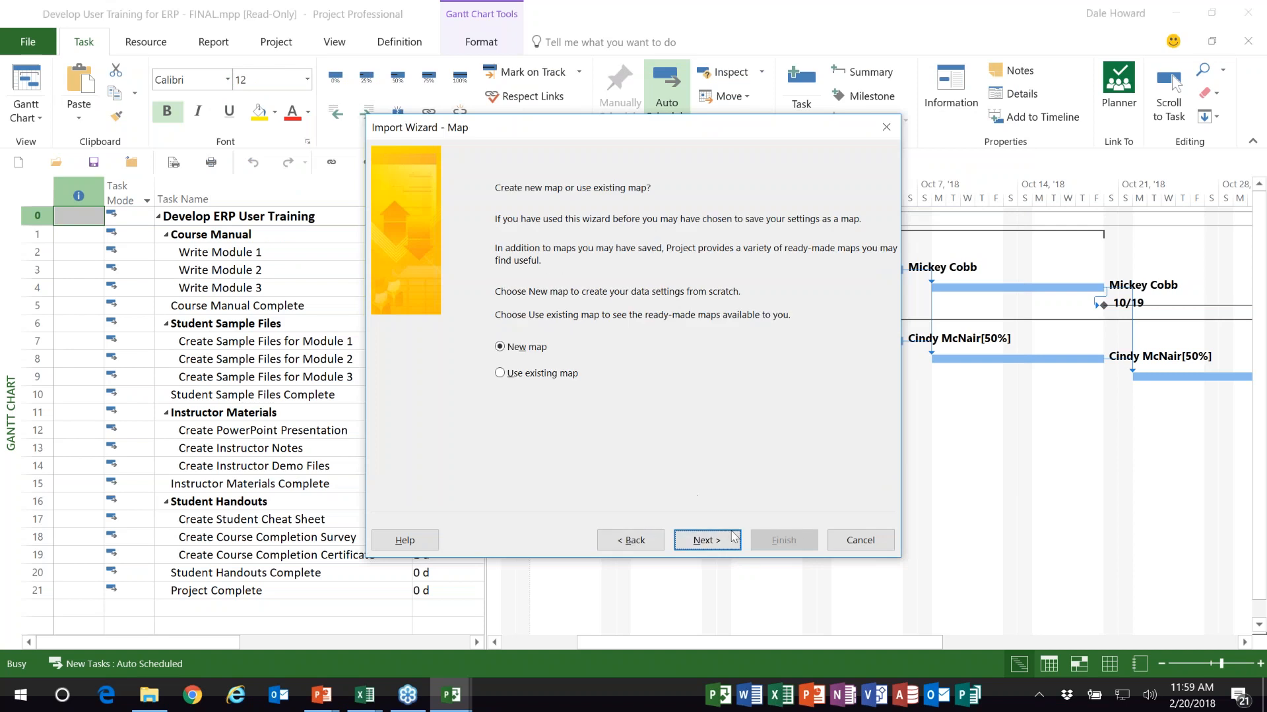
left_click(705, 541)
left_click(556, 293)
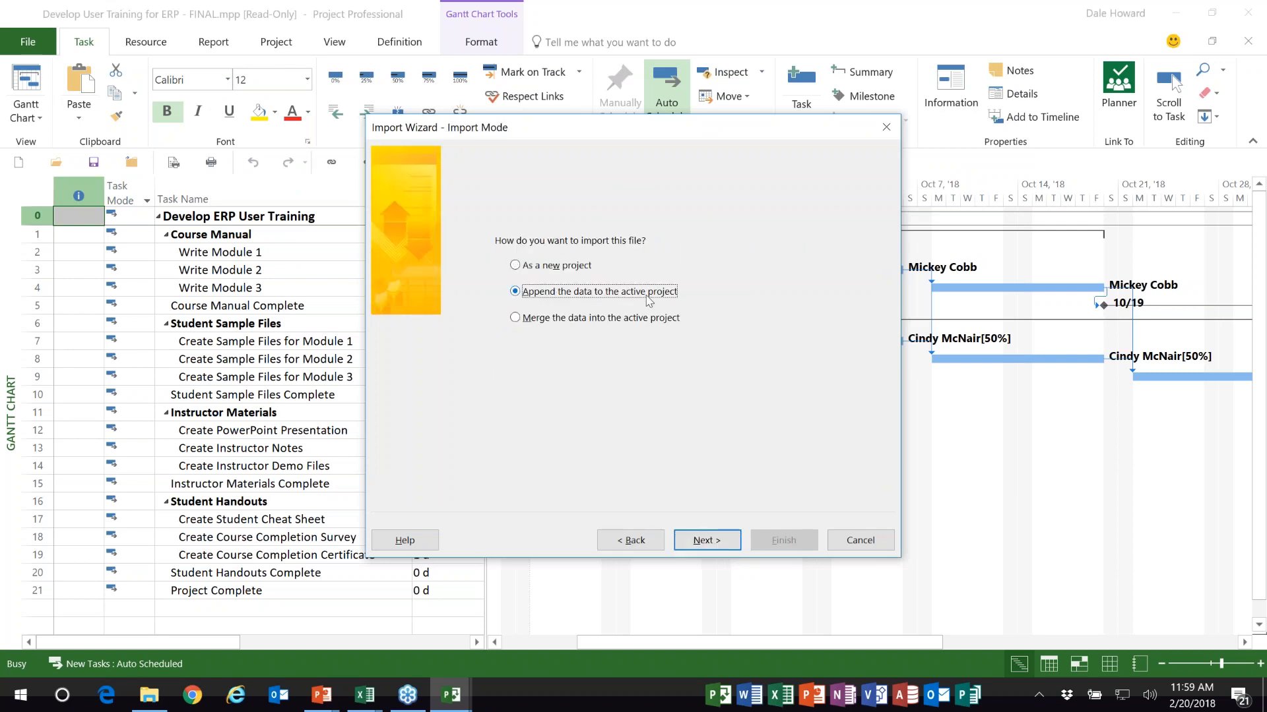
left_click(718, 540)
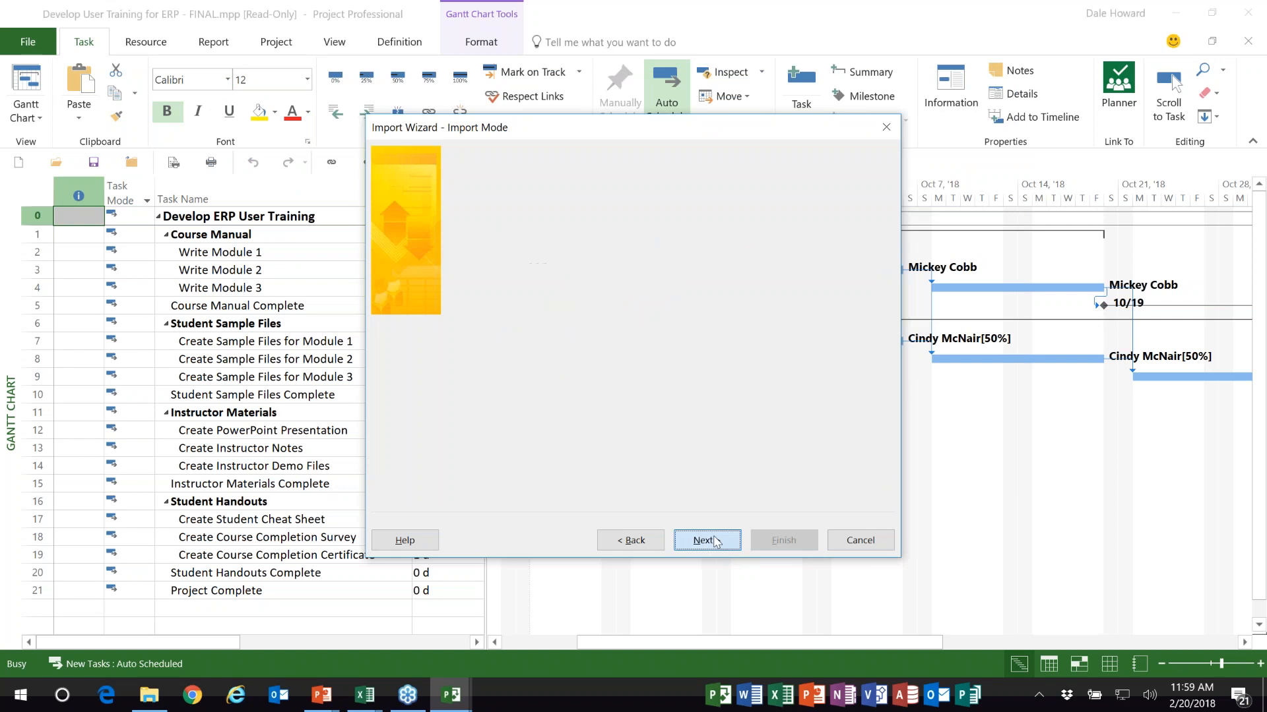
Step: Import the Tasks data from the Task_Data worksheet, finish the wizard, and select the appended task Write Module 4 at the schedule's end
left_click(516, 235)
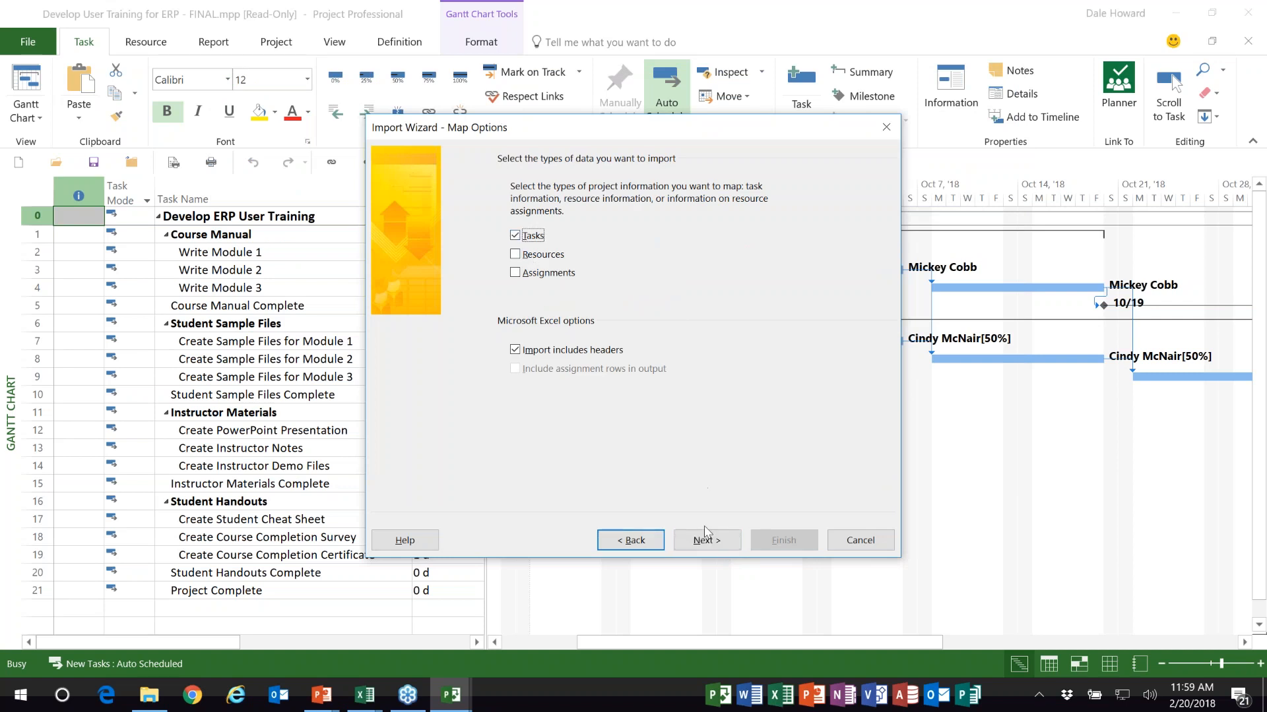
left_click(707, 540)
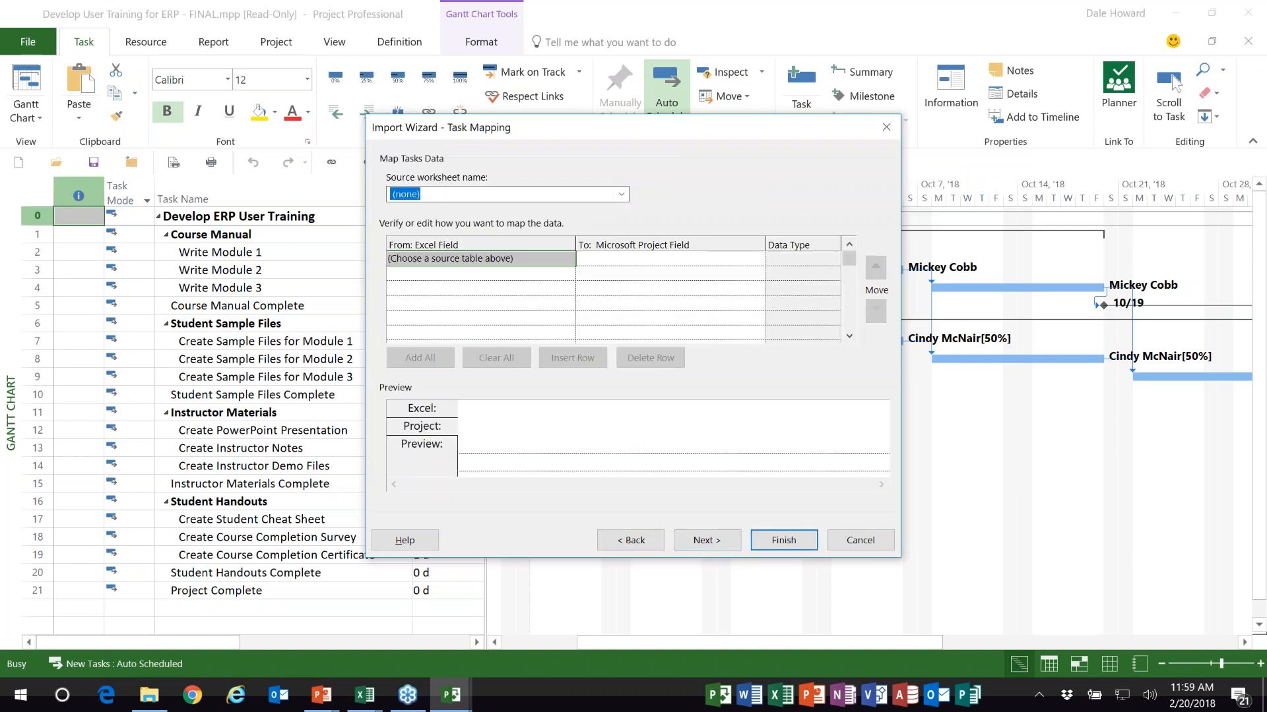
left_click(620, 194)
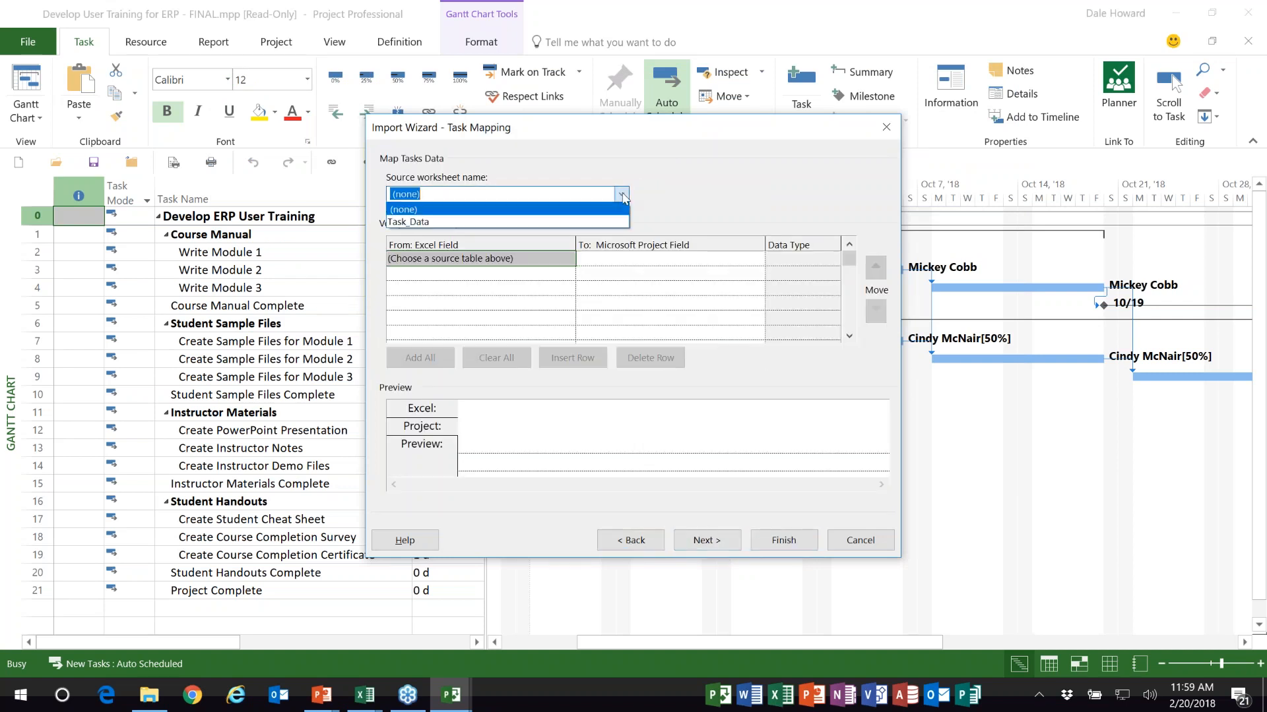
left_click(601, 227)
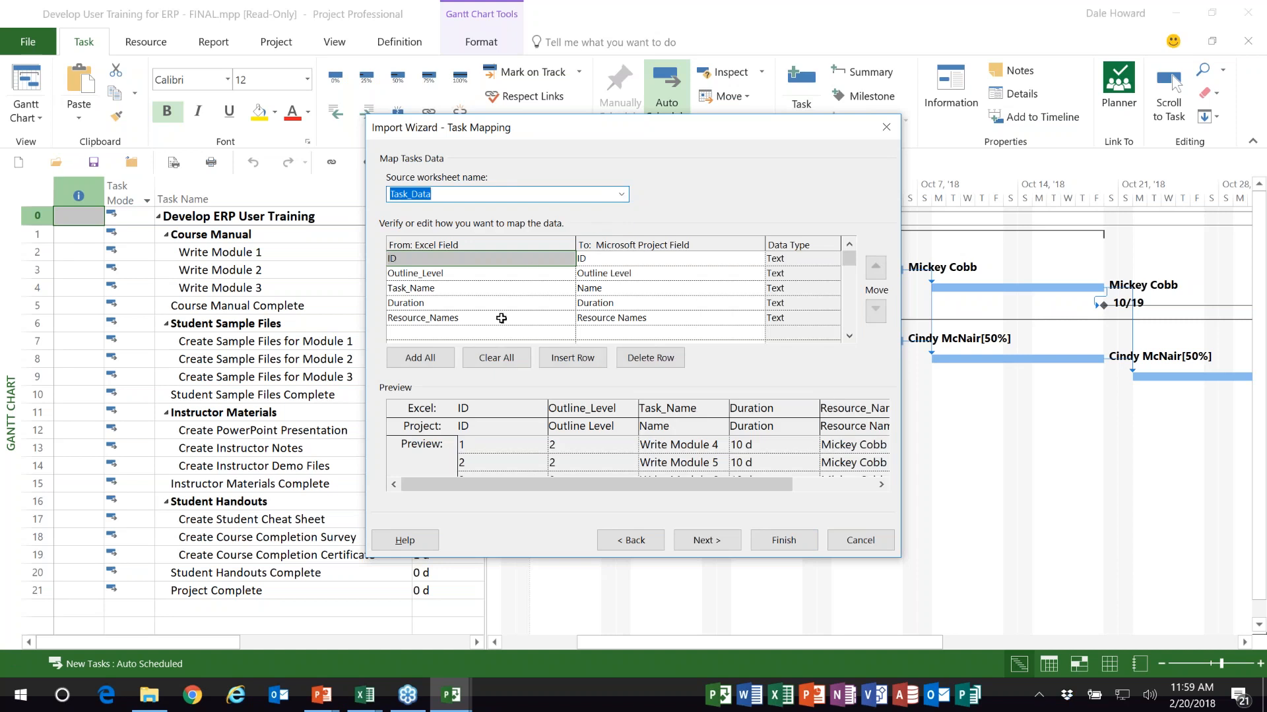
left_click(706, 541)
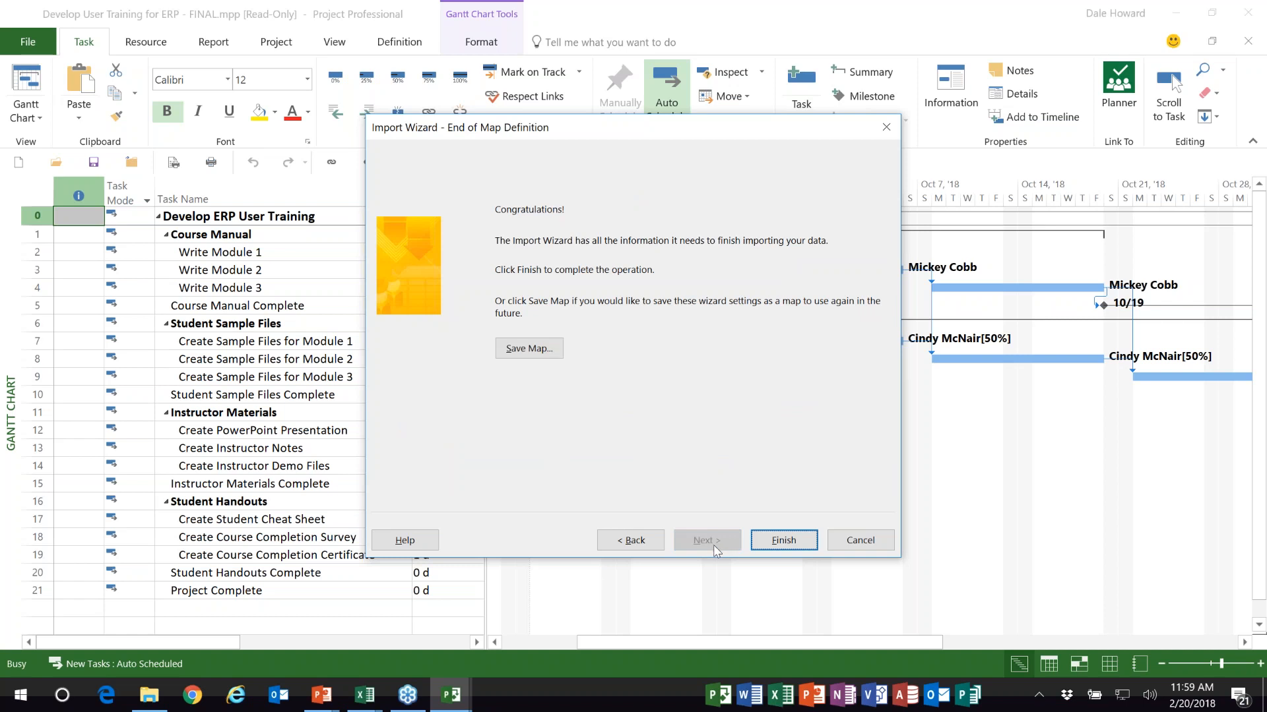
left_click(783, 540)
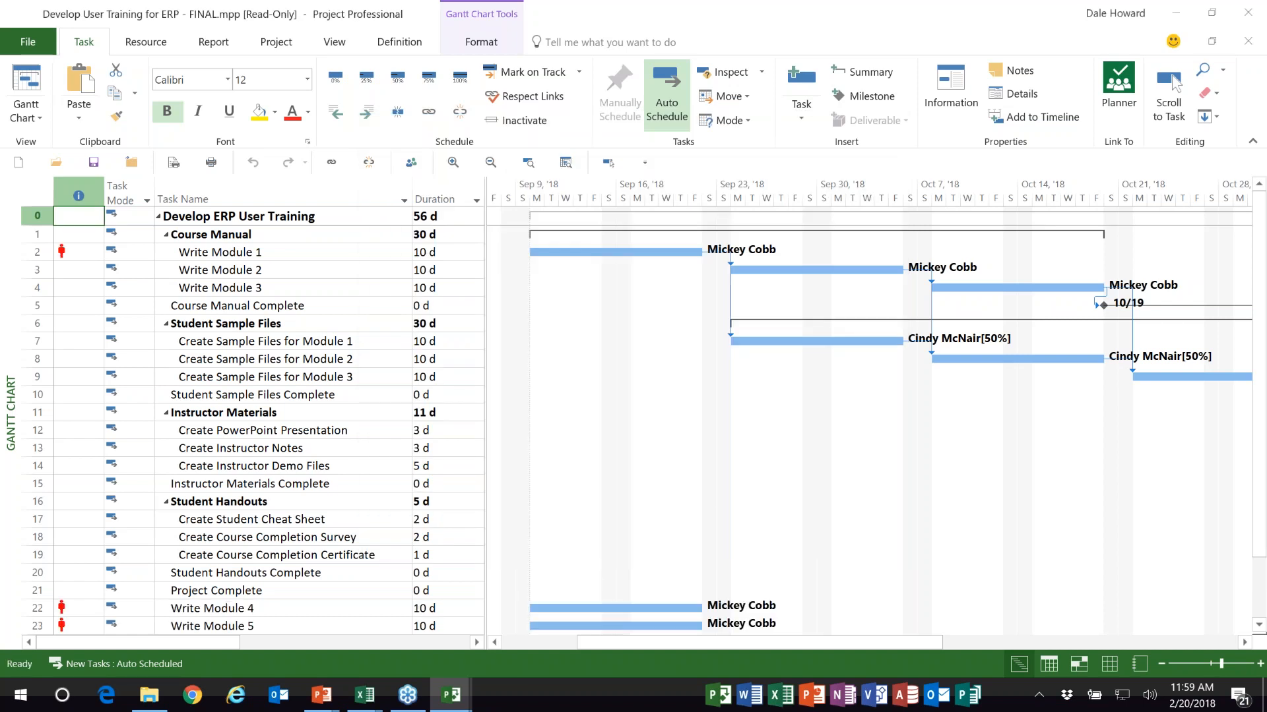
scroll(274, 311, "down", 1)
scroll(274, 311, "down", 3)
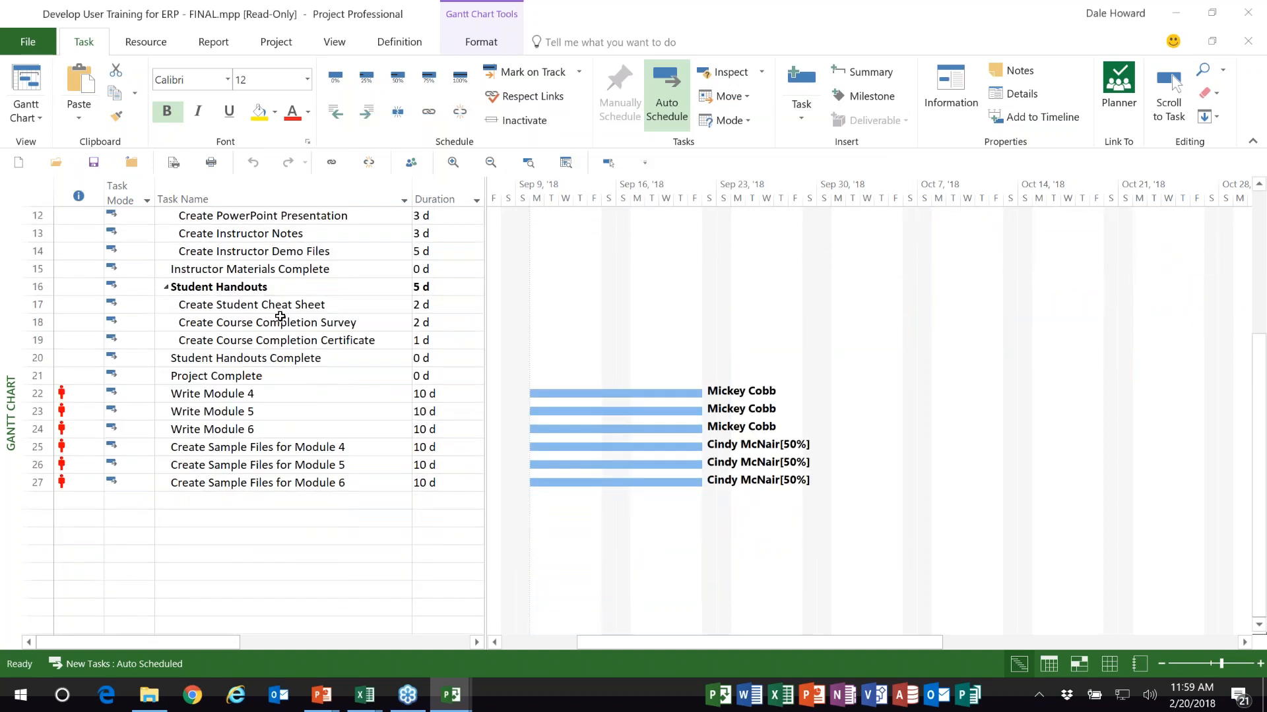
left_click(261, 394)
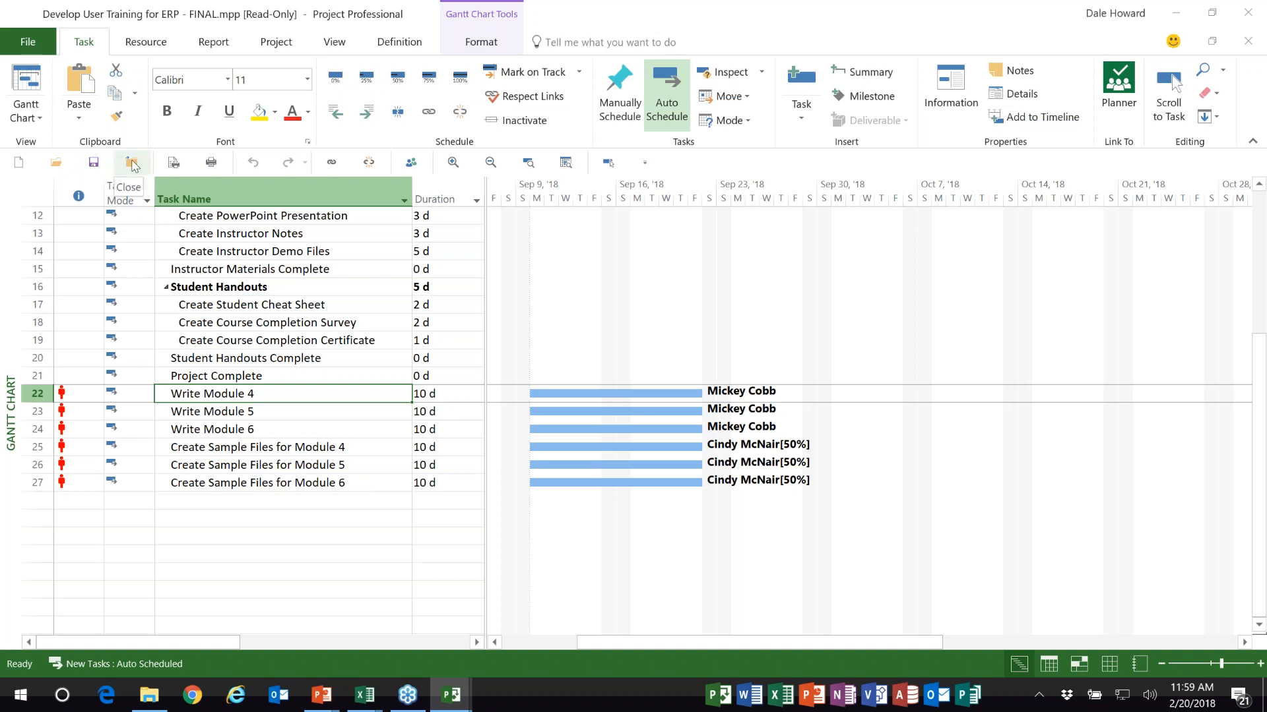
Step: Close the FINAL schedule without saving changes and reopen Develop User Training for ERP - FINAL.mpp
left_click(132, 165)
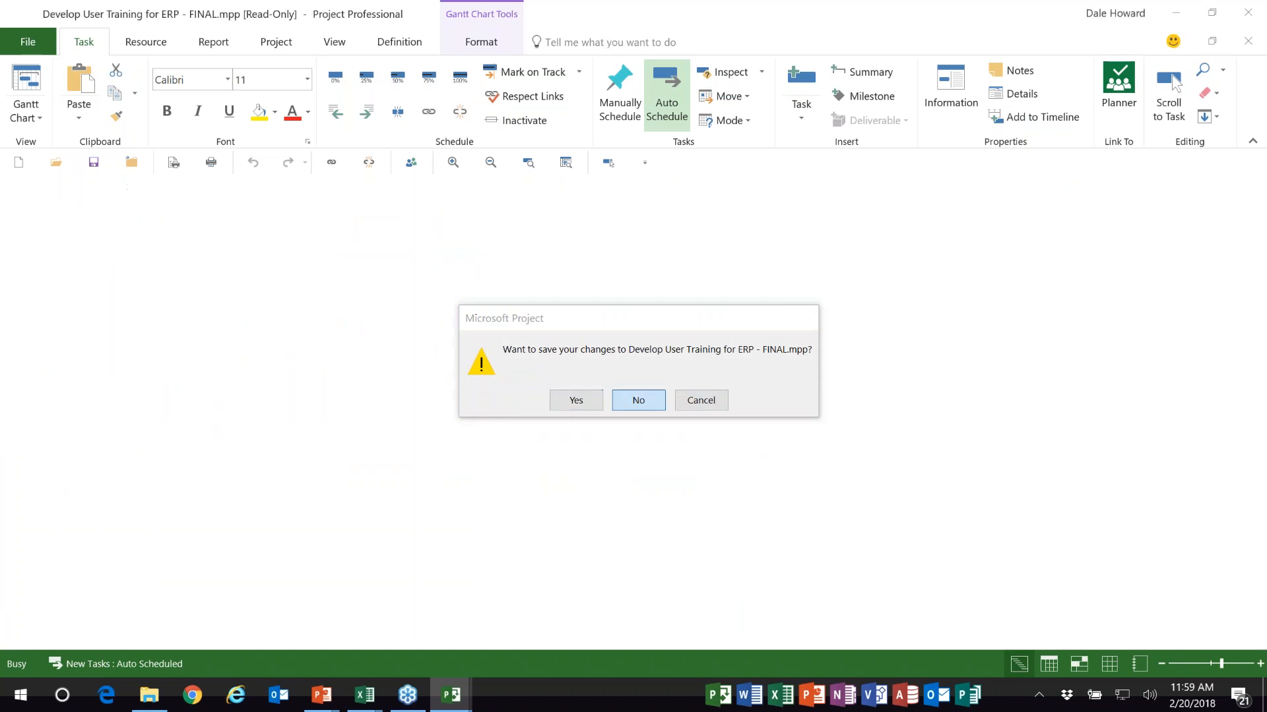
left_click(639, 401)
left_click(57, 163)
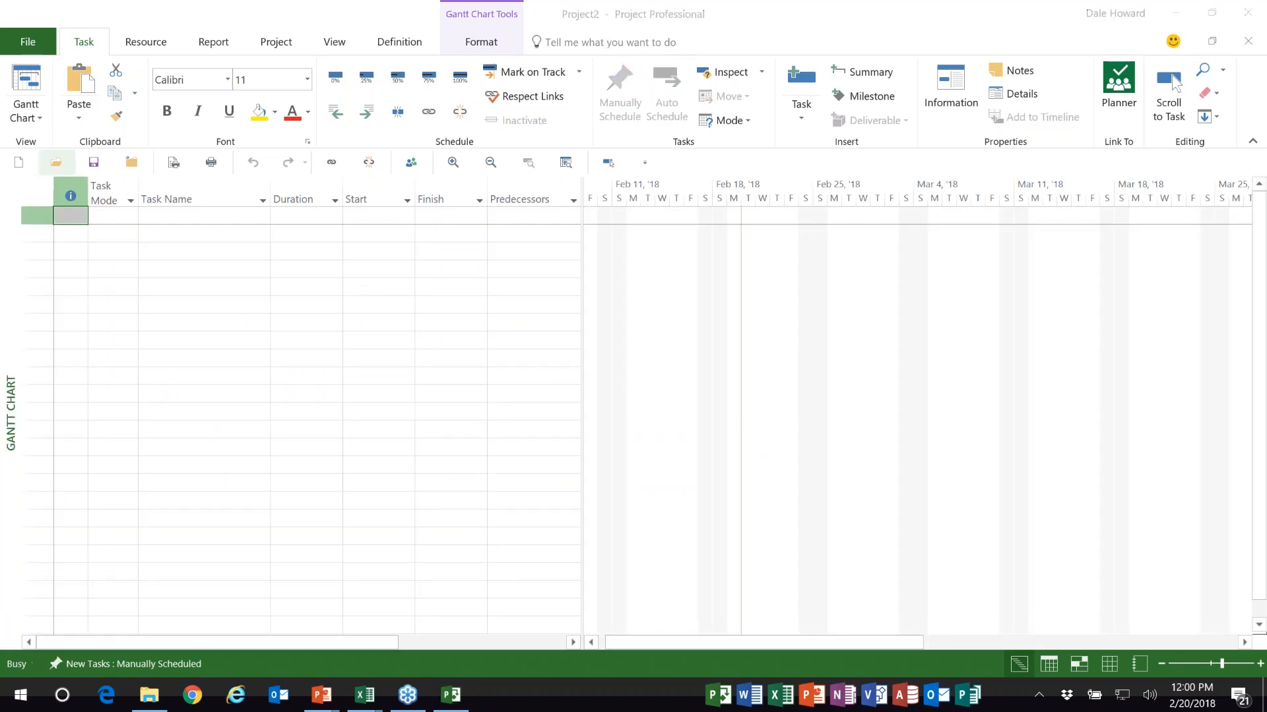
left_click(686, 192)
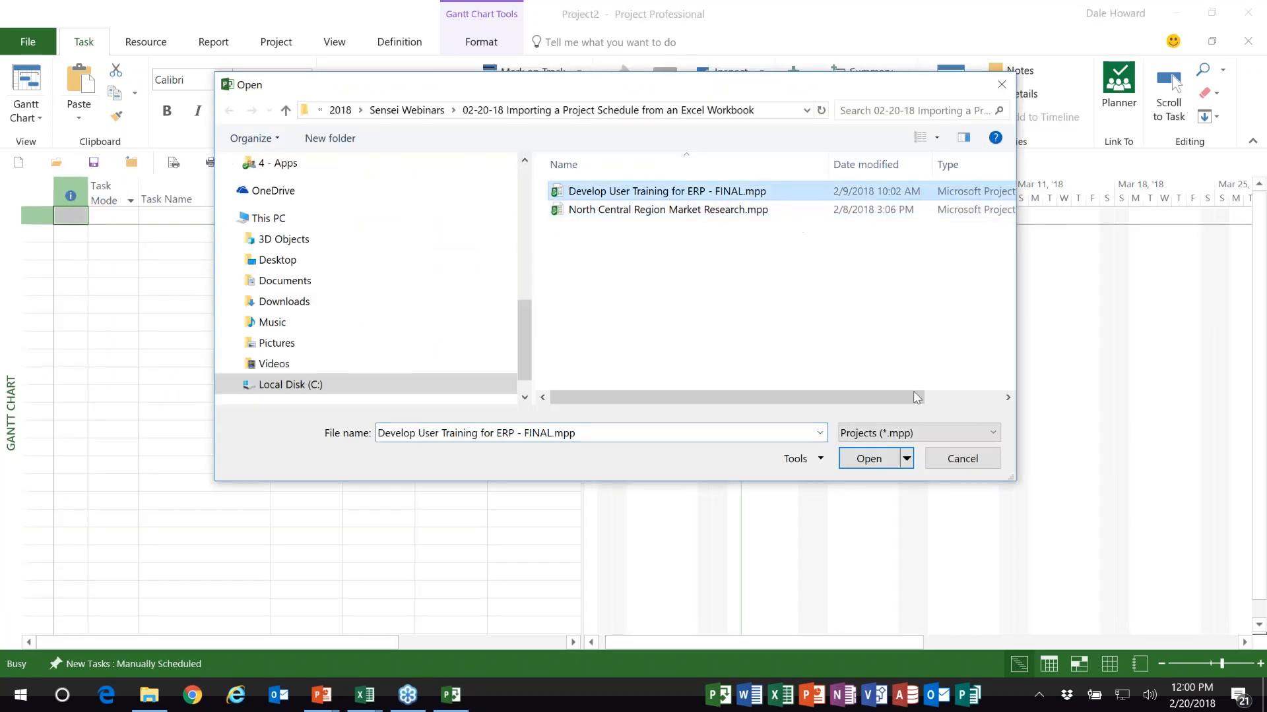
left_click(869, 459)
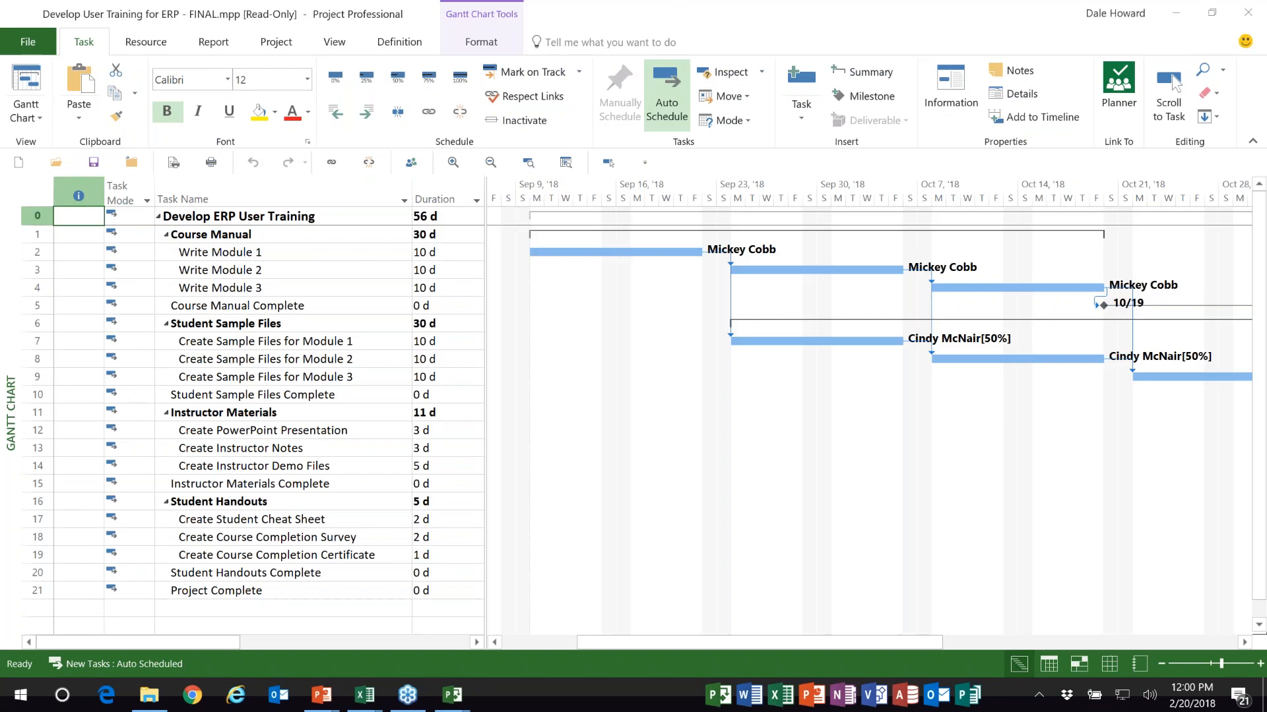
Step: Switch to Excel, close the New Tasks workbook, and open 04 Develop User Training for ERP - Task Progress.xlsx
mouse_move(366, 699)
left_click(455, 621)
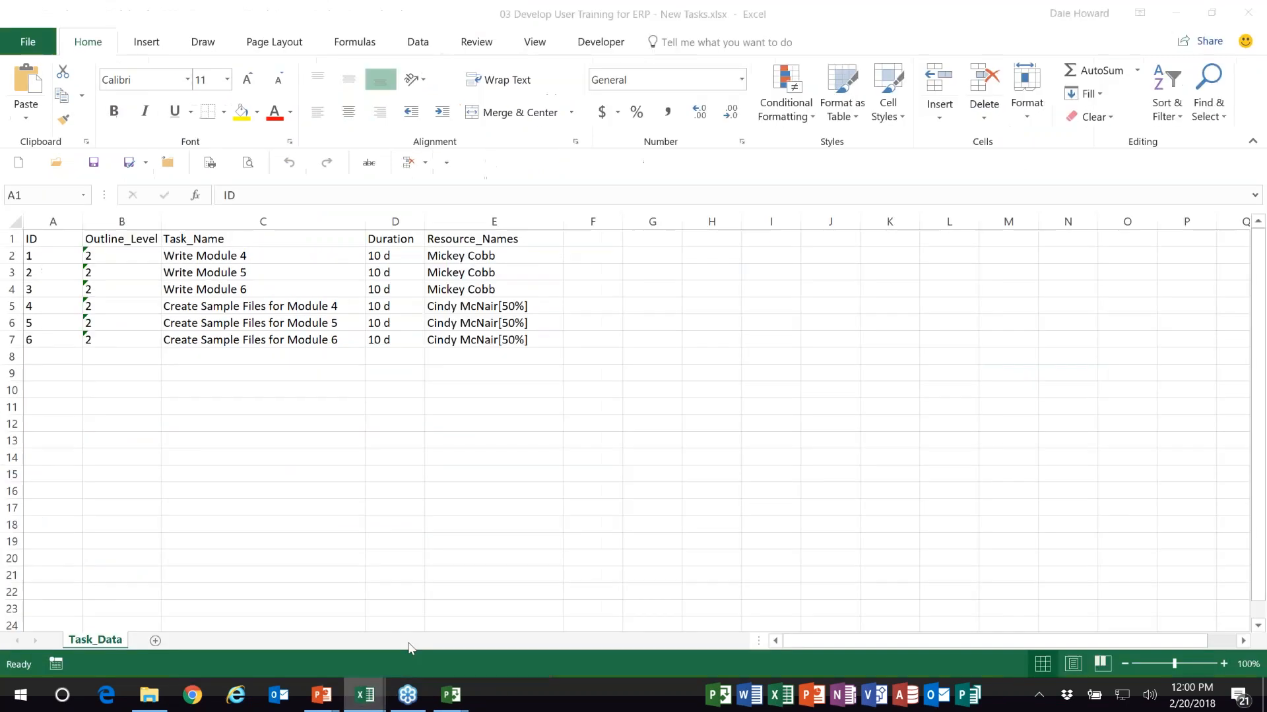
left_click(167, 163)
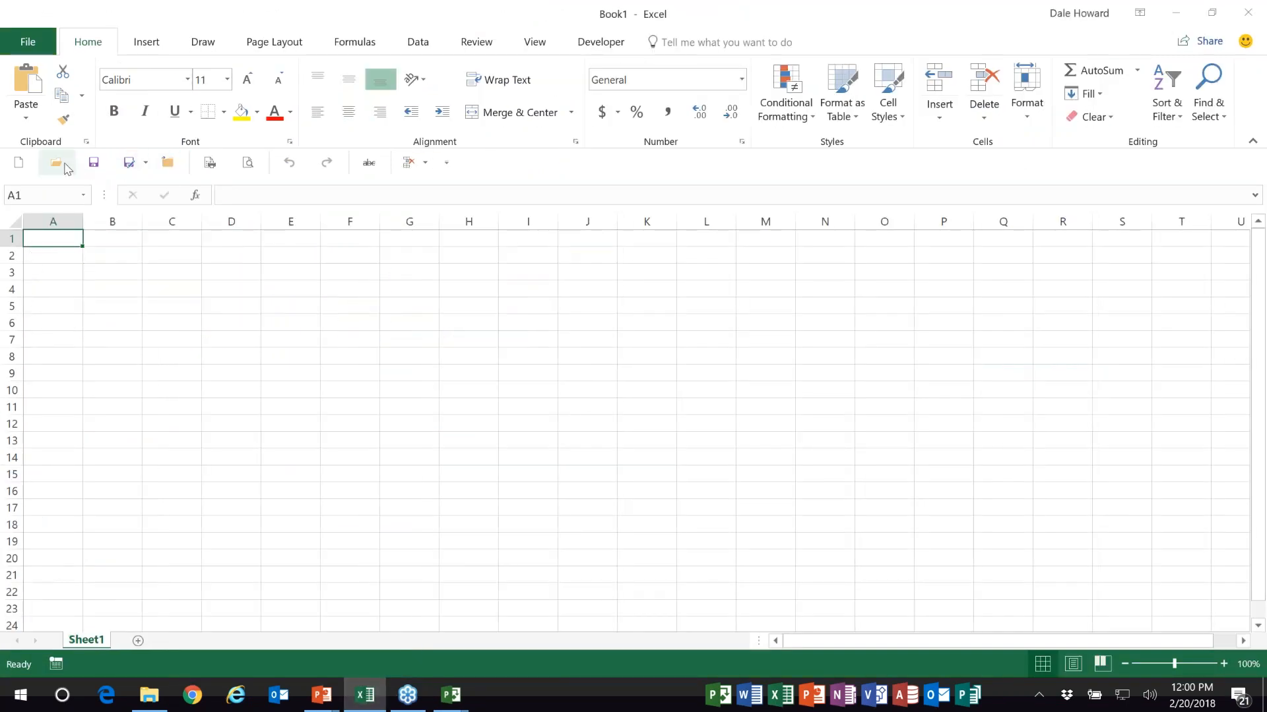
left_click(65, 165)
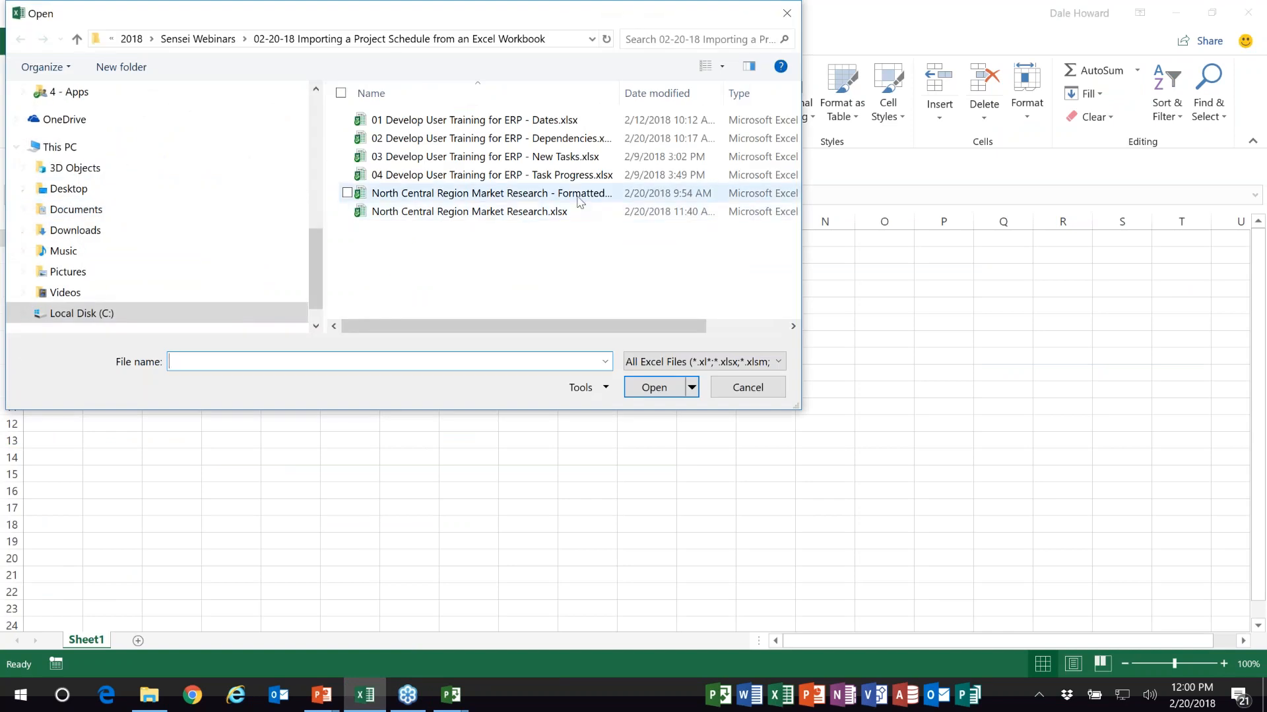
left_click(579, 176)
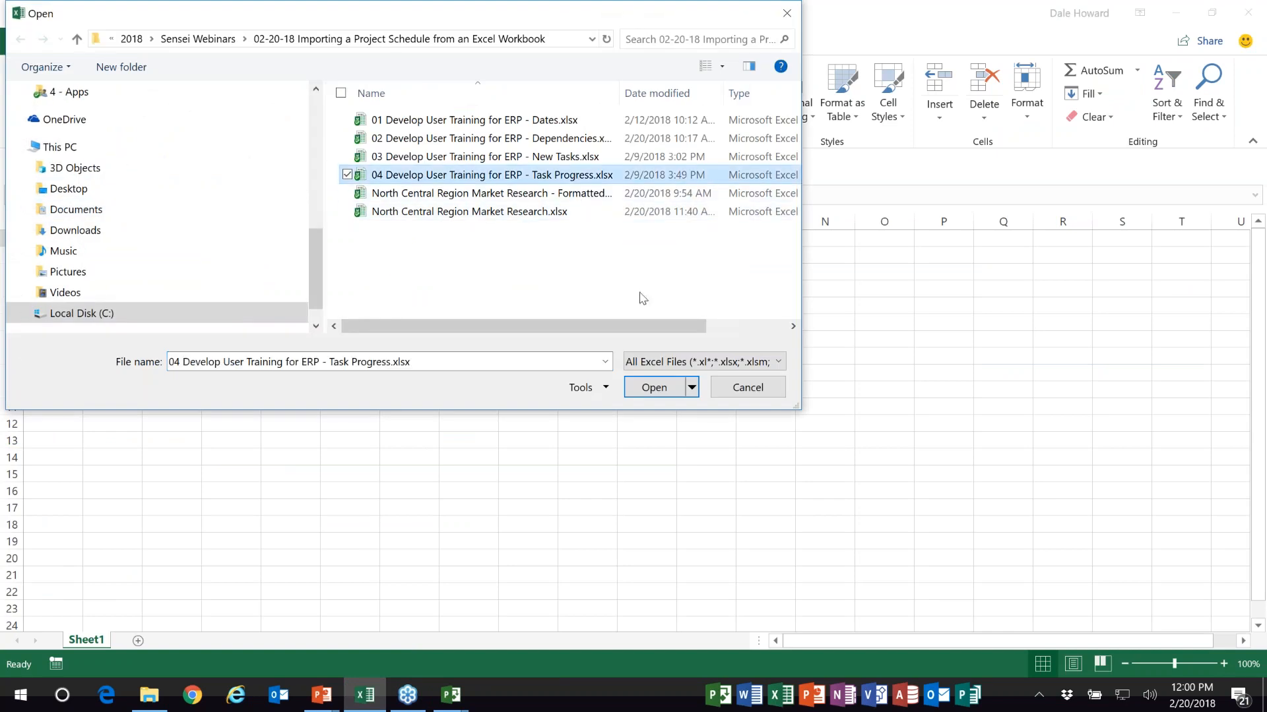
left_click(666, 388)
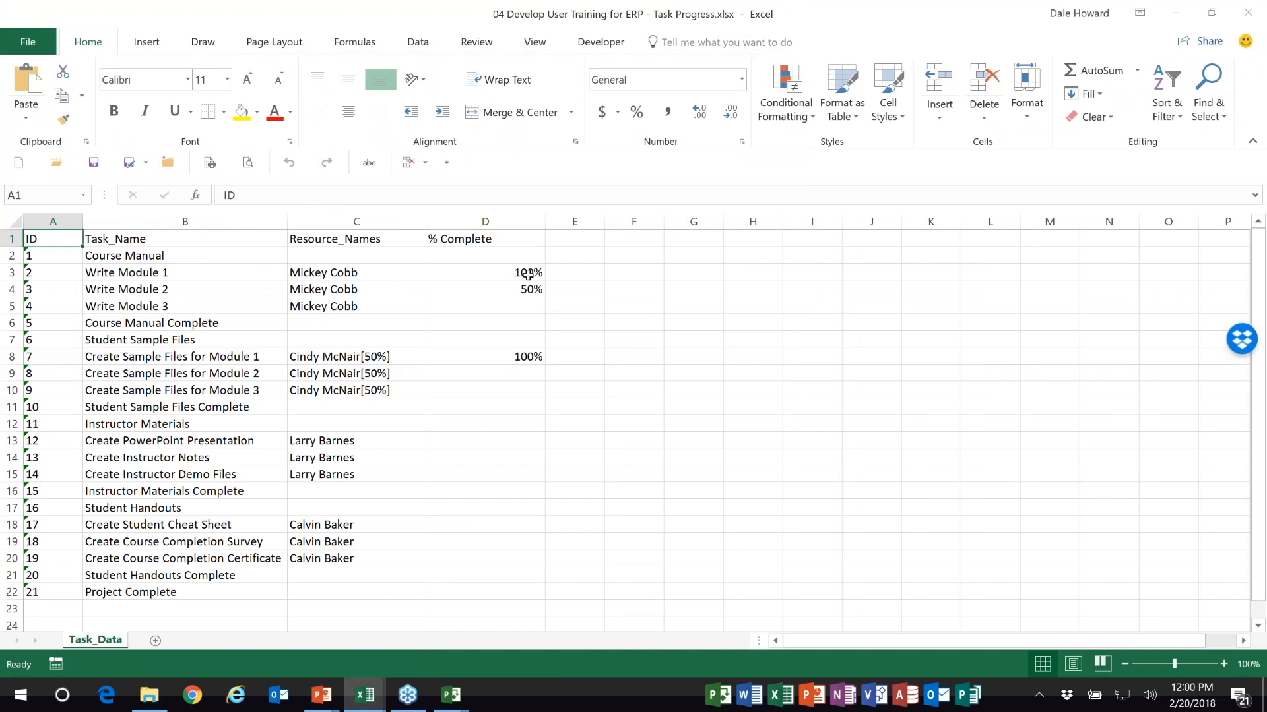
Step: Switch to the PowerPoint slide show and advance to the slide Importing Task Progress from Excel
key("alt+Tab")
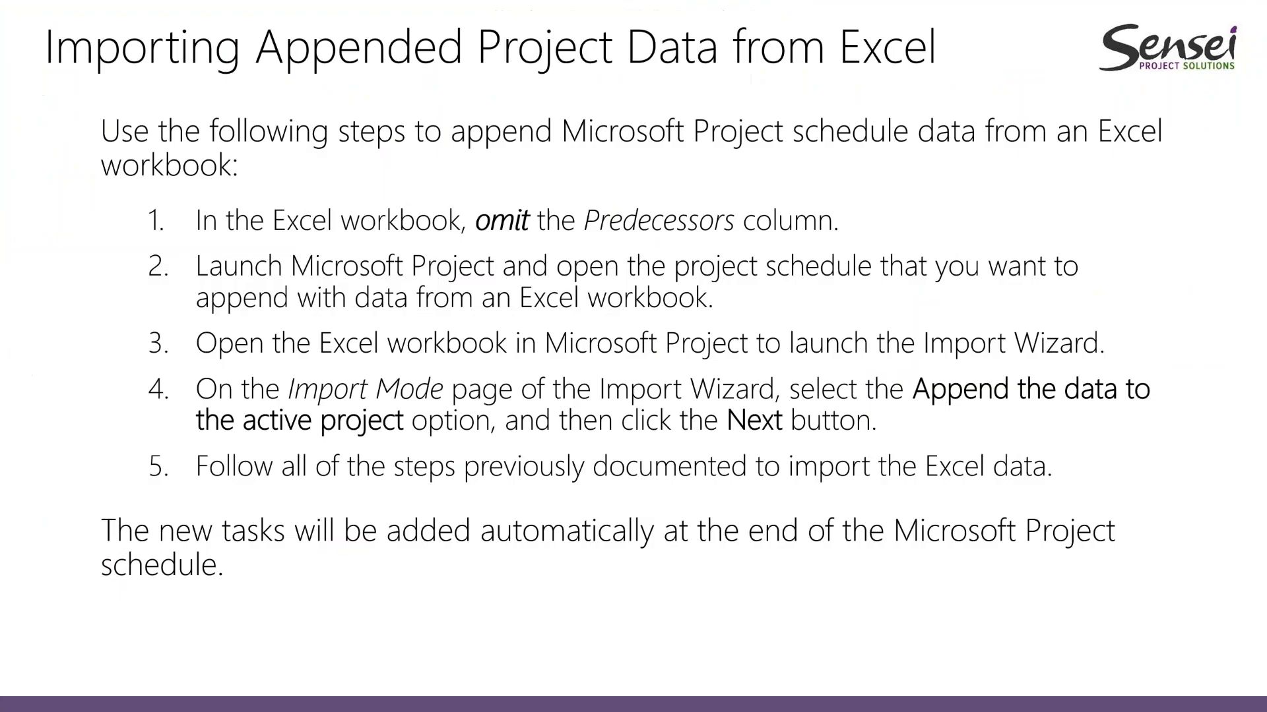
key("Right")
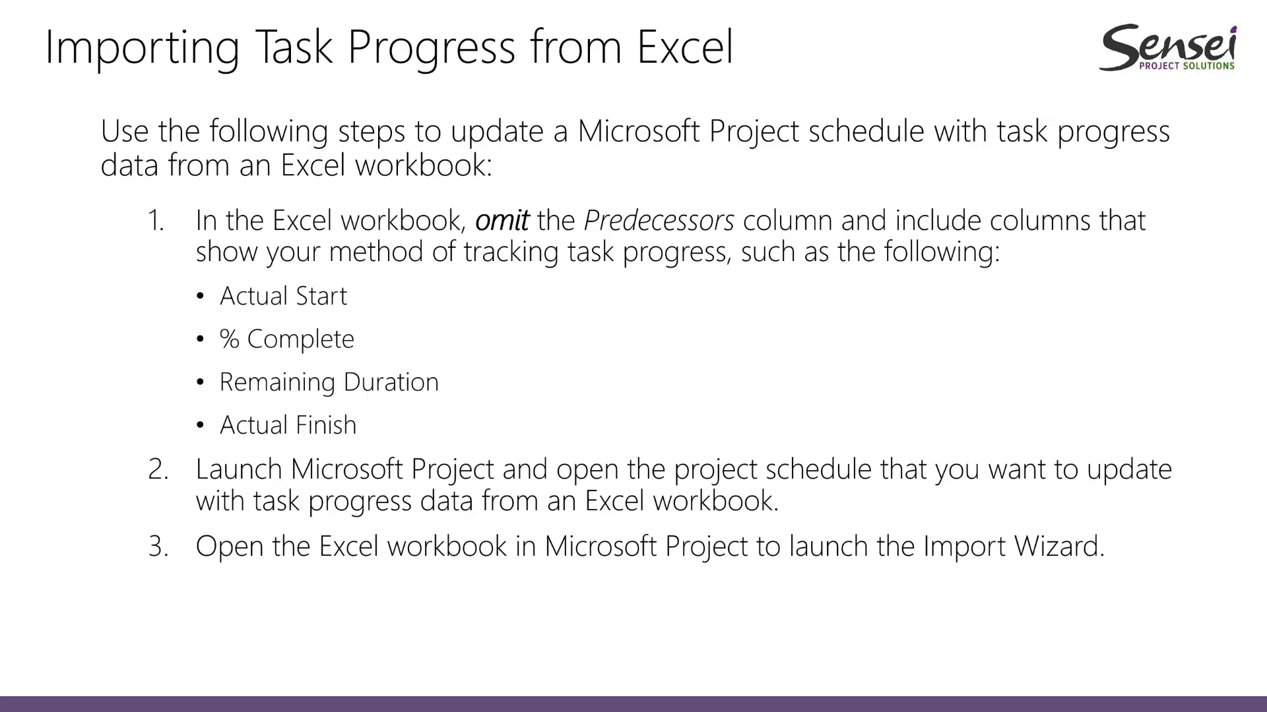
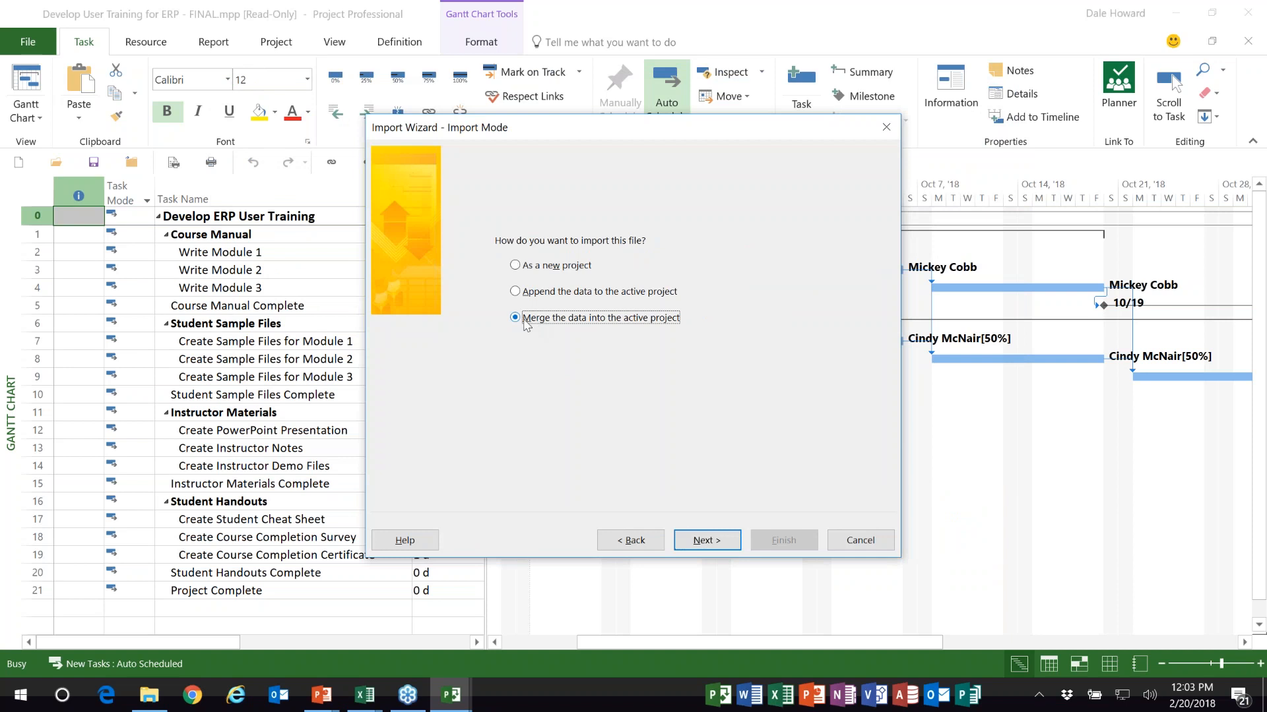
Step: Continue the merge import in Project with the Tasks data type and map the Task_Data worksheet as its source
left_click(719, 539)
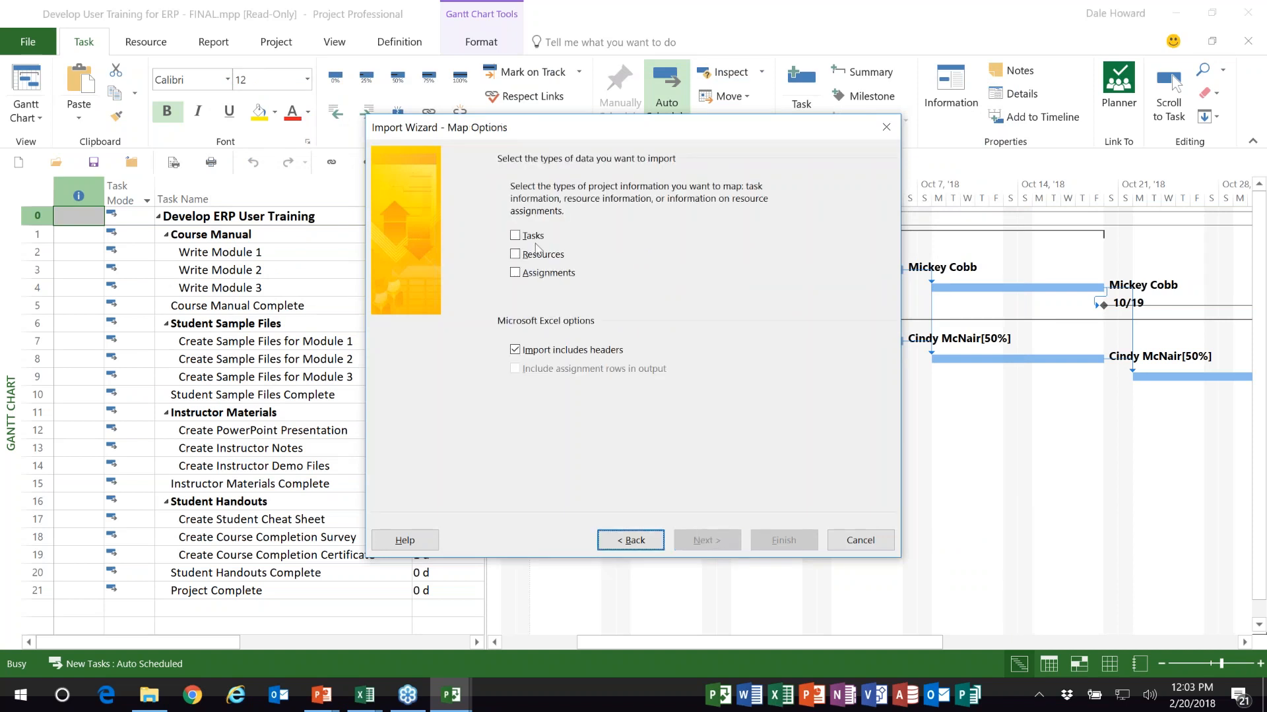
left_click(516, 236)
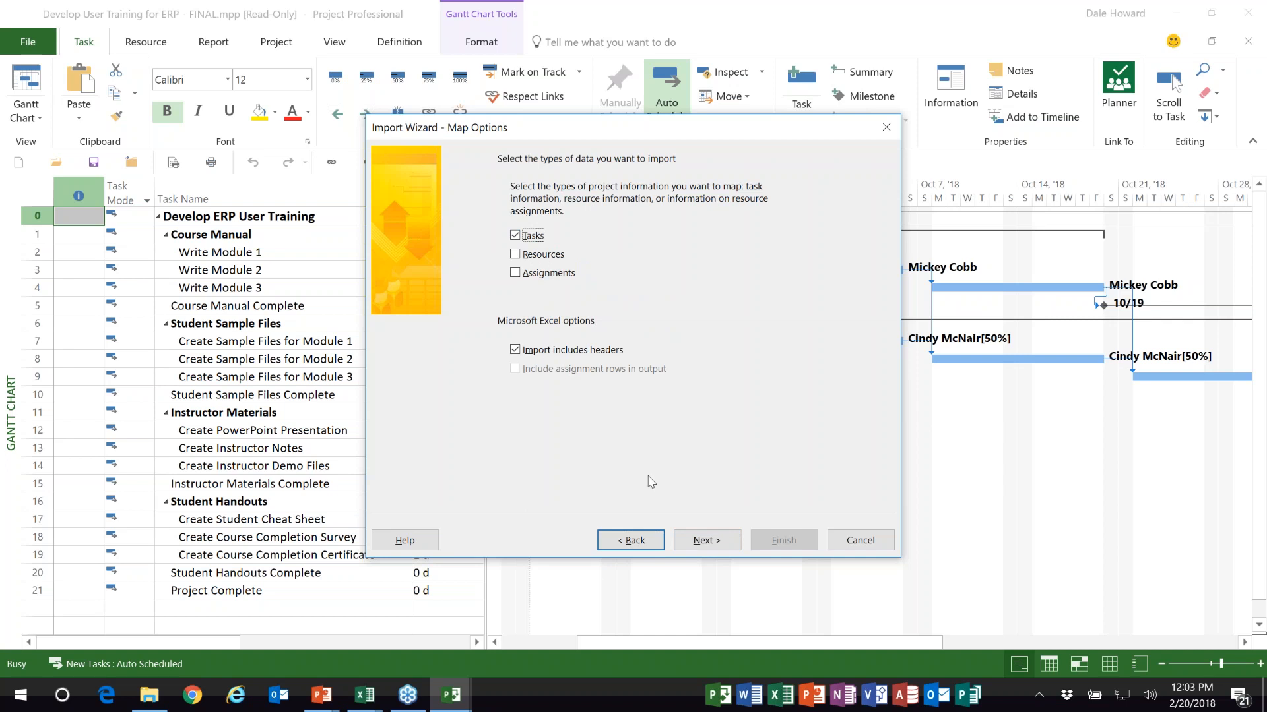
left_click(705, 541)
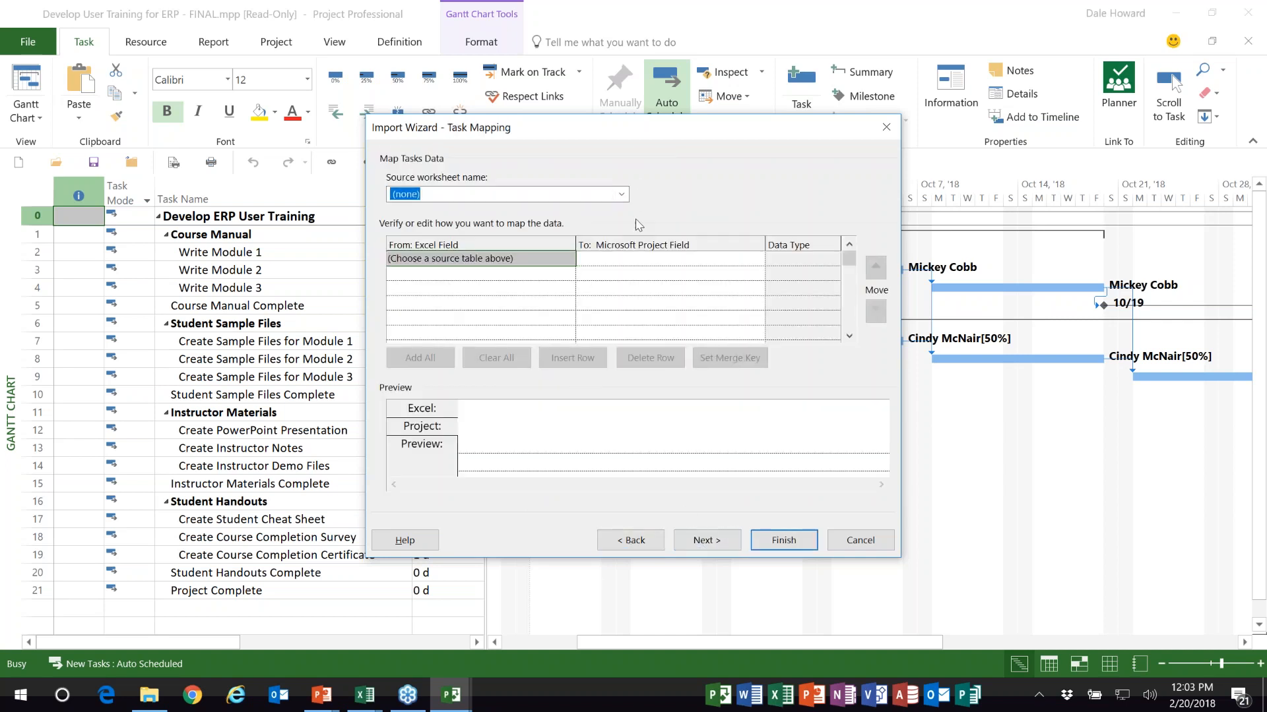
left_click(620, 195)
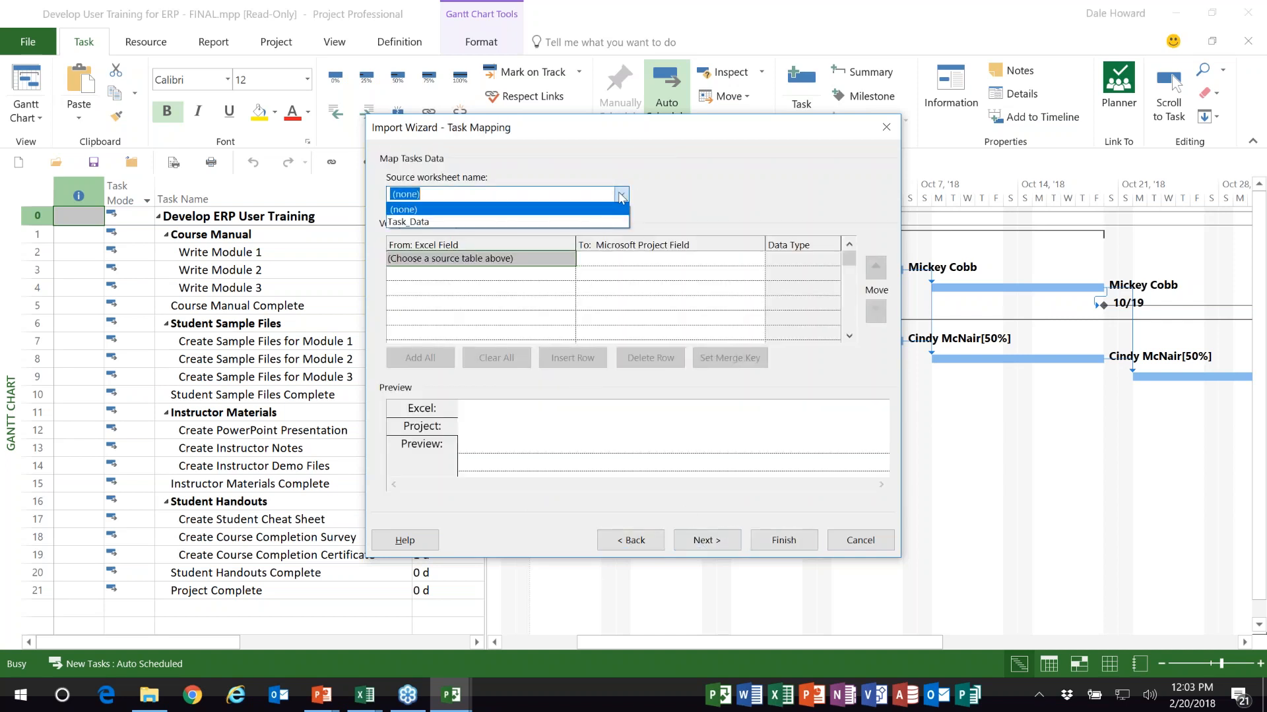
left_click(593, 225)
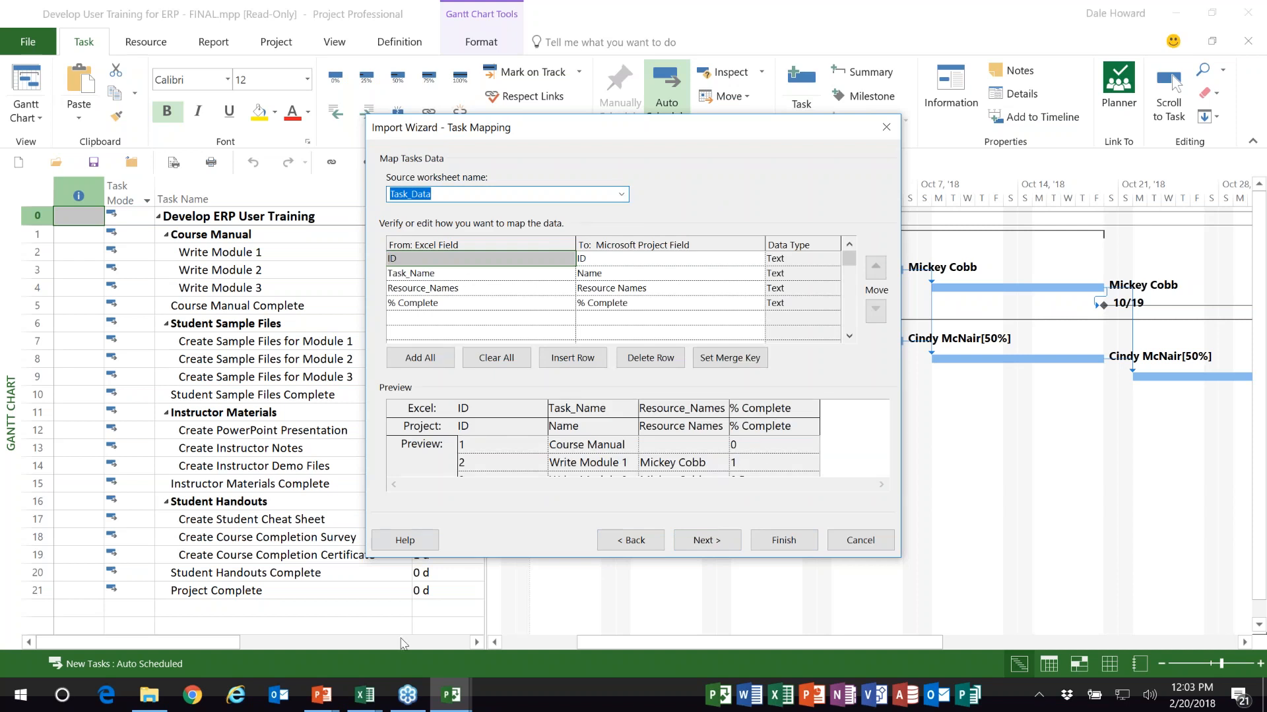
Step: Switch to Excel and review the ID and % Complete columns in the Task Progress workbook
mouse_move(369, 694)
left_click(449, 613)
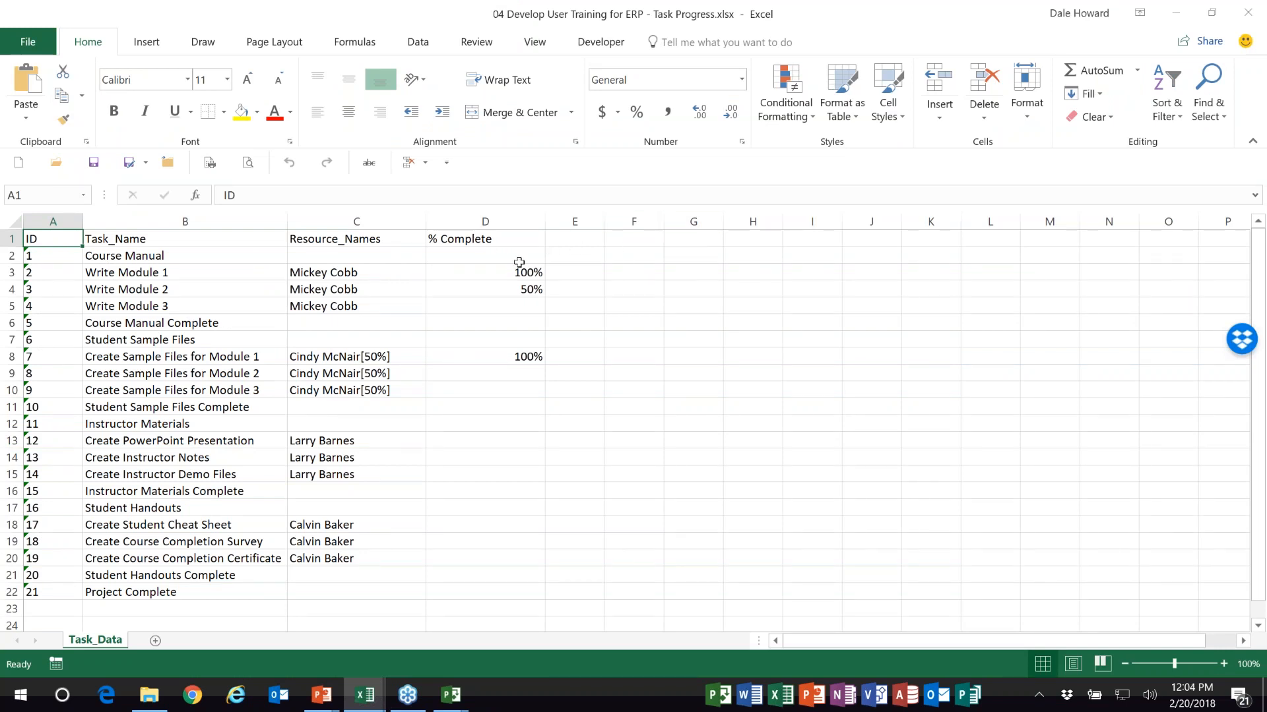
Step: Switch to Project and try to proceed from the Task Mapping page without a merge key
left_click(451, 695)
left_click(527, 640)
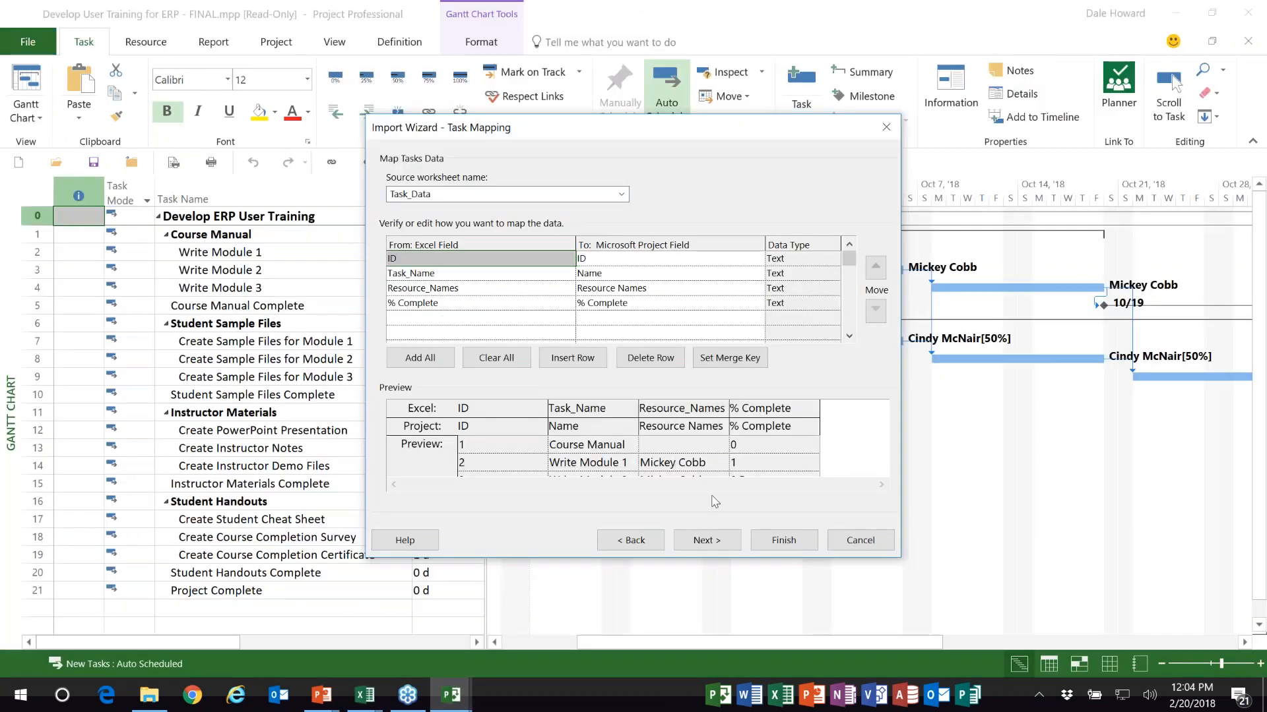
left_click(704, 542)
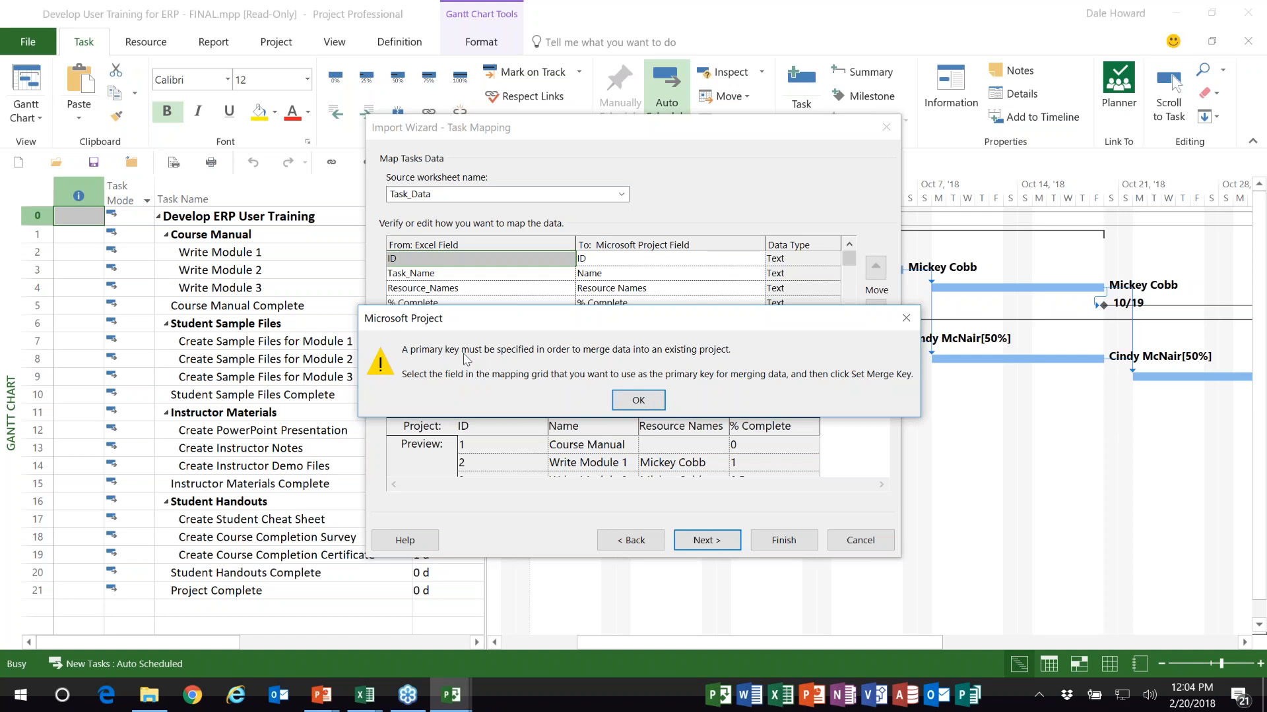
left_click(648, 403)
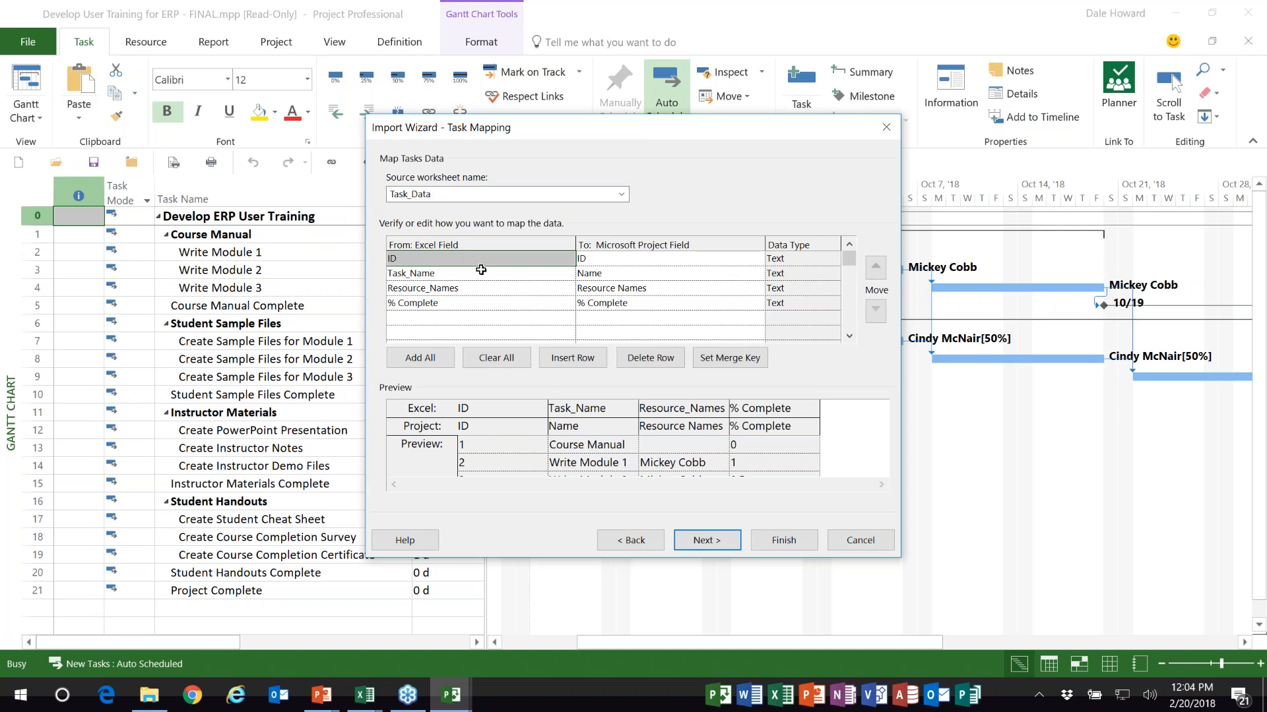
Step: Check the ID column in the Excel workbook, then set the ID field as the merge key and continue to the end of the map definition
left_click(430, 261)
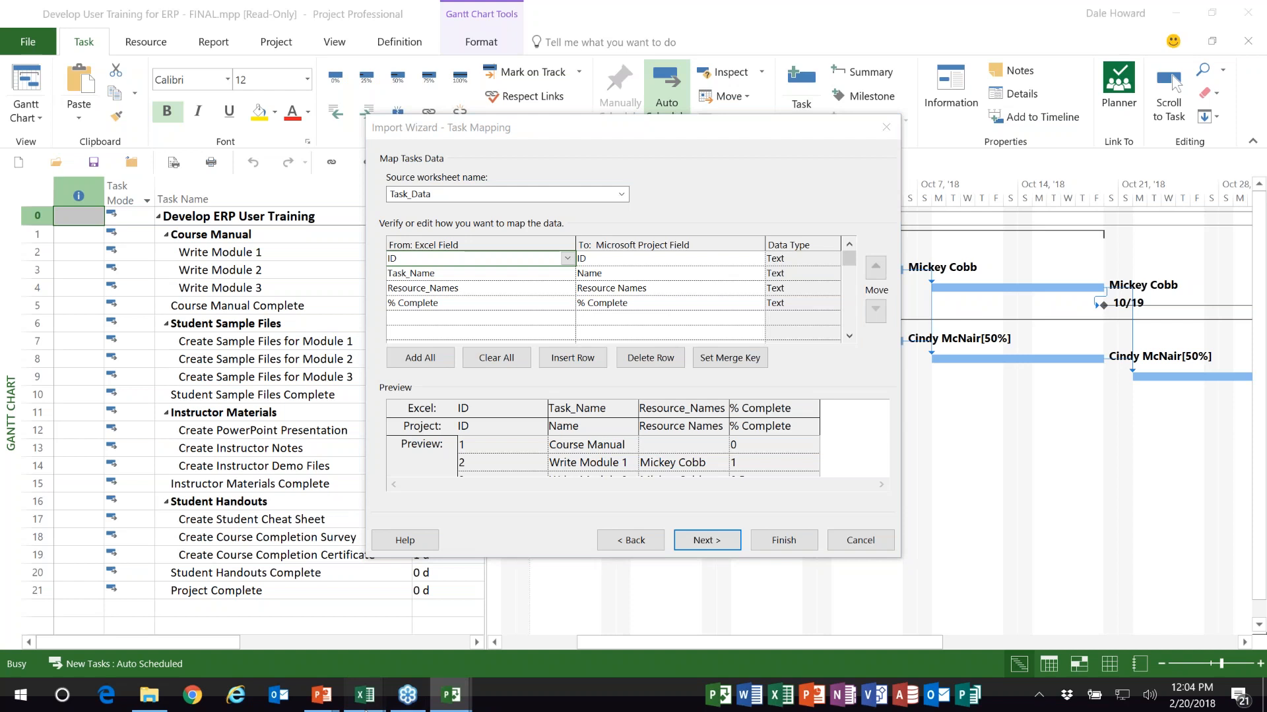
mouse_move(365, 700)
left_click(427, 653)
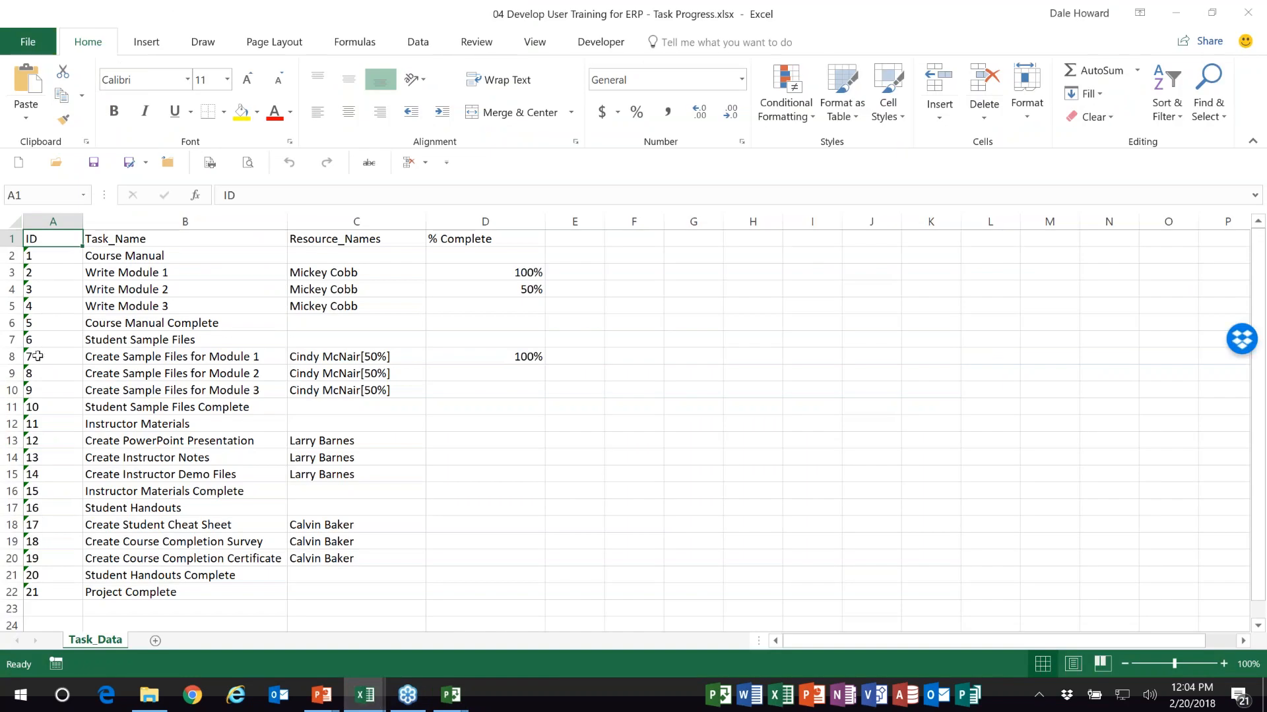
mouse_move(451, 698)
left_click(544, 636)
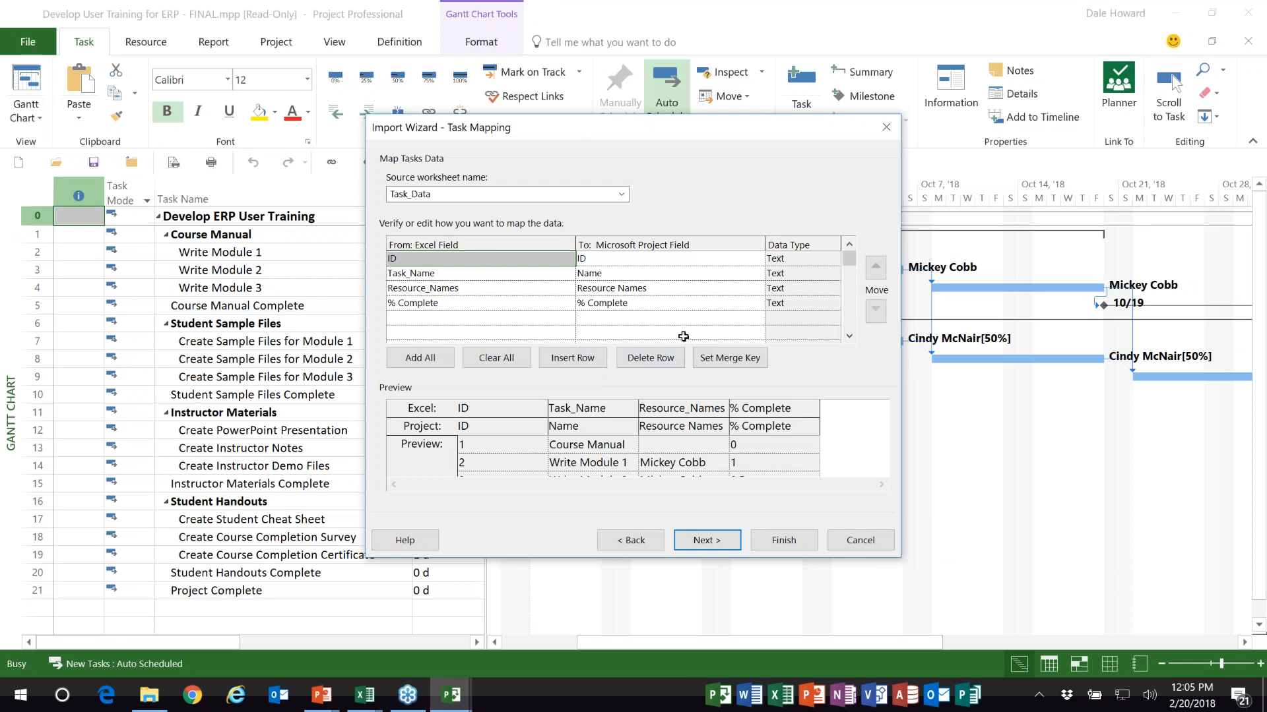
left_click(729, 360)
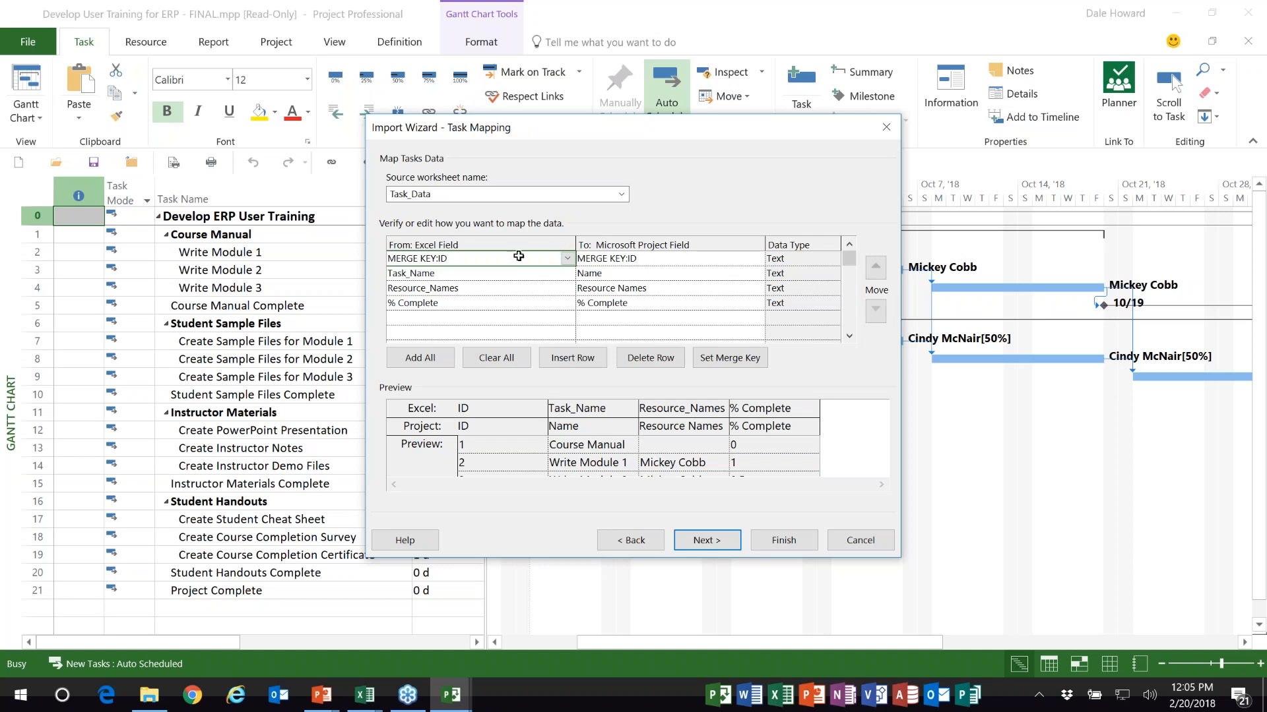
left_click(716, 547)
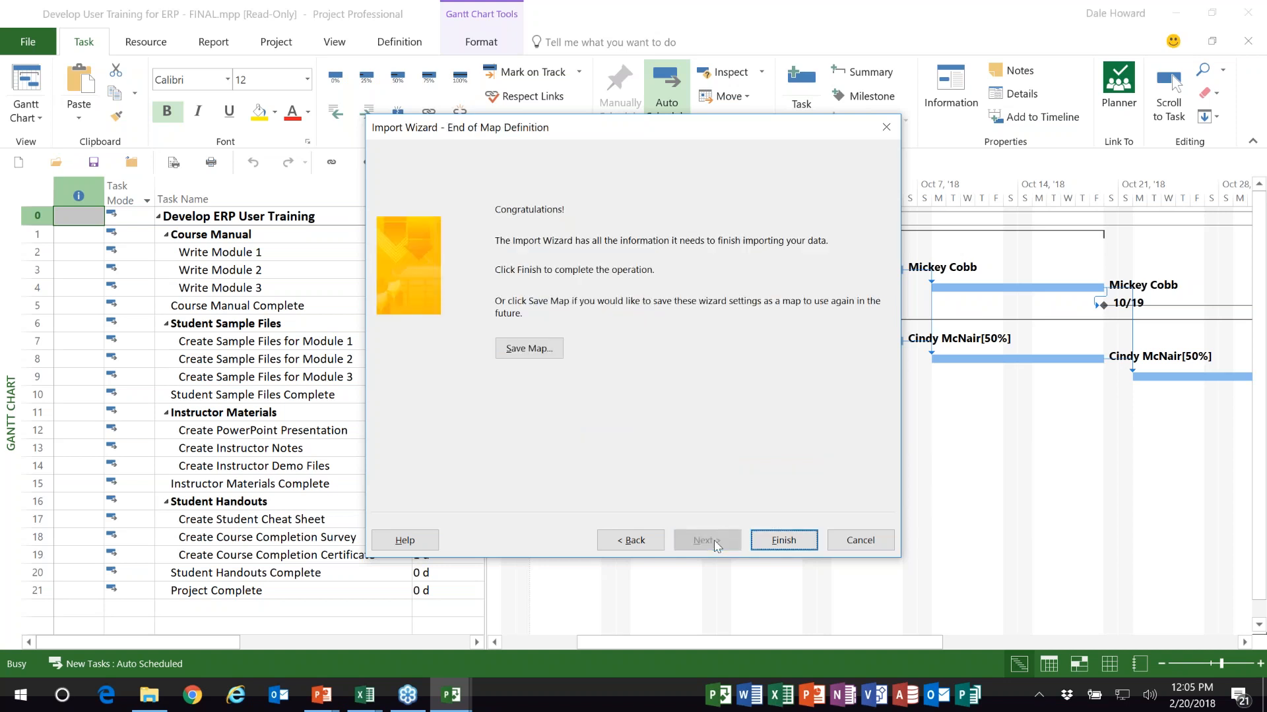
Step: Save the import settings as a map named Import Task Progress and finish the import
left_click(545, 350)
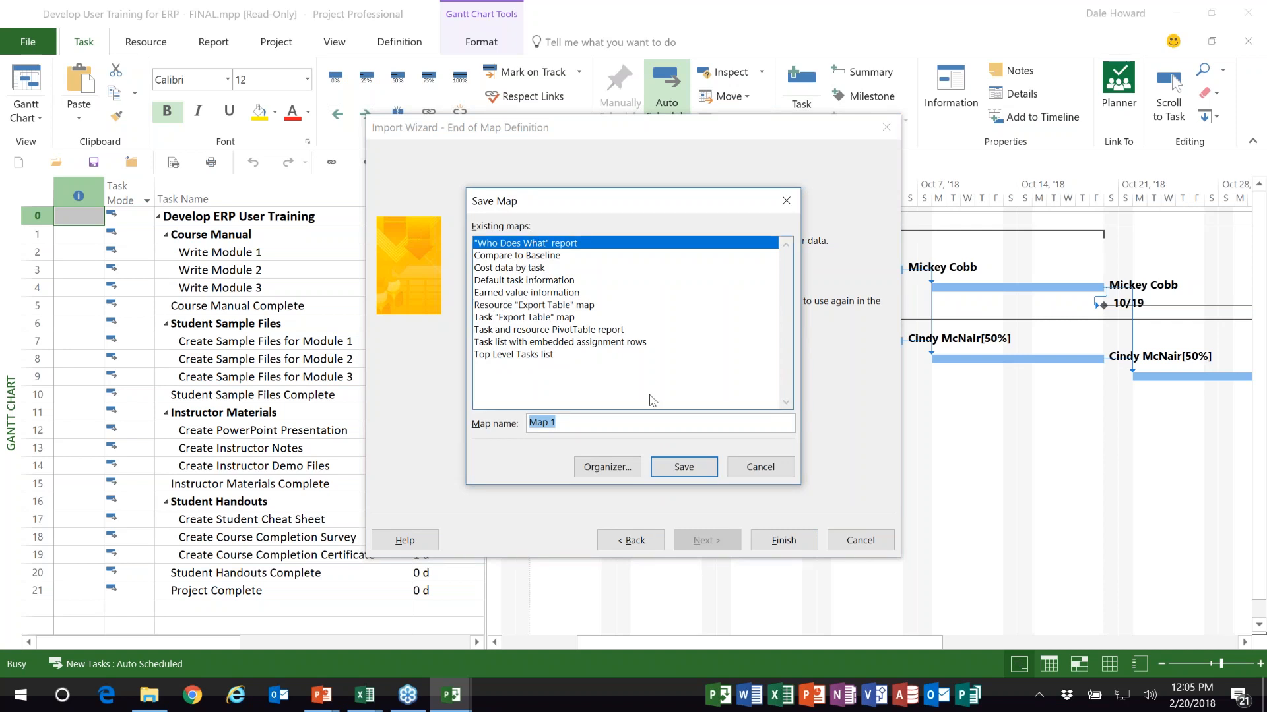
type("Import Task Progress")
left_click(684, 468)
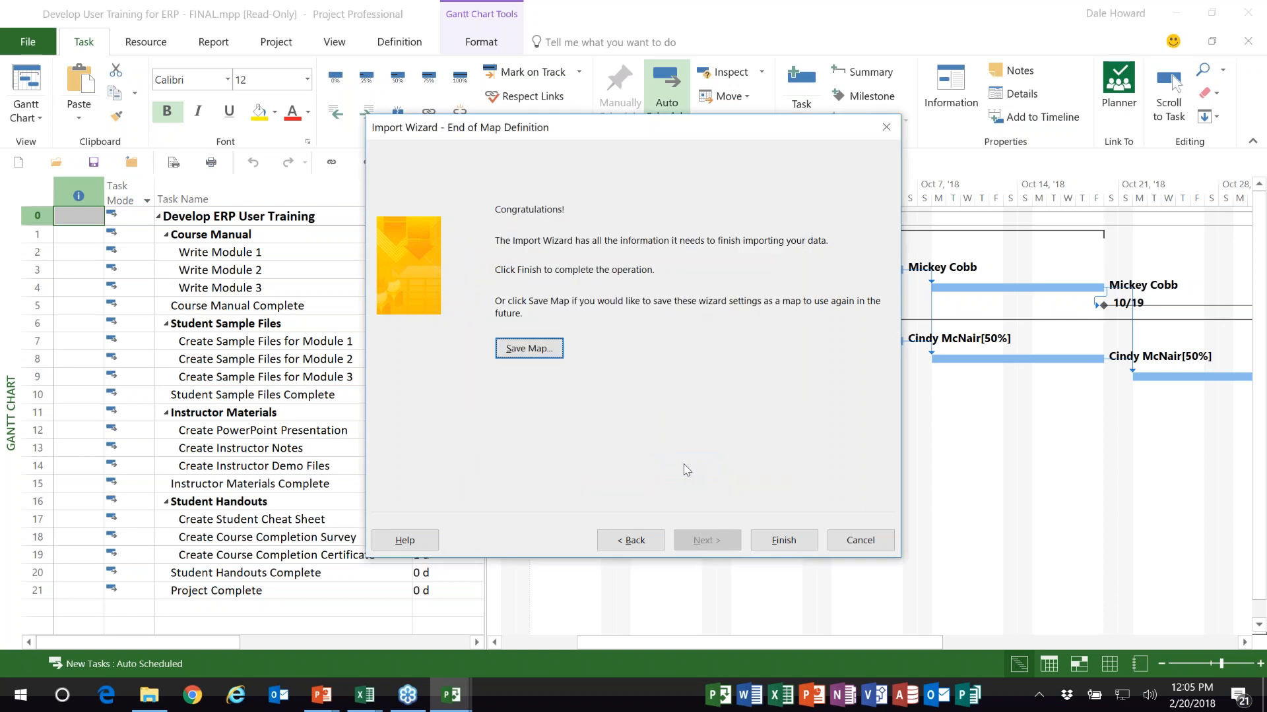
left_click(792, 542)
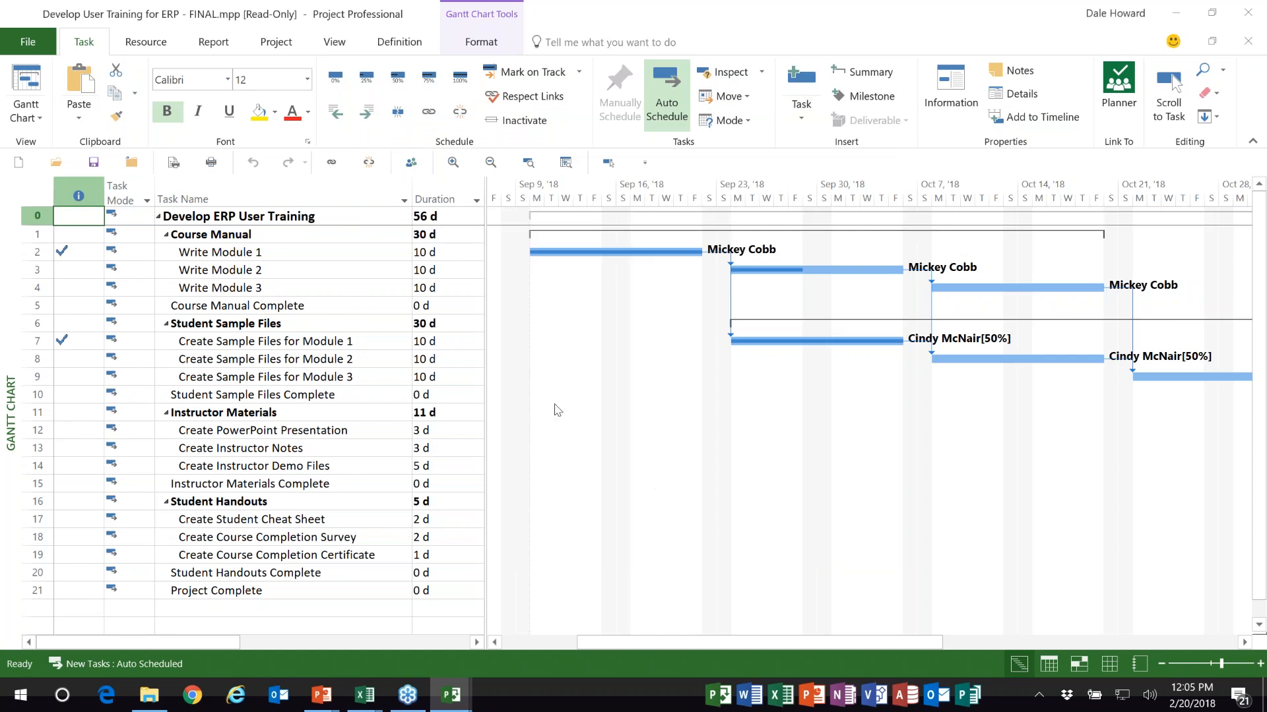
Step: Review the imported progress for Write Module 1, Write Module 2 and Create Sample Files for Module 1 in the Gantt chart
left_click(309, 254)
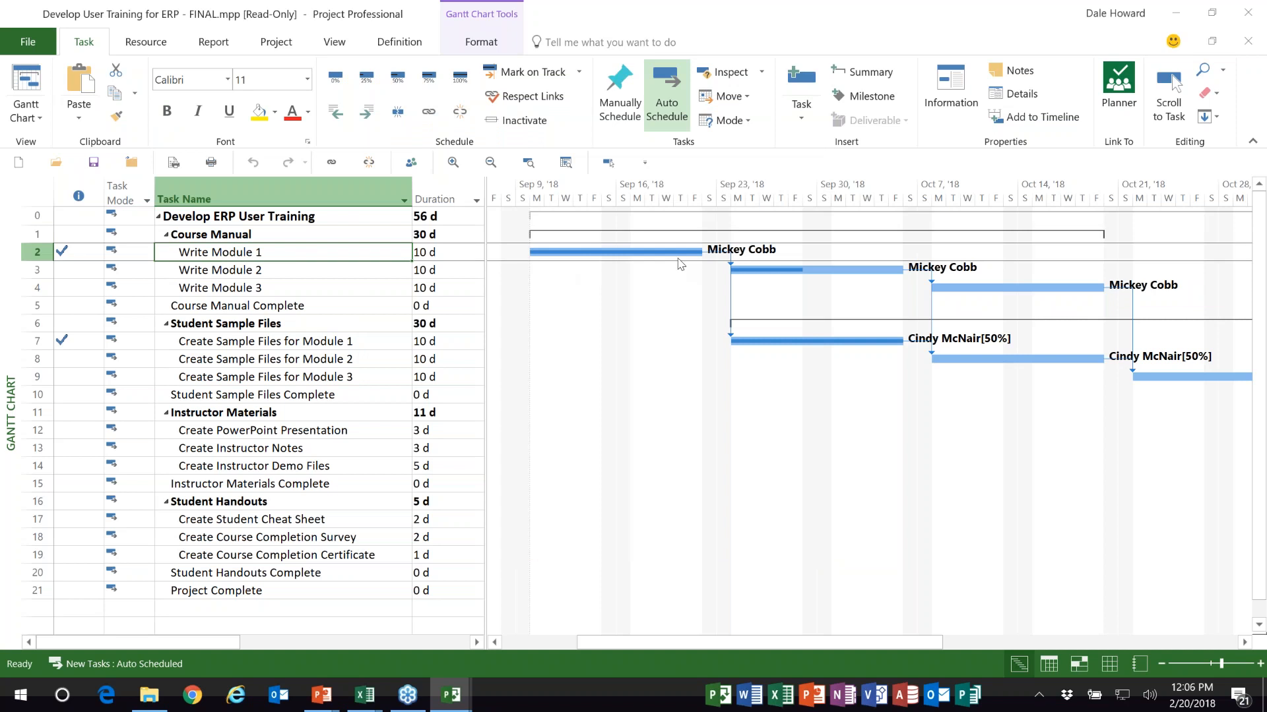
left_click(271, 275)
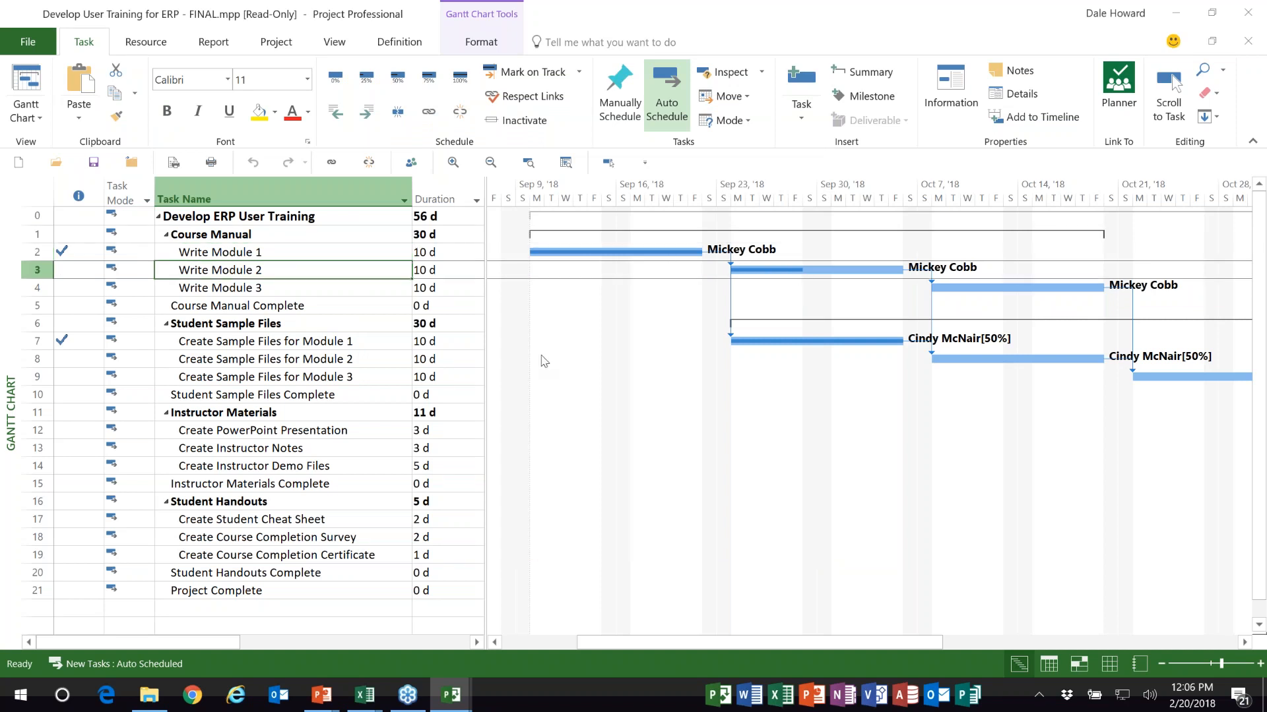
left_click(322, 342)
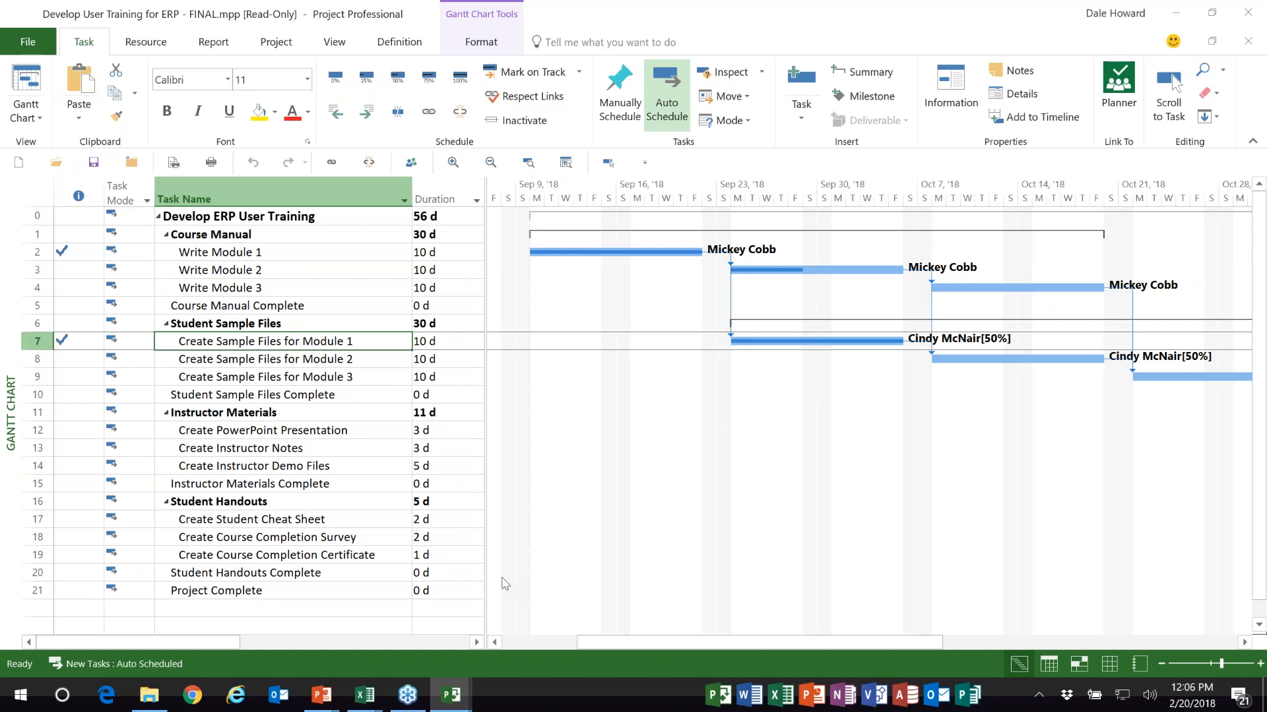
Step: Switch to the PowerPoint slide show and advance to the Questions? slide
left_click(323, 696)
left_click(369, 660)
key("Right")
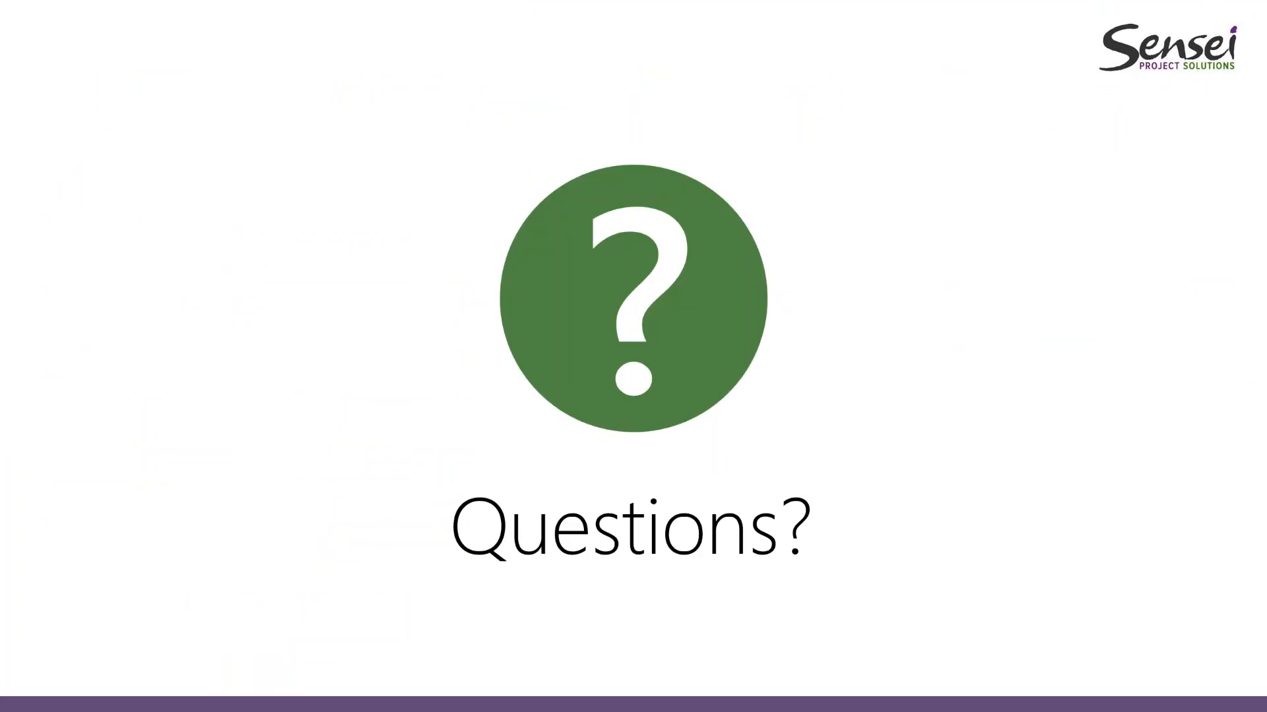